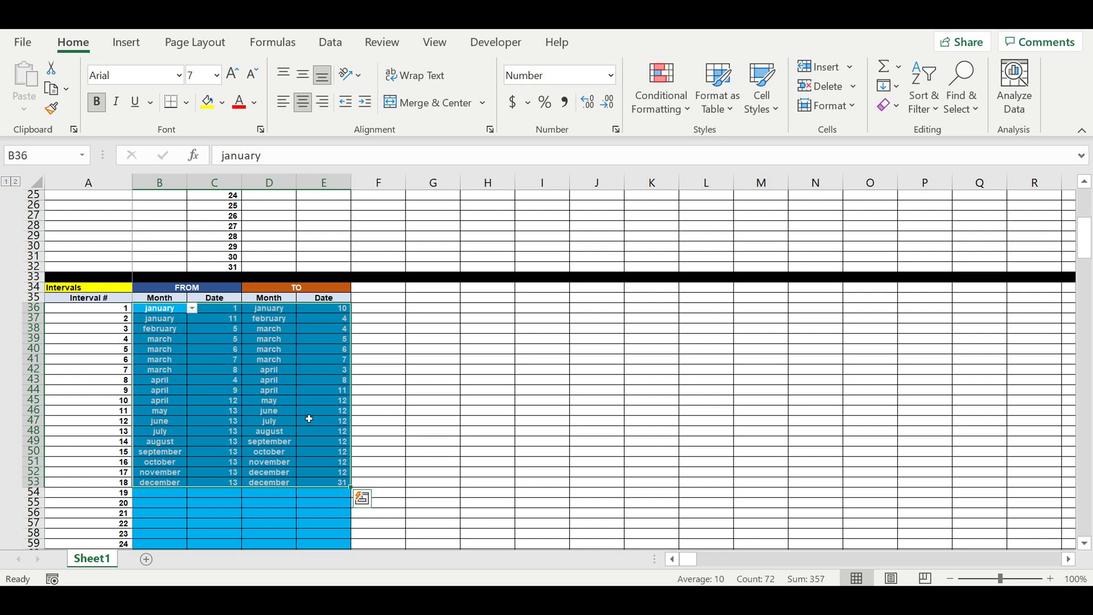
Review the FROM and TO month and date entries for the 18 filled intervals in the Intervals table
scroll(309, 418, "down", 4)
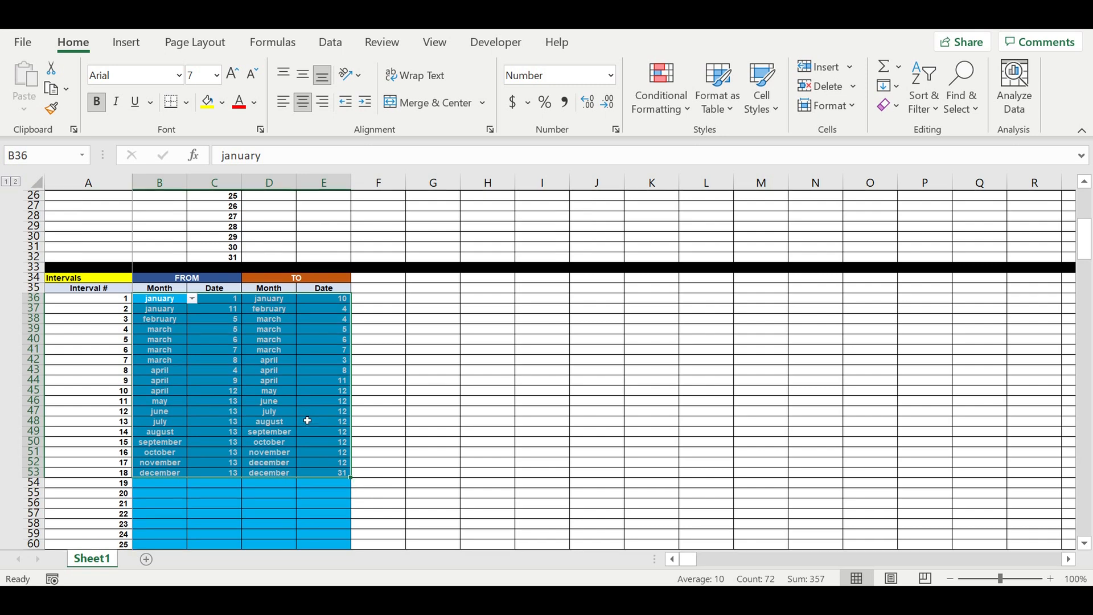
scroll(307, 414, "up", 2)
left_click_drag(156, 248, 335, 421)
left_click(167, 268)
left_click(162, 248)
left_click(273, 248)
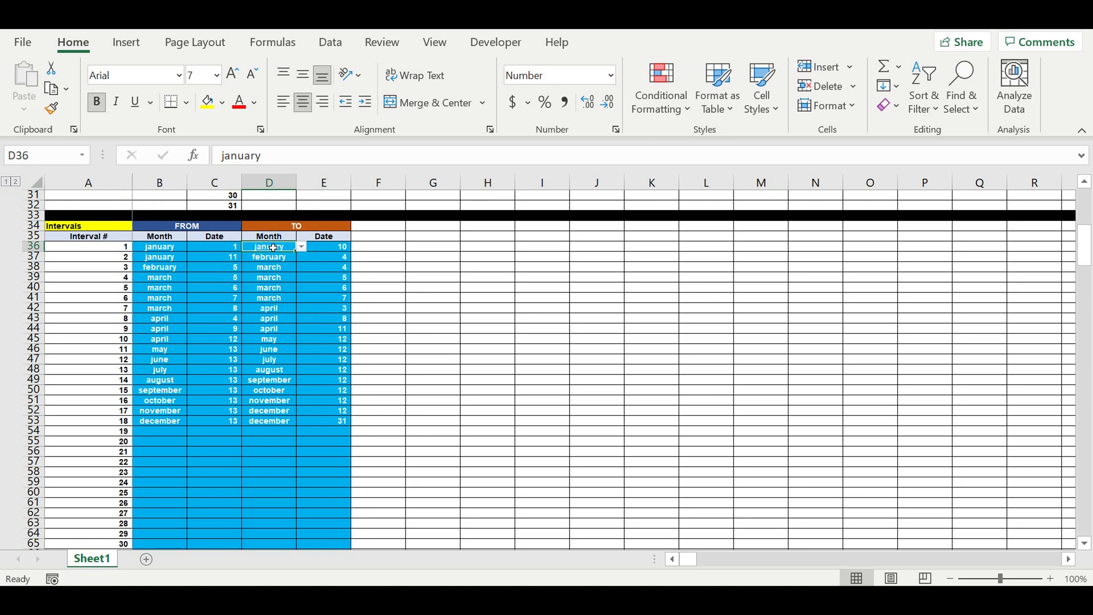
left_click_drag(176, 251, 320, 433)
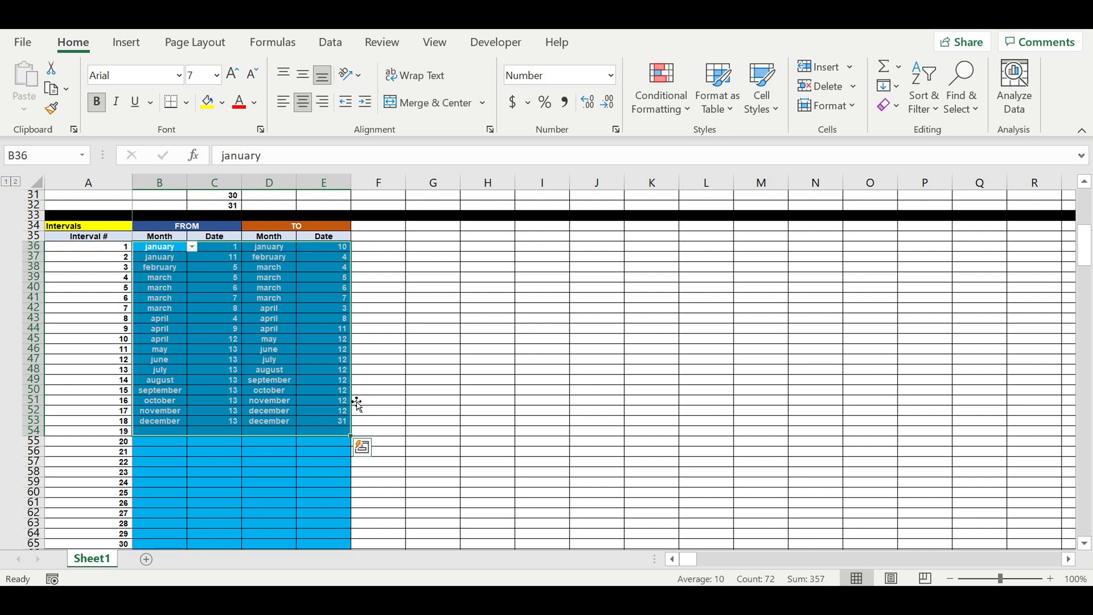
left_click(154, 247)
Copy the green "Interval (0-1-1-0)" header rows 249:250, including months and dates, to row 292 below the last black divider
scroll(271, 504, "down", 1)
scroll(272, 503, "down", 15)
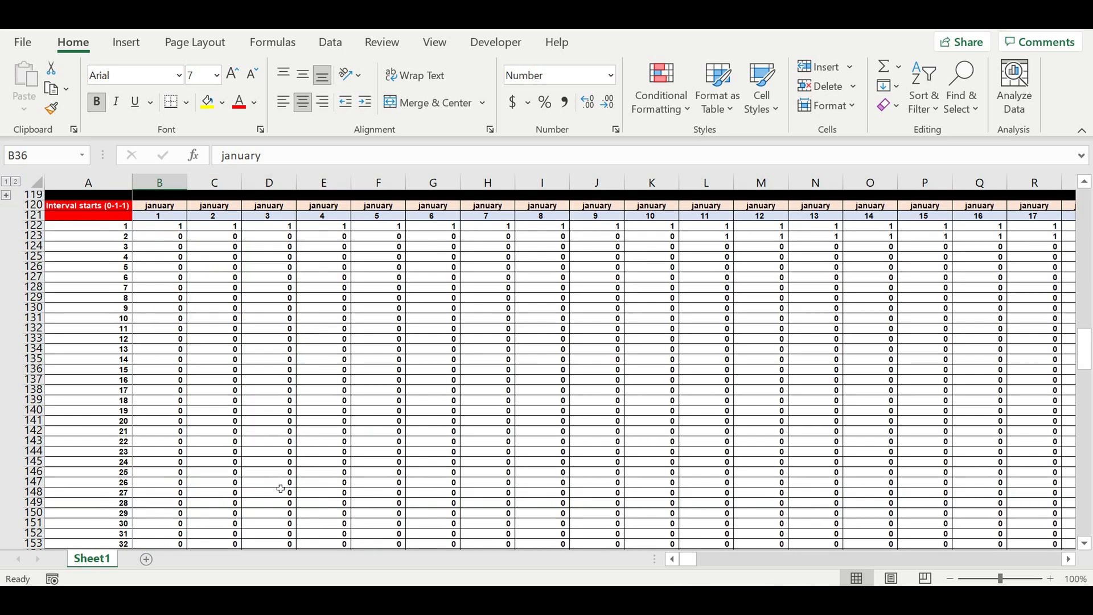
scroll(278, 493, "up", 3)
scroll(278, 493, "down", 10)
scroll(283, 493, "down", 10)
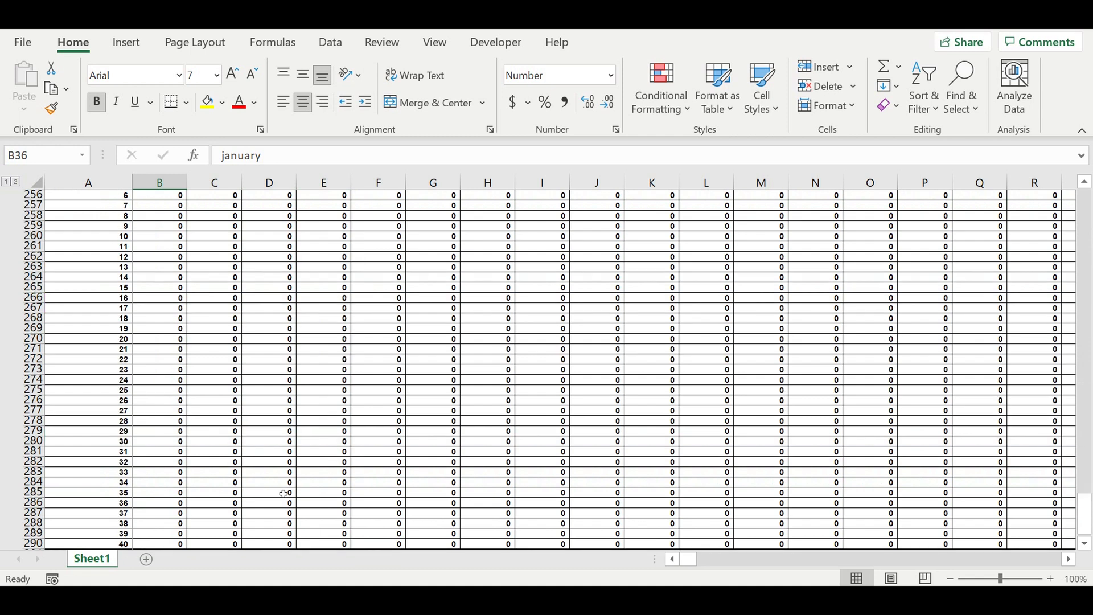
scroll(287, 484, "up", 9)
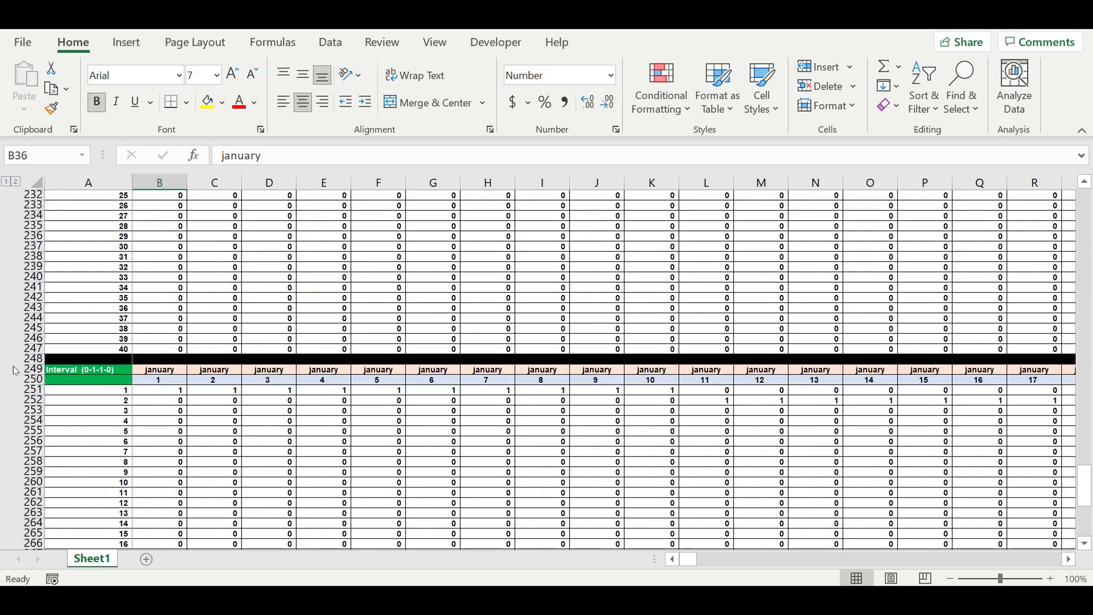
left_click_drag(33, 369, 43, 379)
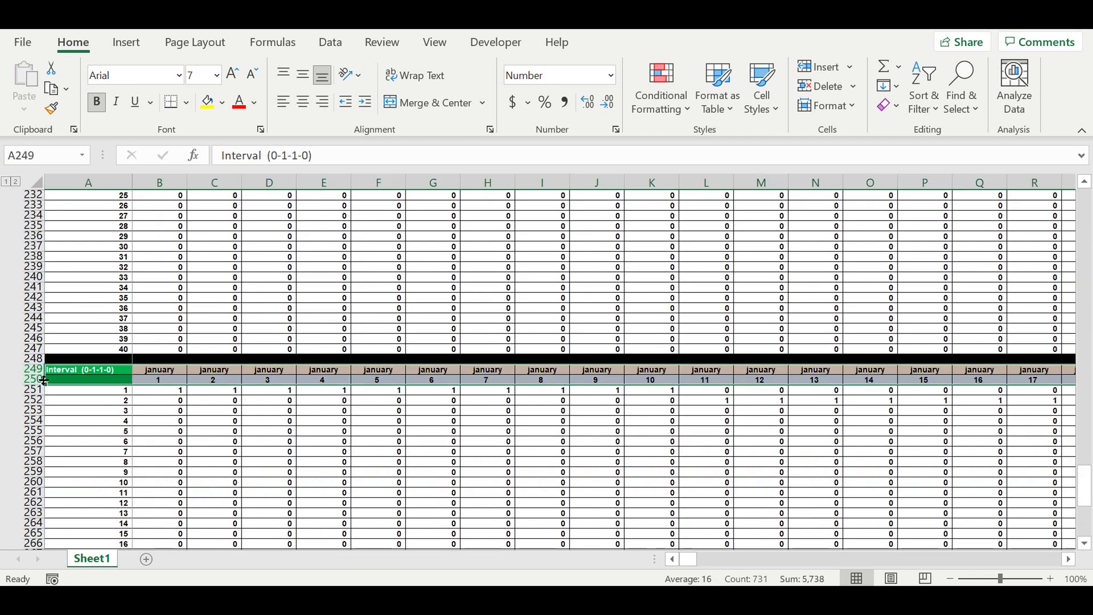
key("ctrl+c")
scroll(106, 420, "down", 9)
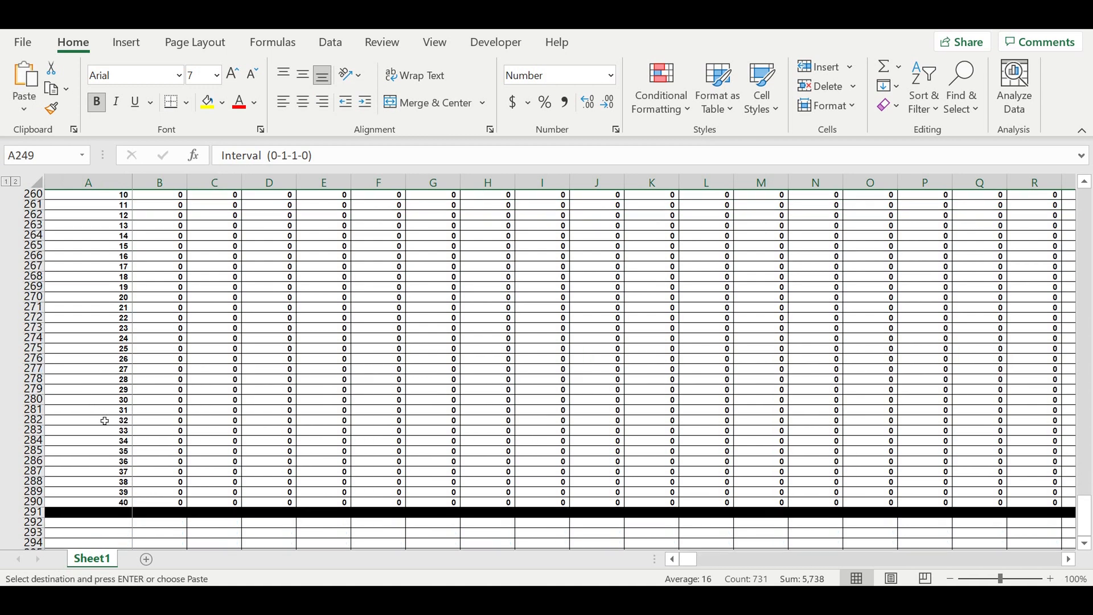
scroll(105, 421, "down", 2)
left_click(91, 473)
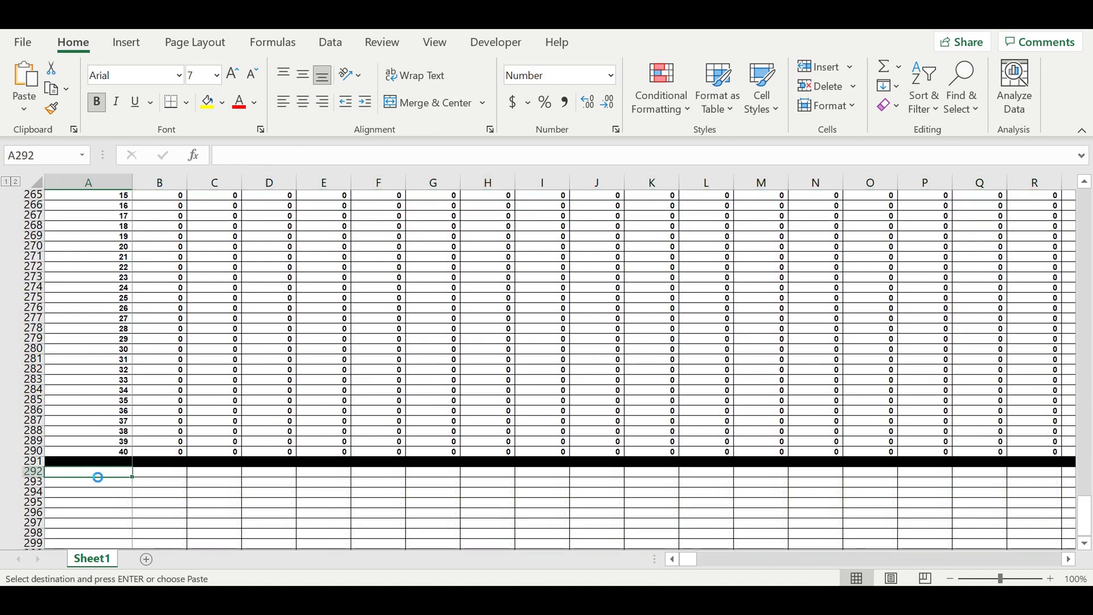
key("ctrl+v")
left_click(177, 501)
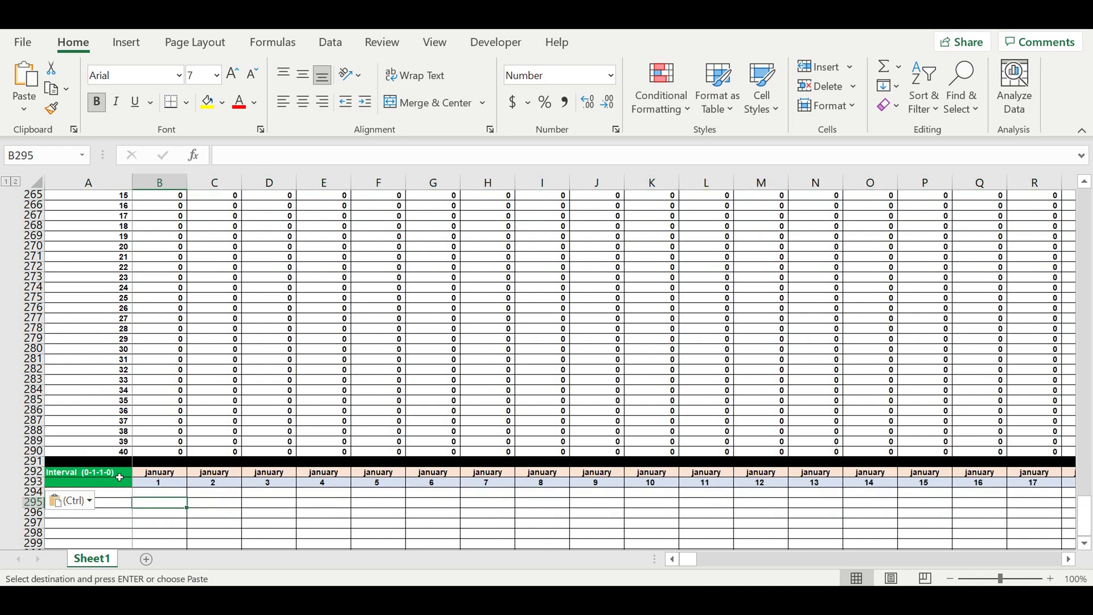
Rename the copied header in cell A292 as "Intervals"
left_click(91, 473)
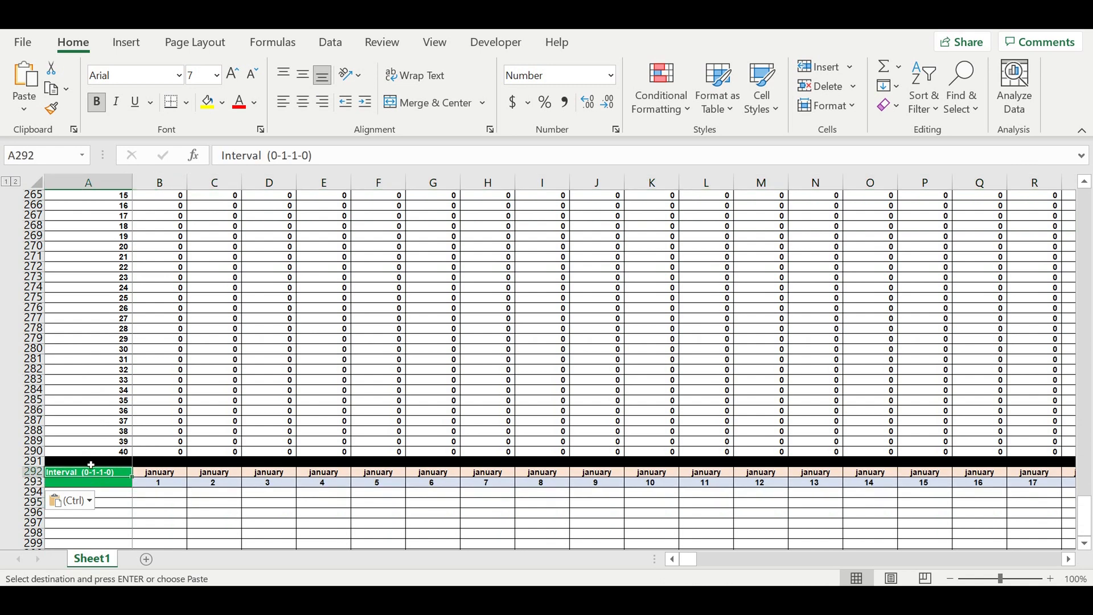
key("Escape")
type("Intervals")
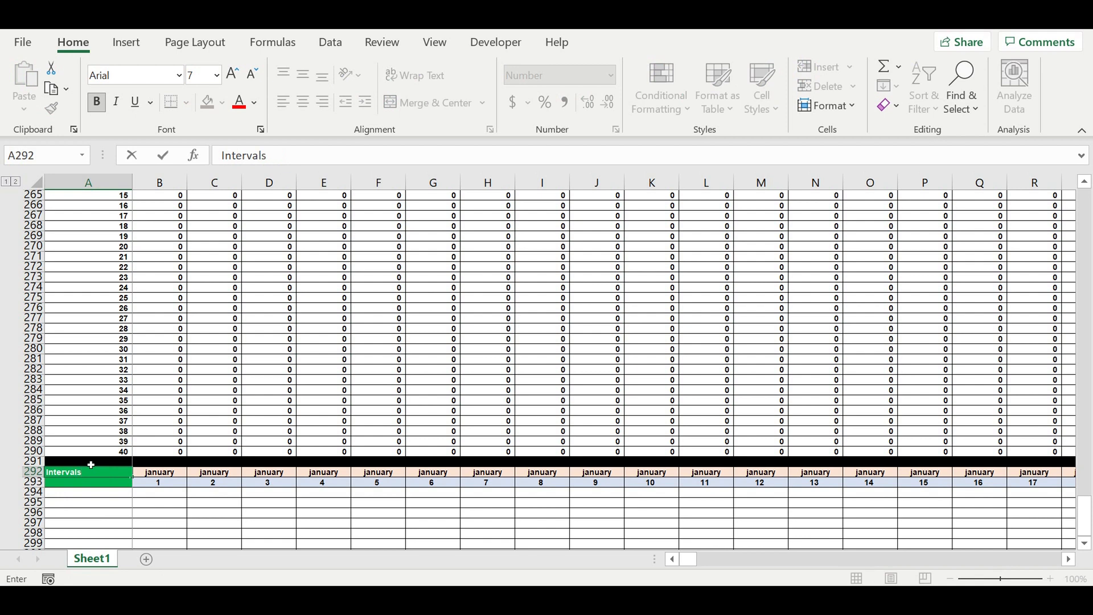
key("Return")
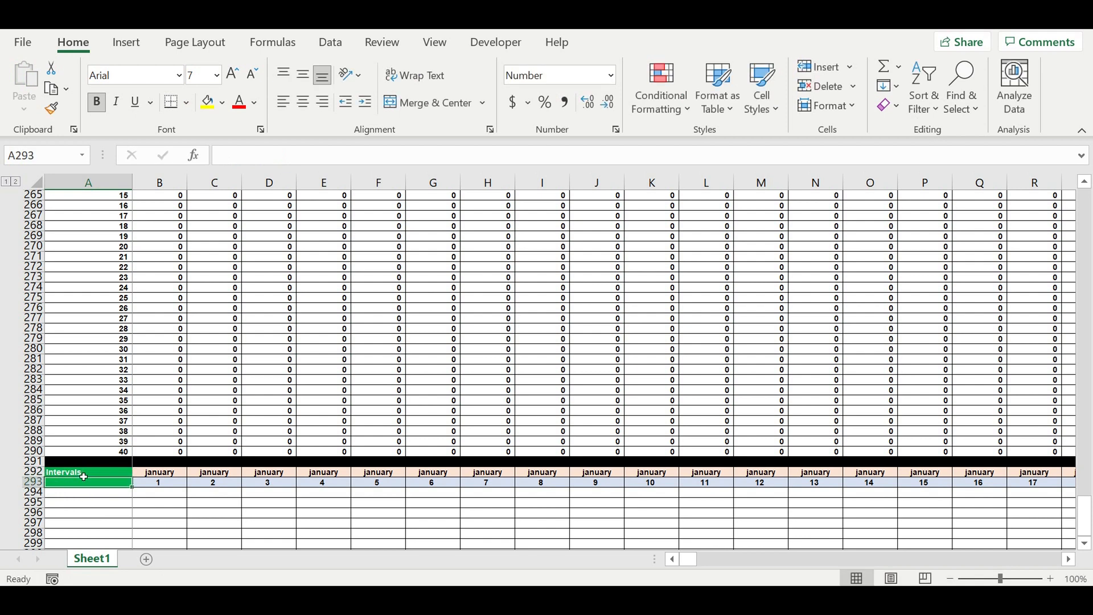
Fill the header cells A292:A293 with the standard purple colour
left_click_drag(84, 475, 84, 483)
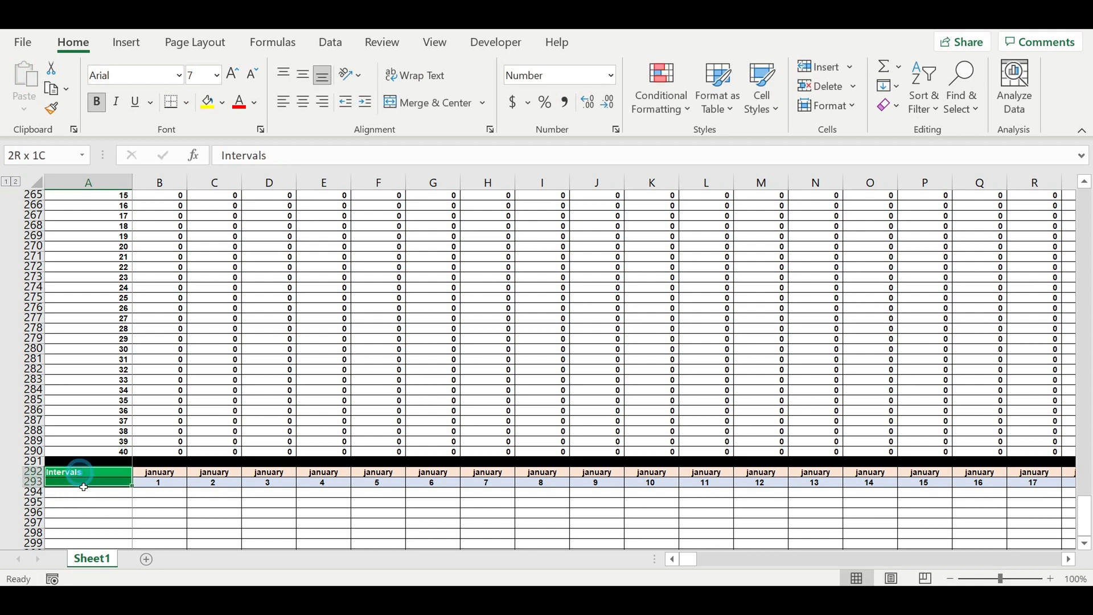
left_click(224, 104)
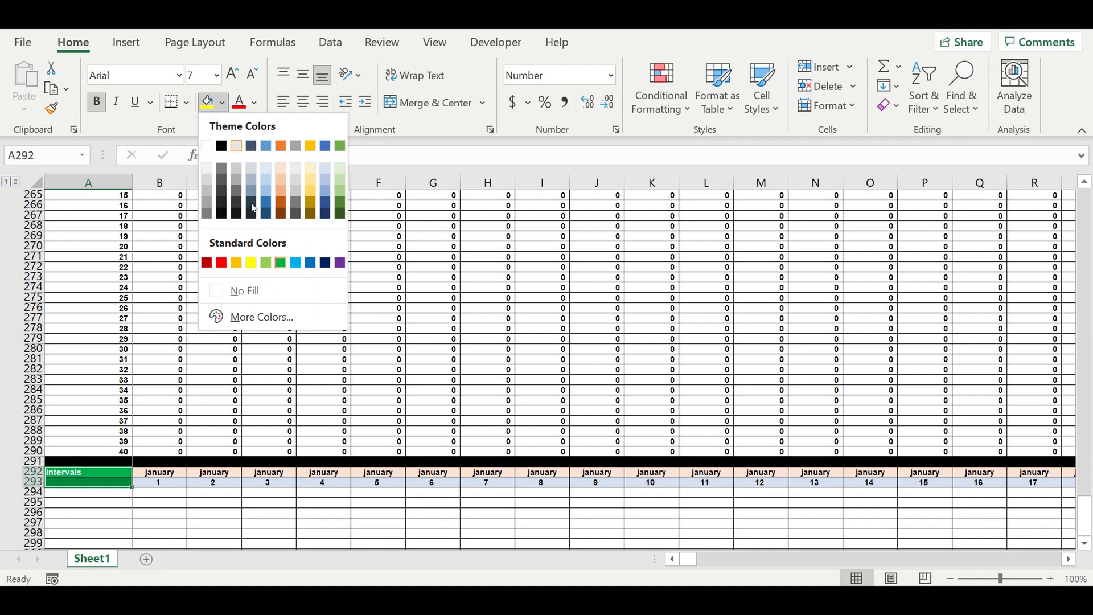
left_click(340, 263)
left_click(258, 453)
Label cell A294 below the purple header as "Totals"
left_click(107, 496)
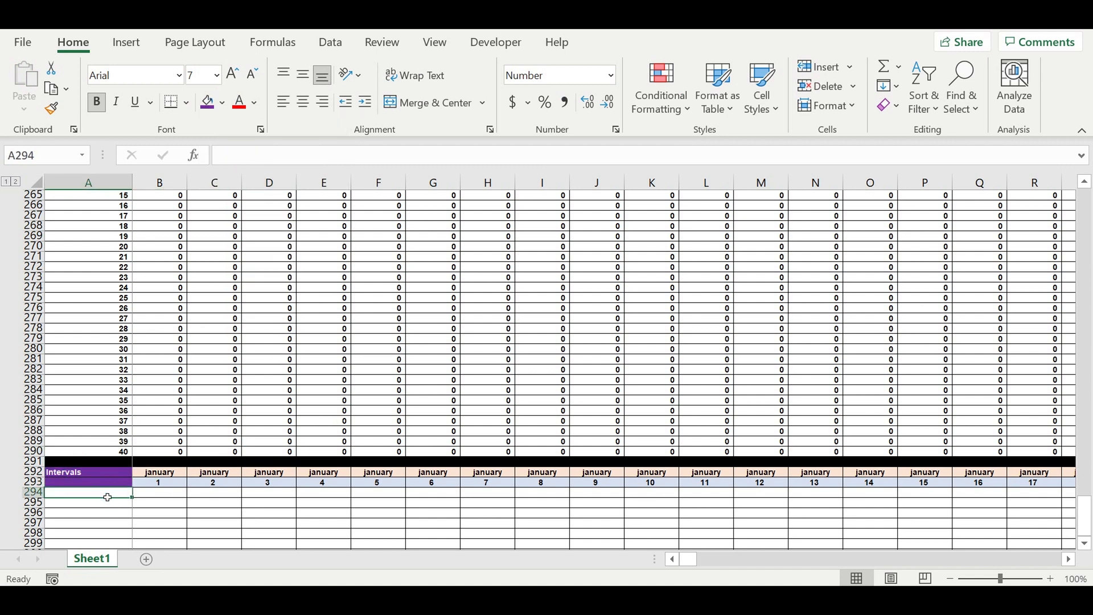
type("Totals")
left_click(159, 472)
left_click(172, 502)
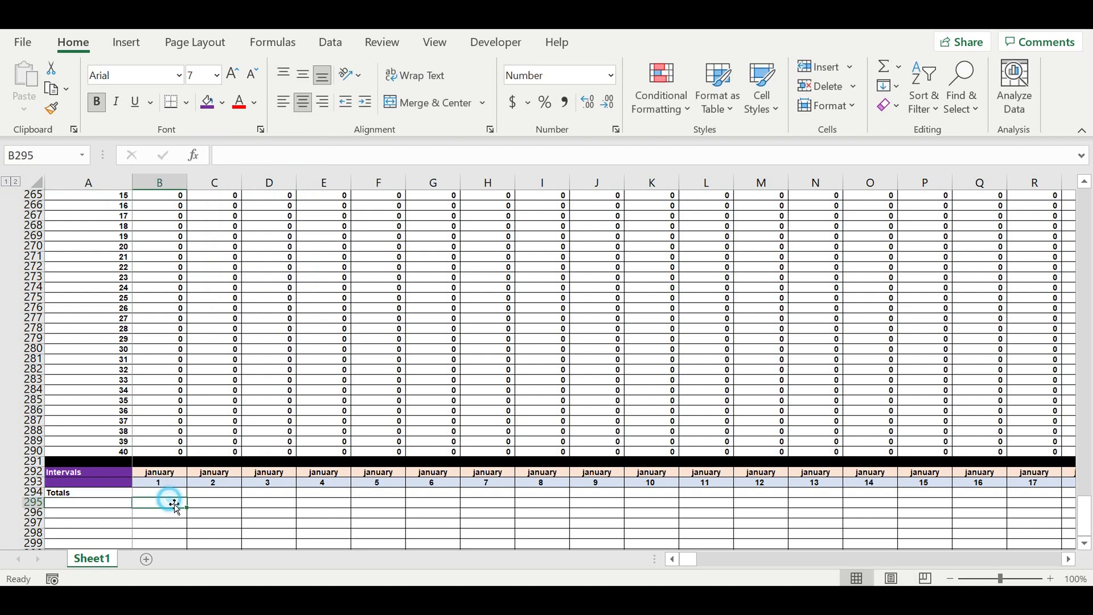
Sum the first January column of the 0-1-1-0 interval block in cell B294 with =SUM(B251:B290)
left_click(168, 493)
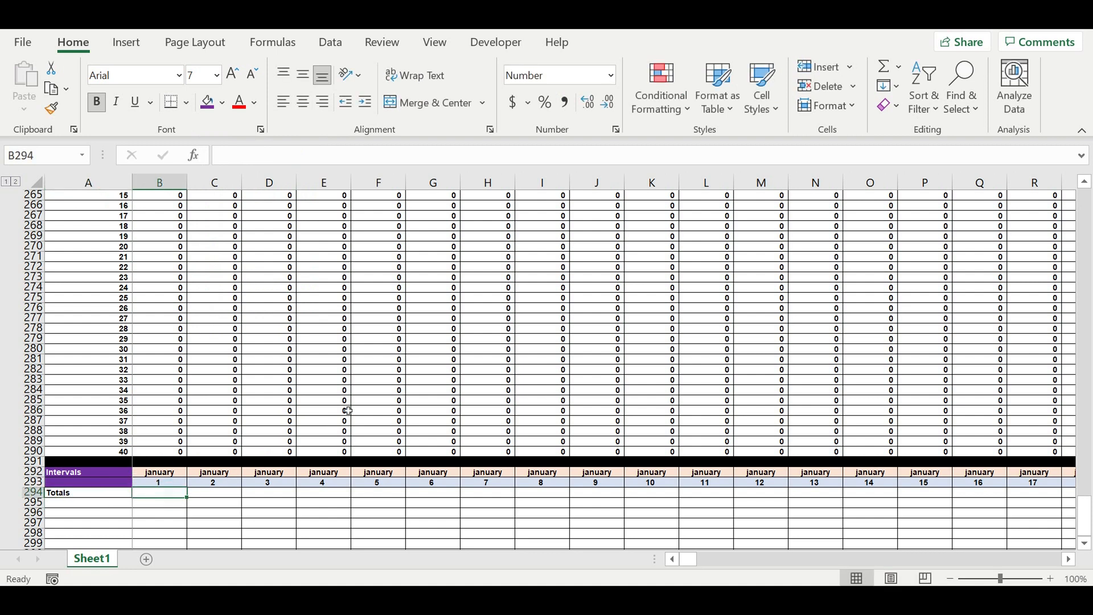
left_click(883, 69)
left_click_drag(155, 453, 170, 250)
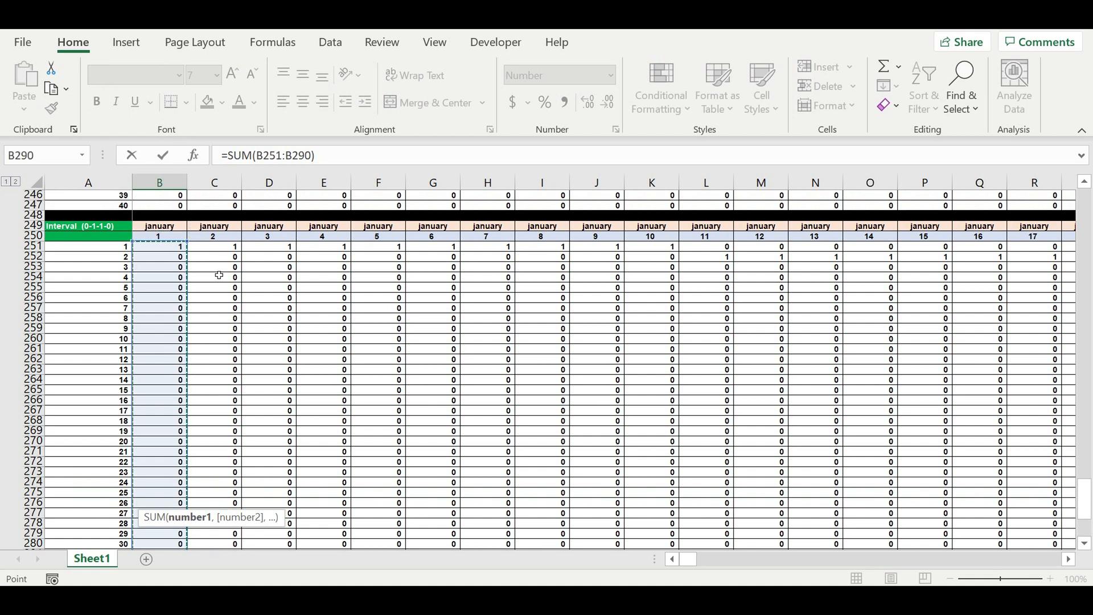
key("Return")
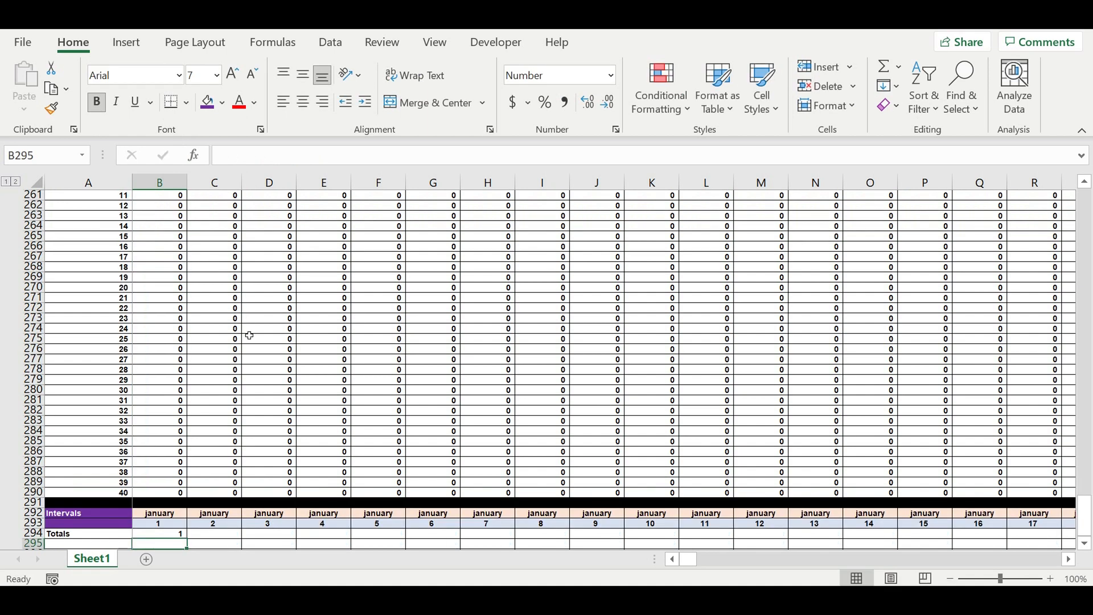
Fill the Totals formula from B294 across row 294 to December 31 in column NB, and return to B294
scroll(227, 376, "down", 4)
left_click(166, 411)
left_click_drag(186, 415, 623, 415)
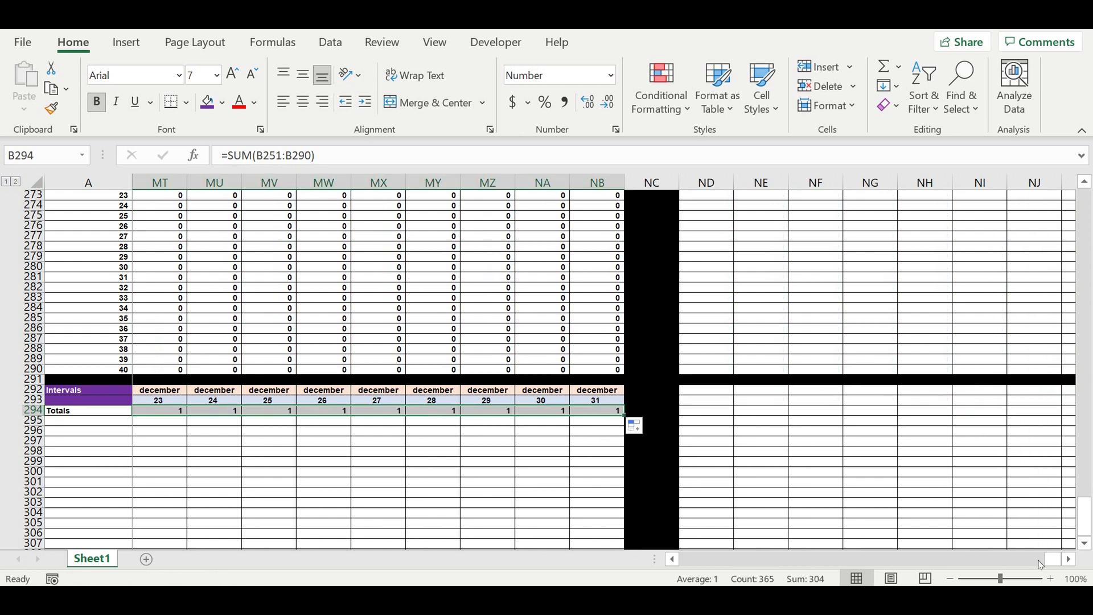
left_click_drag(1054, 561, 251, 492)
left_click(200, 469)
left_click(163, 420)
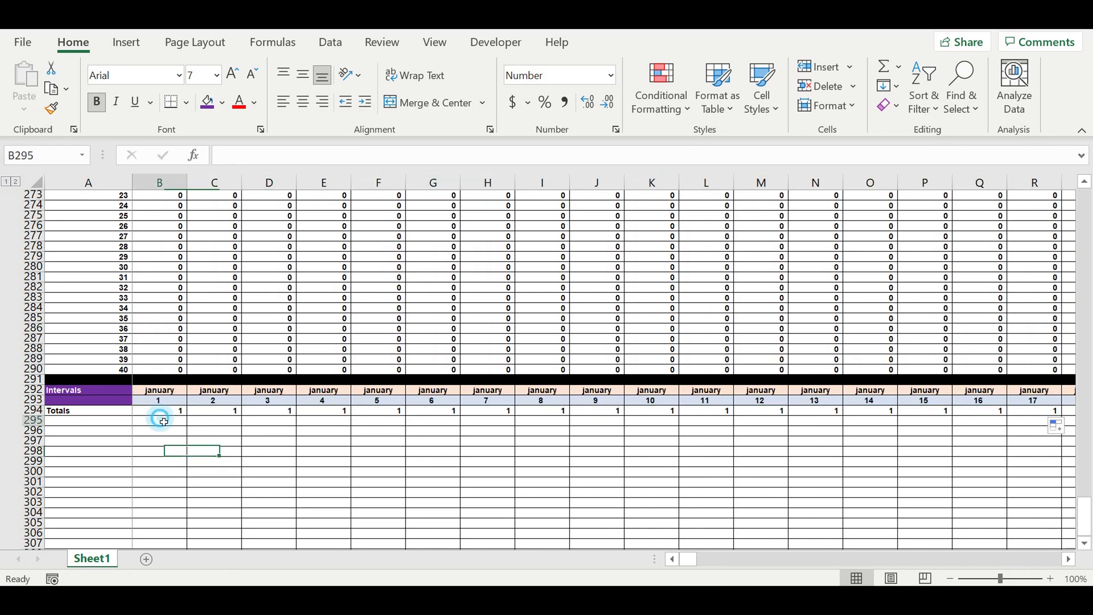
left_click(205, 449)
left_click(151, 411)
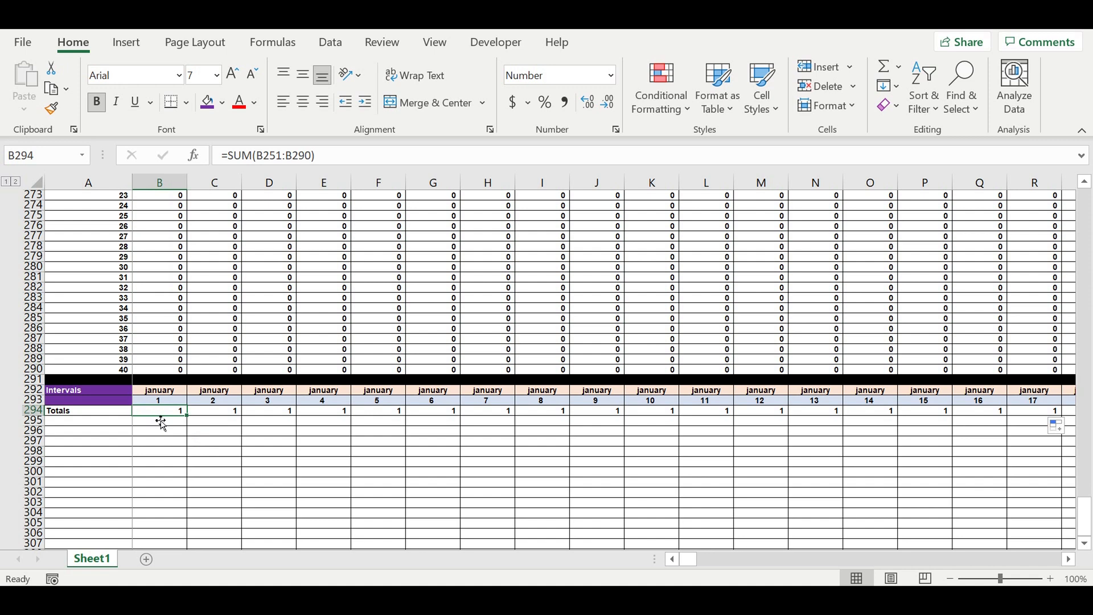
left_click(106, 422)
left_click(152, 420)
left_click(104, 421)
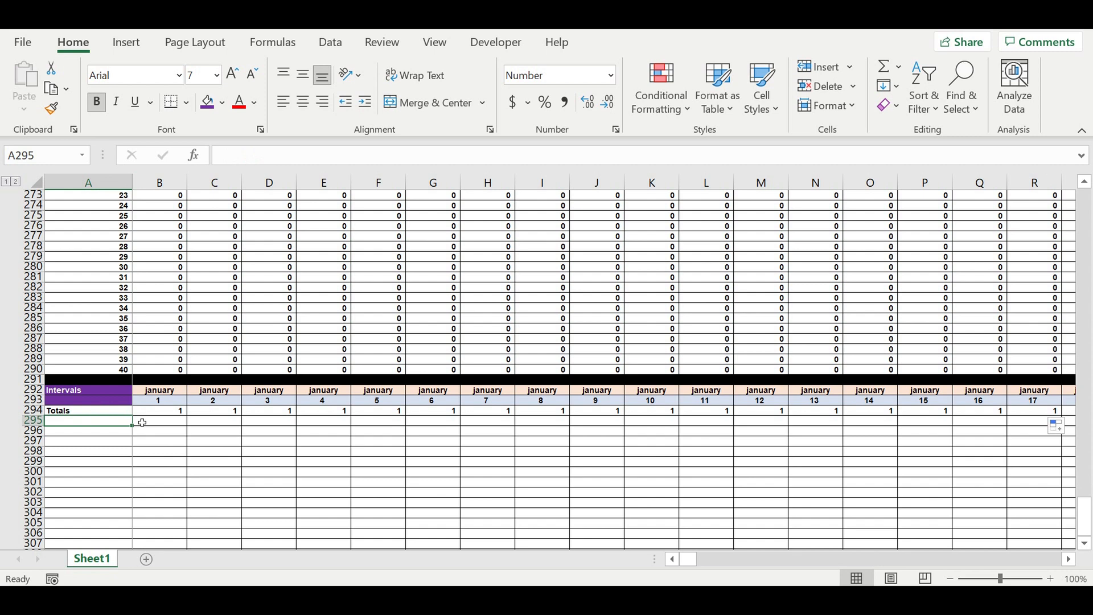
left_click(142, 423, "shift")
type("robplem inter")
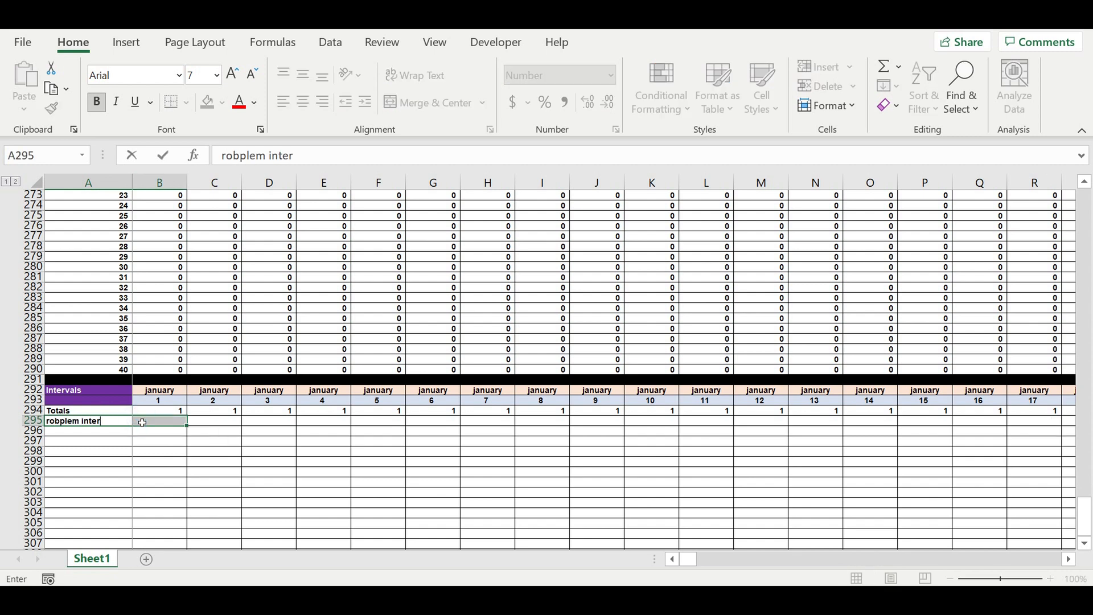
type("va")
key("BackSpace")
key("BackSpace")
key("BackSpace")
key("BackSpace")
key("BackSpace")
key("BackSpace")
key("BackSpace")
key("BackSpace")
key("BackSpace")
key("BackSpace")
key("BackSpace")
key("BackSpace")
key("BackSpace")
key("BackSpace")
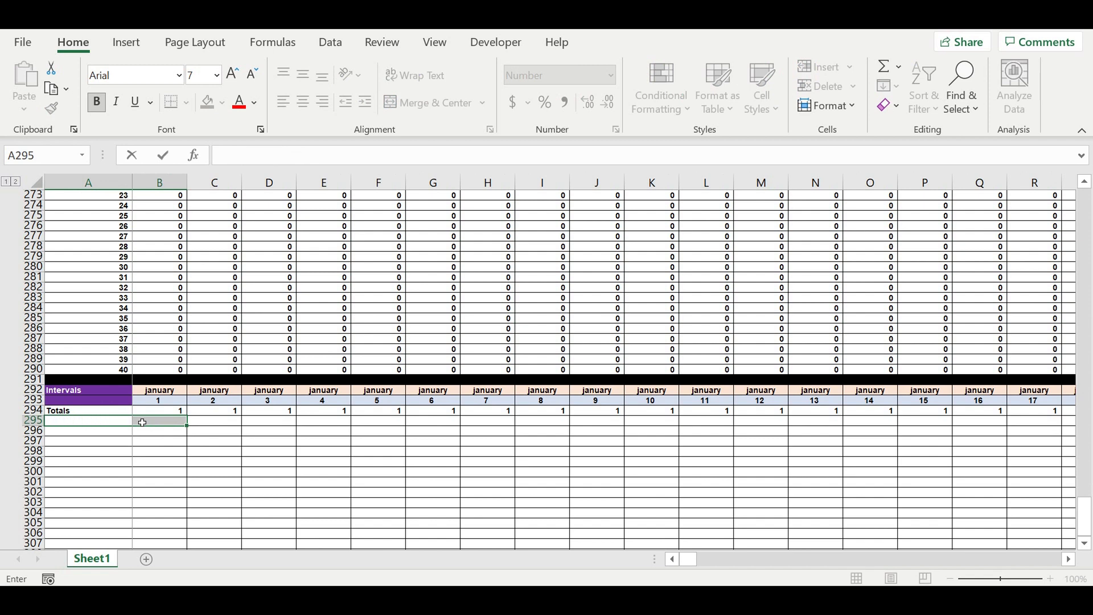
Enter the label "Problem moment" in cell A295 below Totals
type("Problem moment")
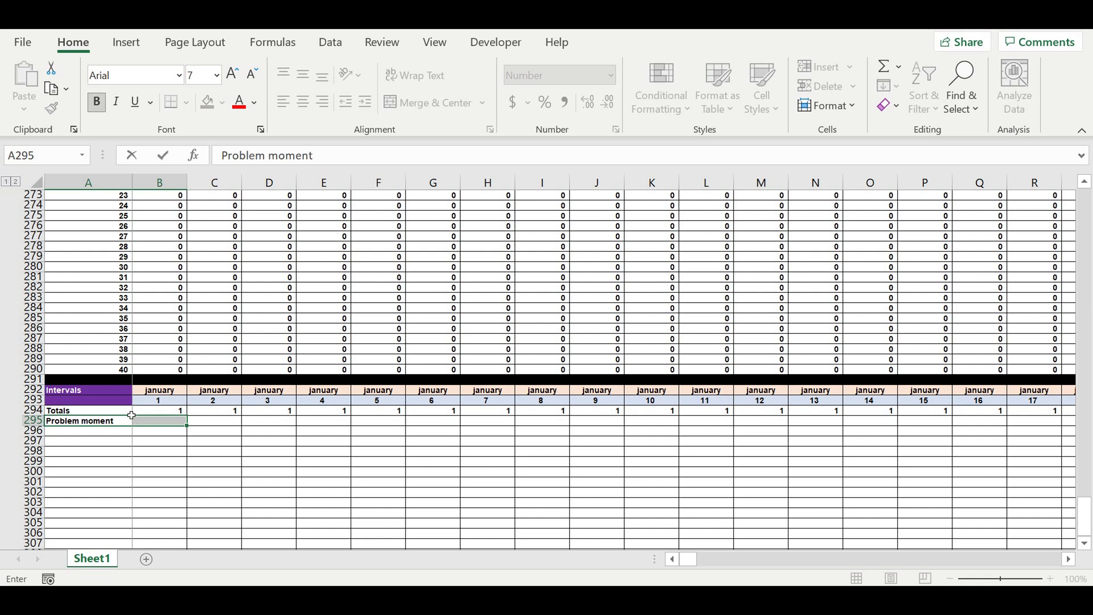
left_click(215, 459)
Enter the nested formula =IF(B294>1,1,IF(B294=0,1,0)) in the first January Problem moment cell, B295
left_click(174, 421)
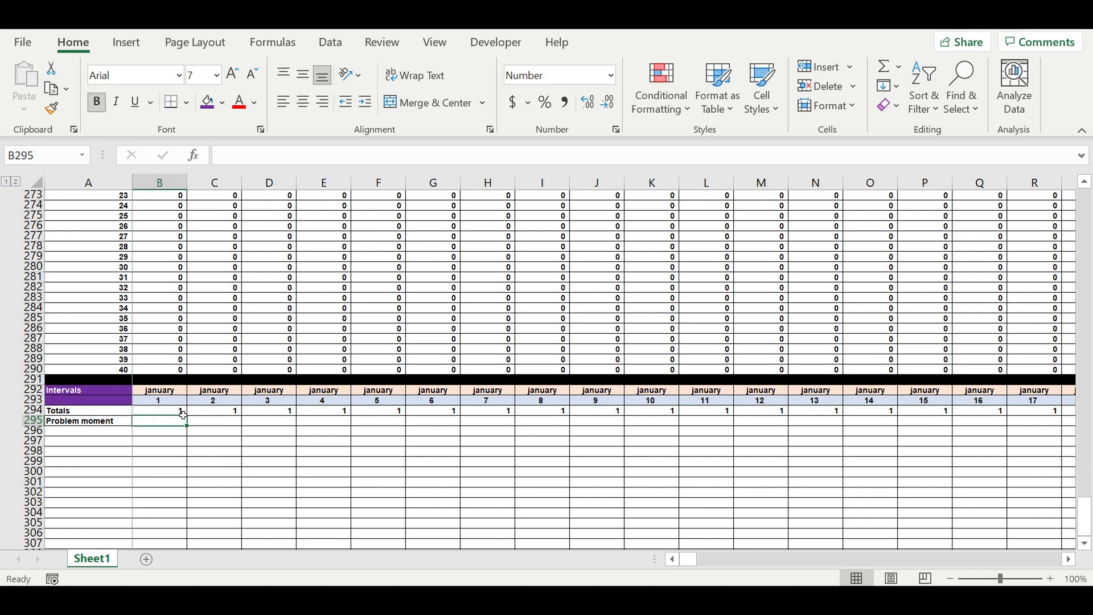
type("=if(")
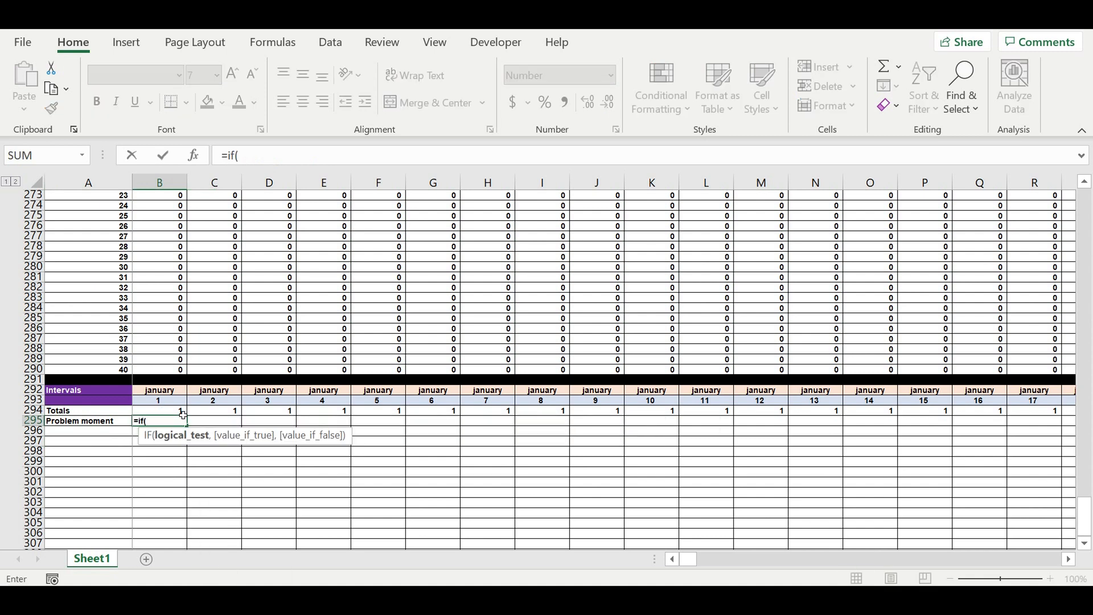
left_click(183, 413)
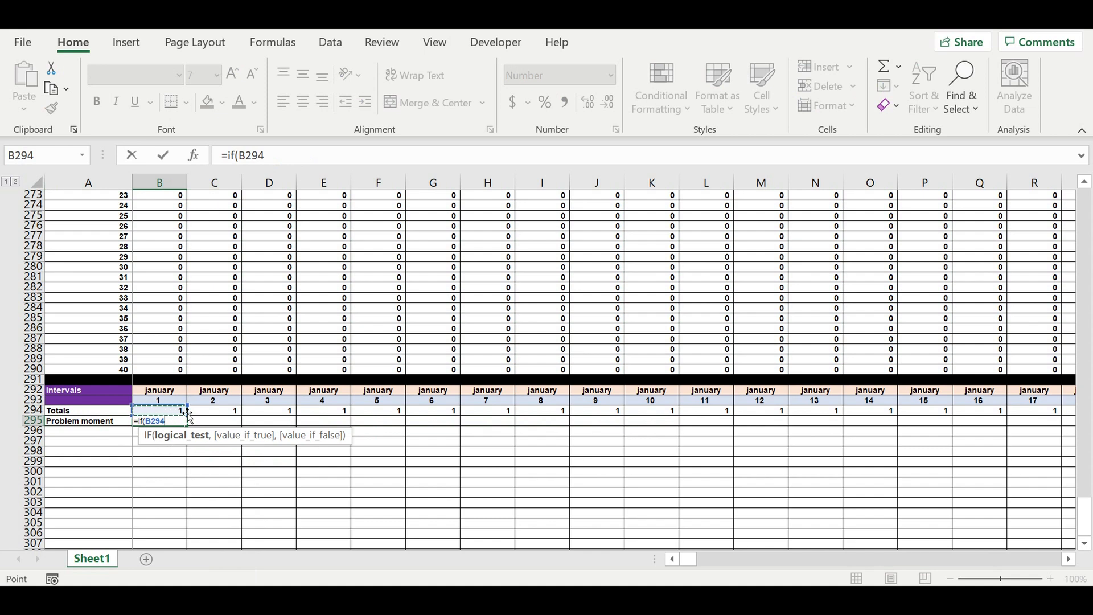
type(">1,")
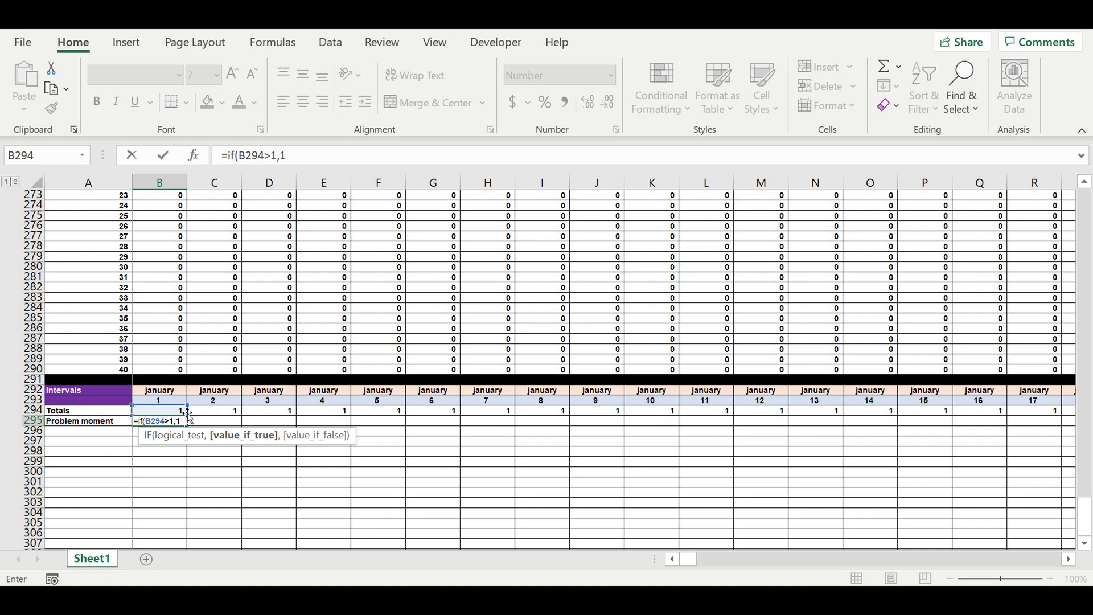
type("1,")
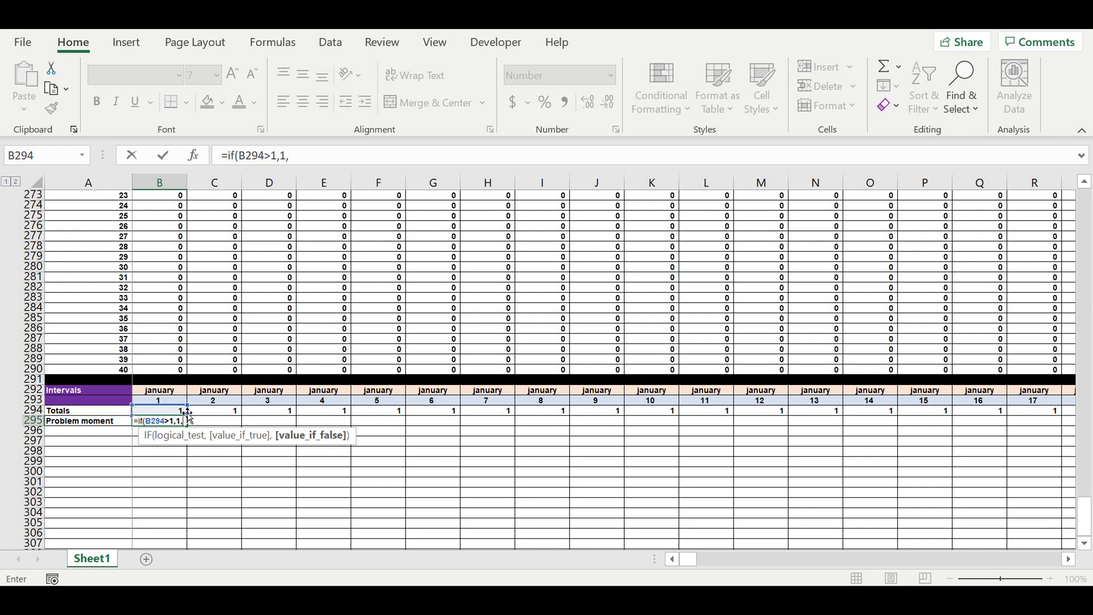
type("if")
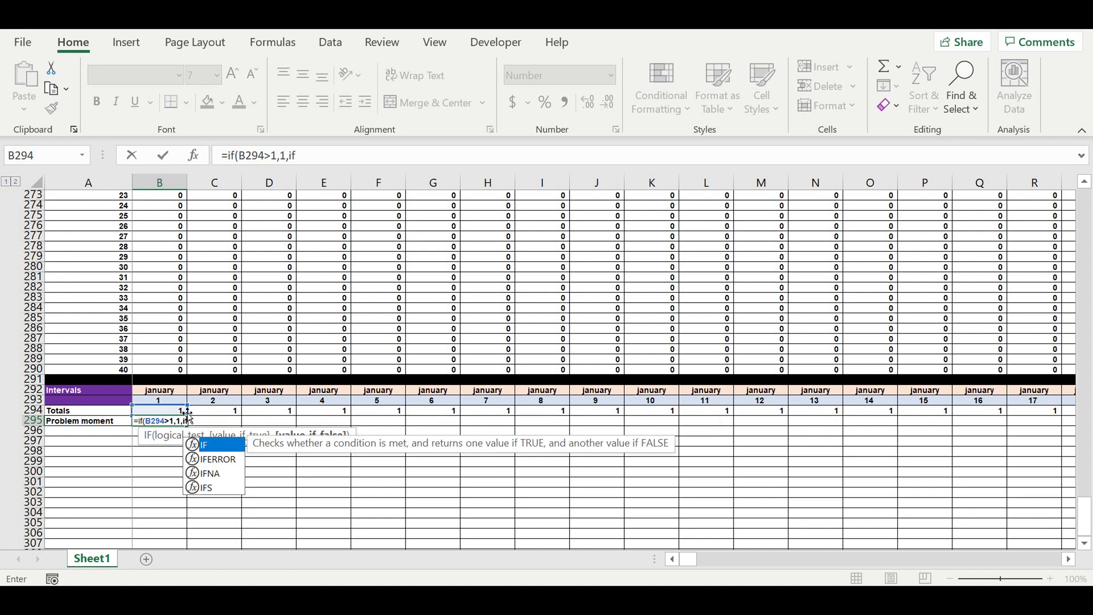
type("(")
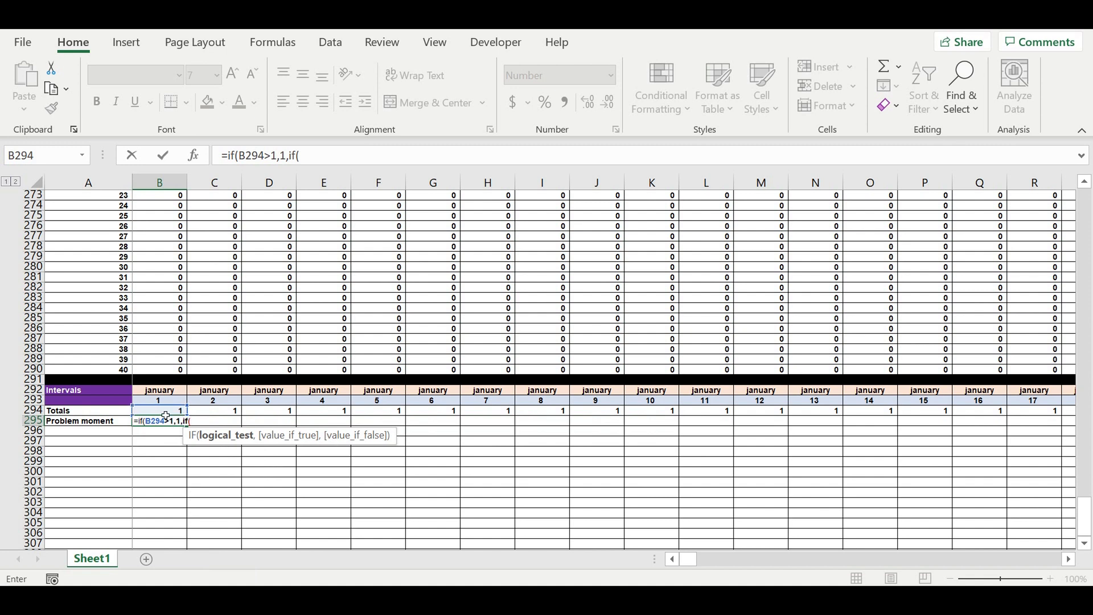
left_click(164, 415)
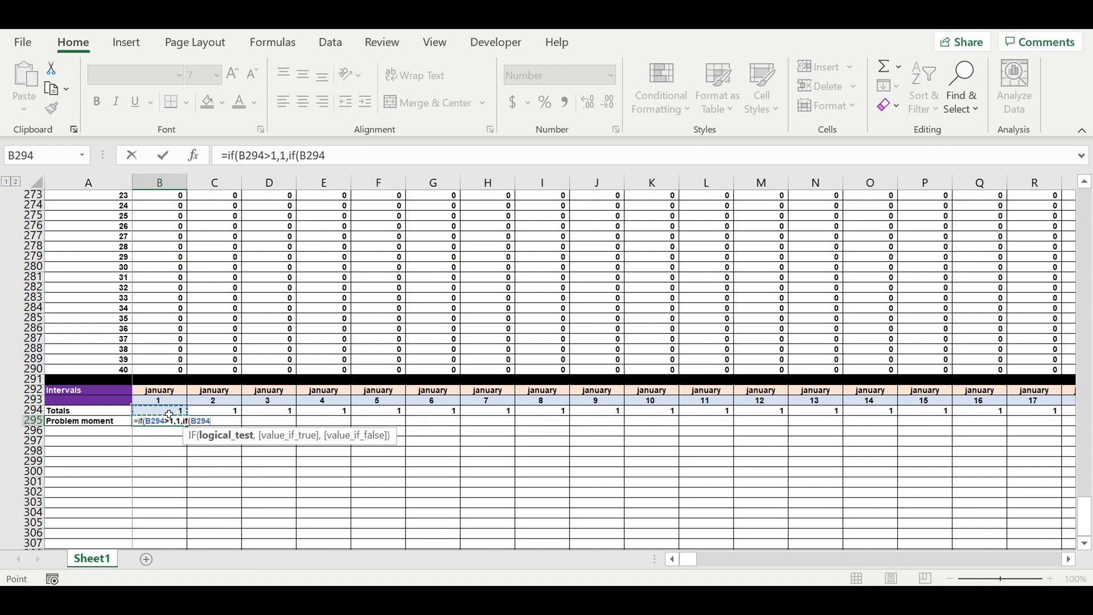
type("=0,")
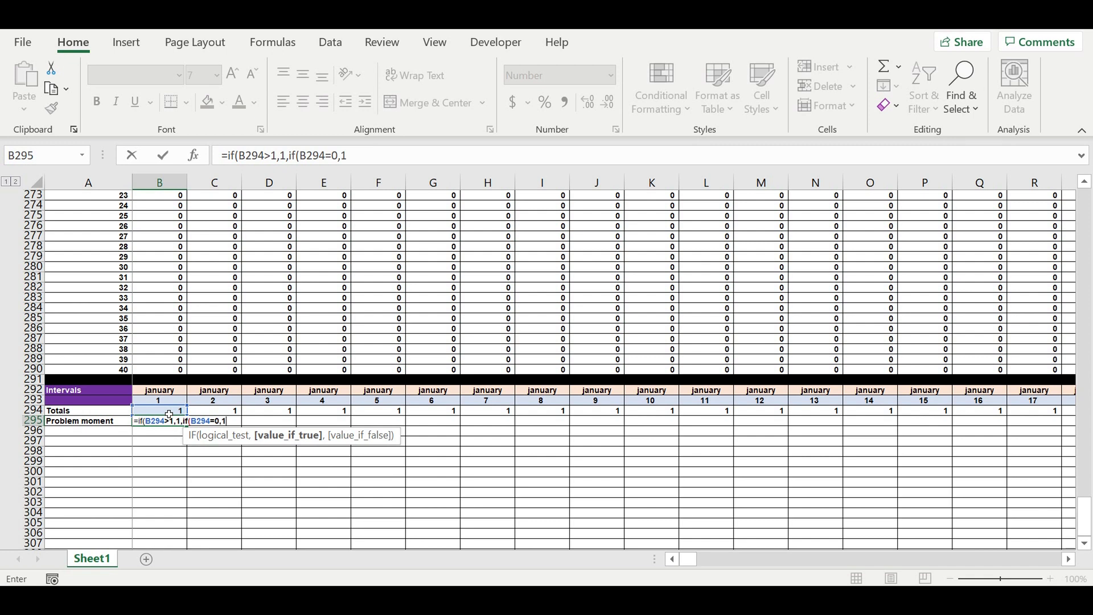
type("1,0")
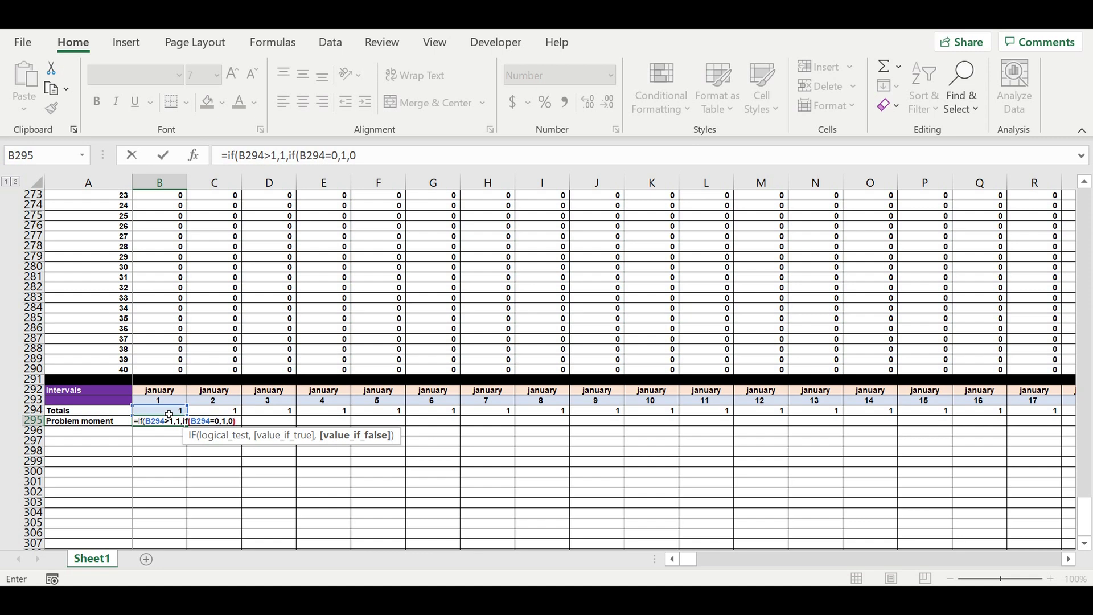
type("))")
key("Return")
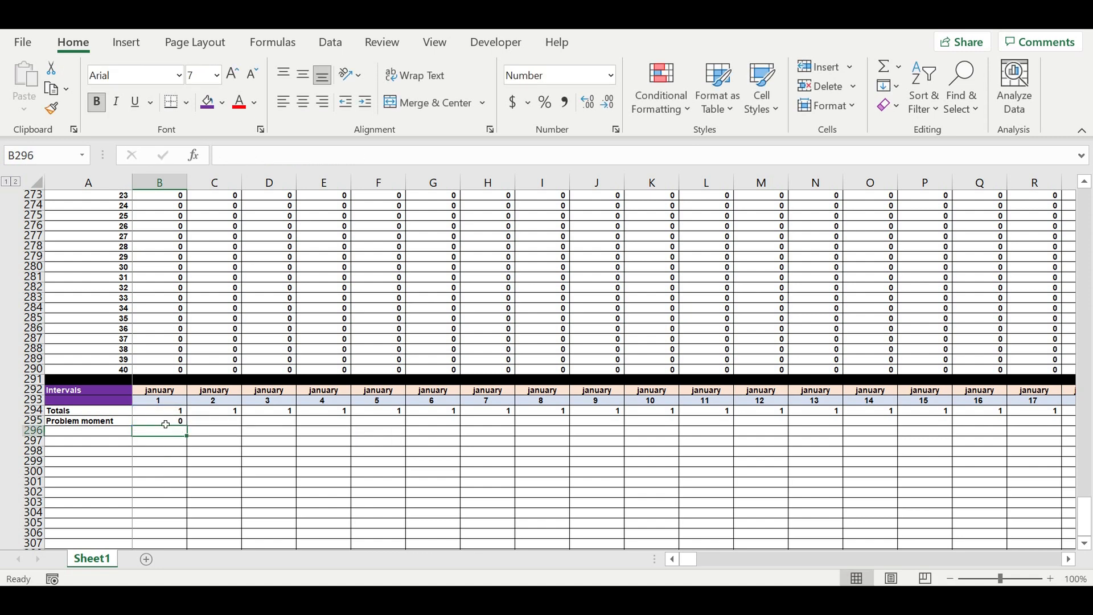
Fill the Problem moment formula from B295 across row 295 to December 31 in column NB, and return to the January columns
left_click(164, 423)
left_click_drag(190, 430, 1007, 424)
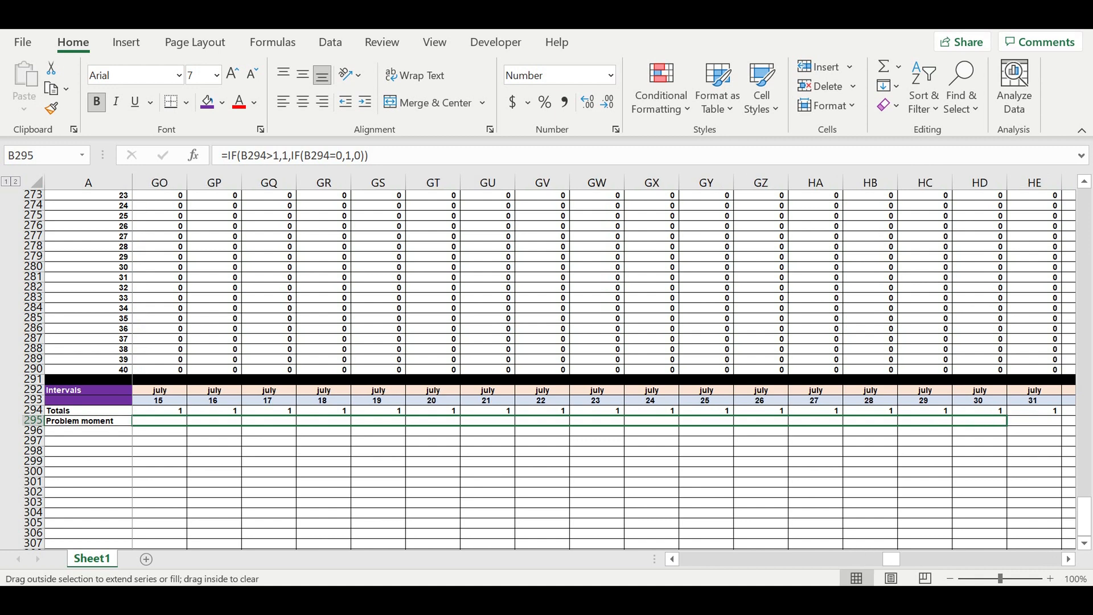
left_click_drag(1080, 423, 939, 422)
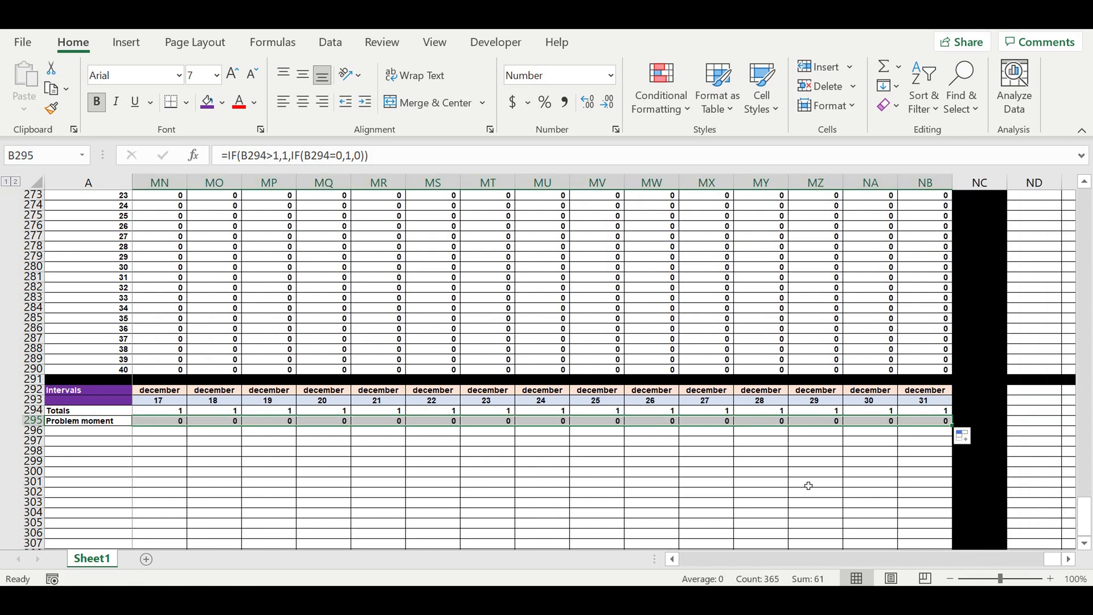
left_click(790, 462)
left_click_drag(1052, 560, 435, 531)
left_click(419, 452)
Test the problem flag by overwriting the January 6 total in G294 with 2, and inspect G294 and G295
left_click(442, 414)
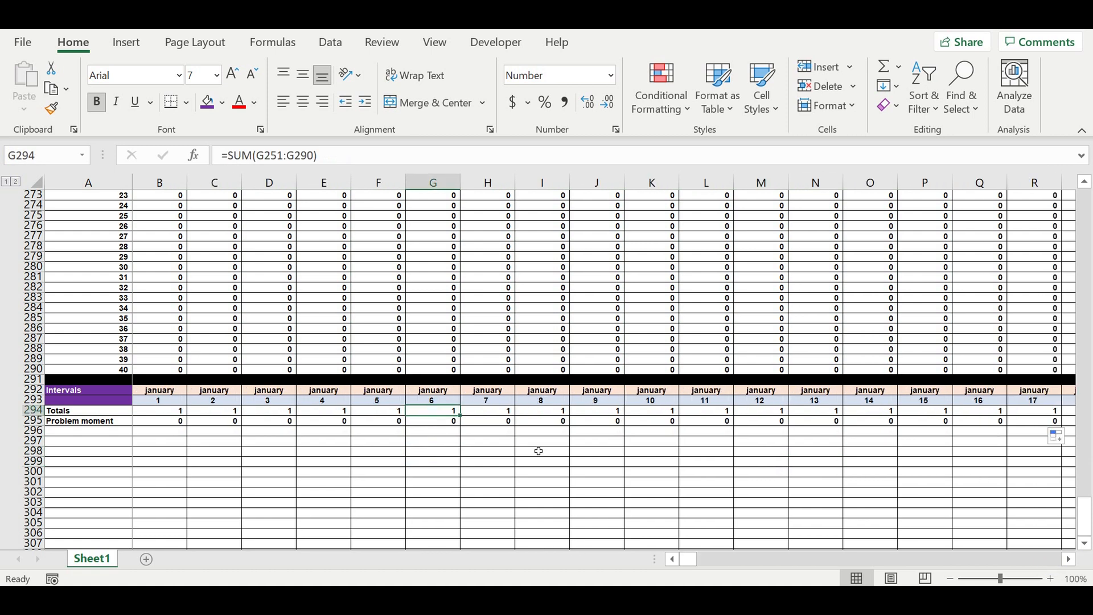
key("Down")
type("1")
left_click(488, 454)
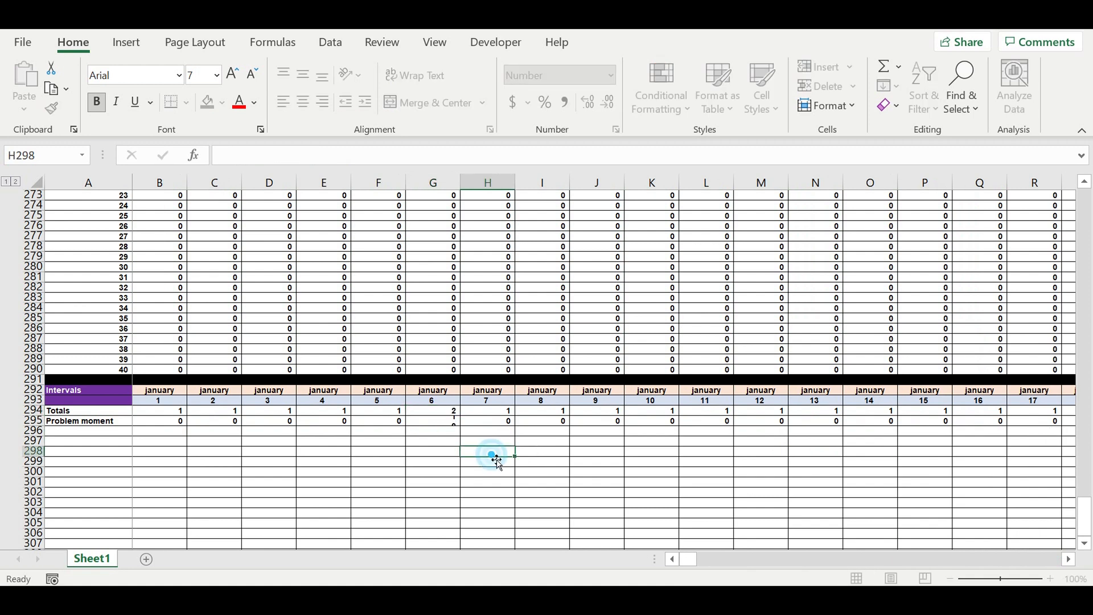
left_click(445, 424)
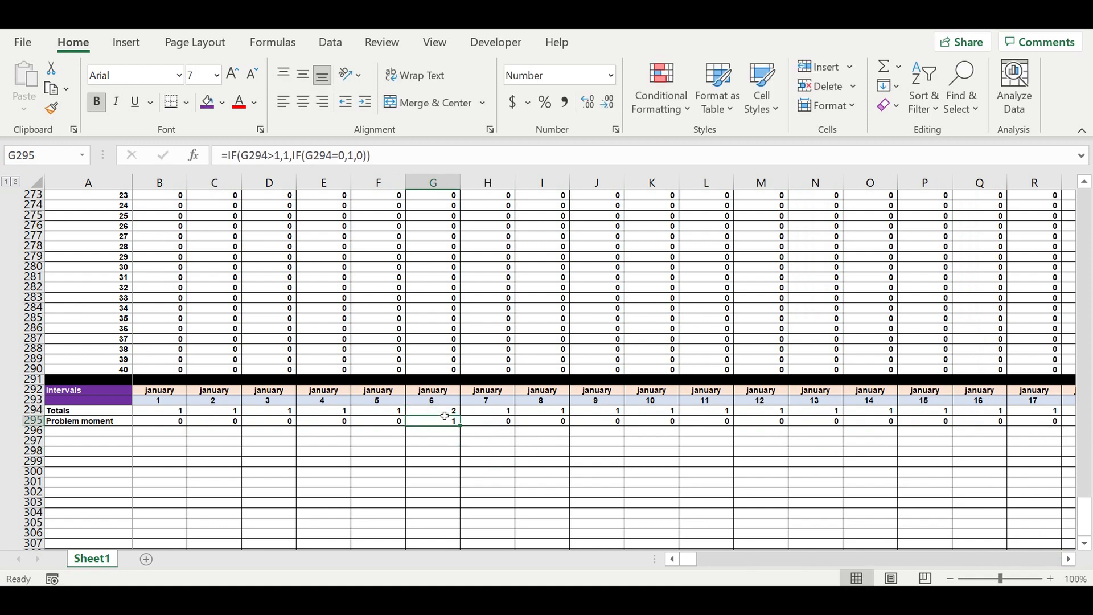
left_click(440, 410)
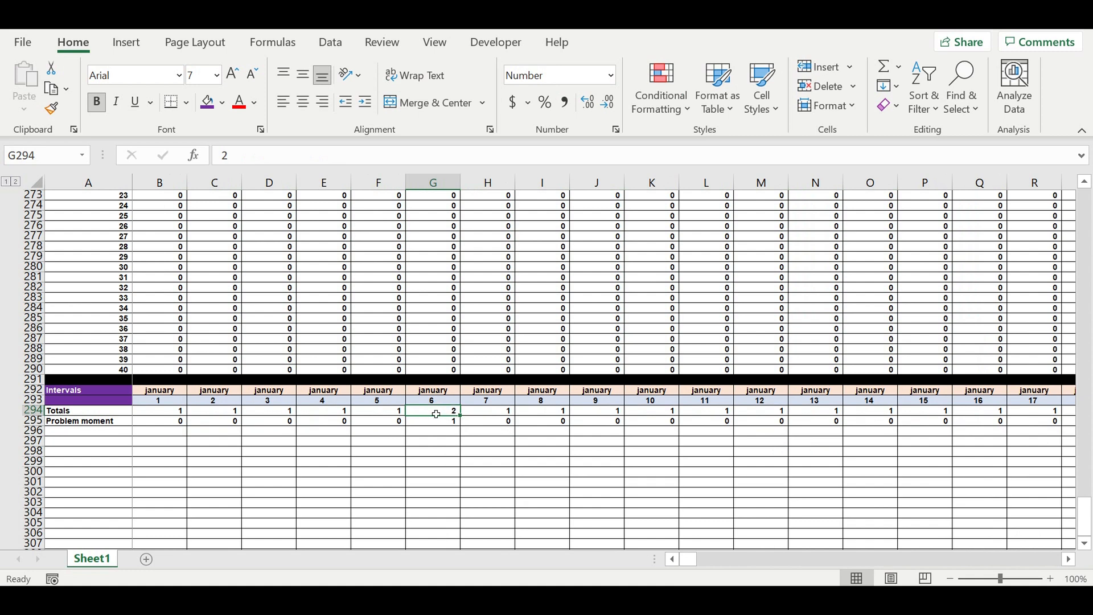
left_click(443, 425)
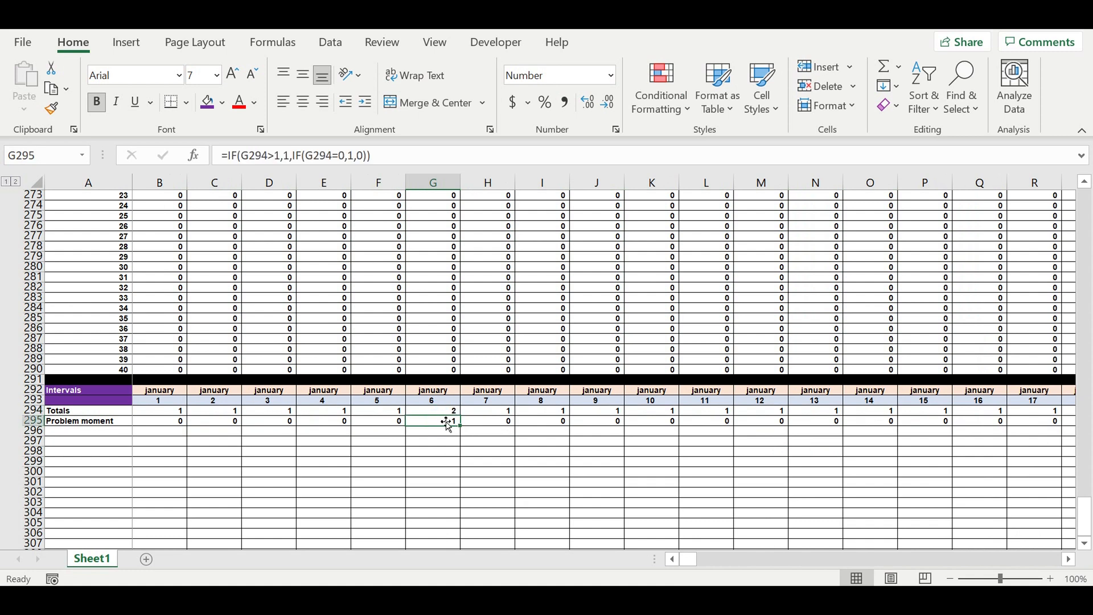
left_click(444, 412)
left_click(438, 420)
Overwrite the January 6 total in G294 with 0 to test the zero condition of the problem flag
left_click(437, 410)
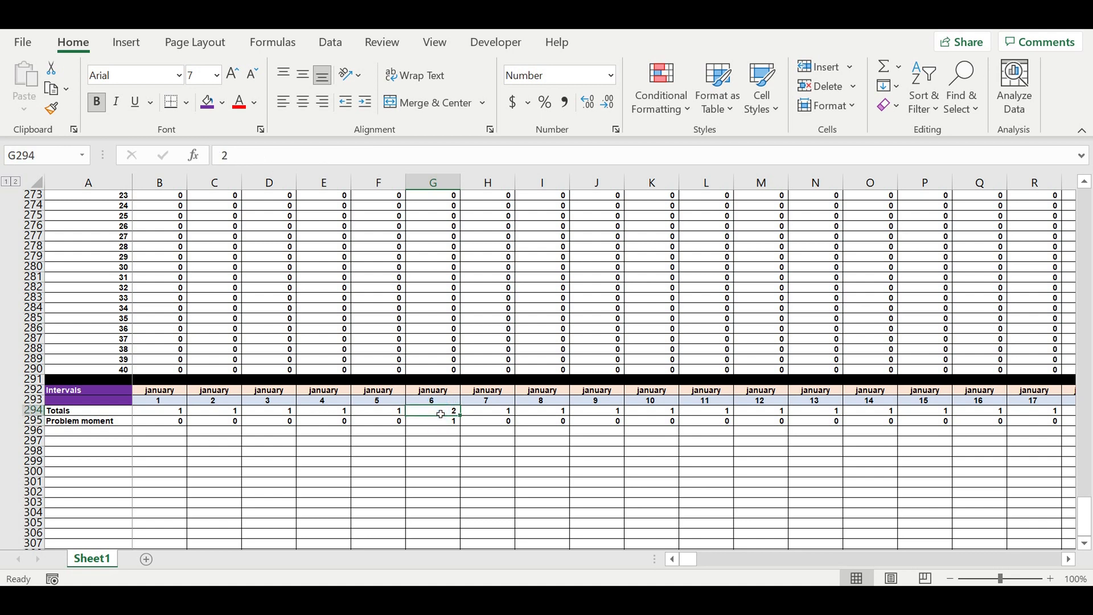
type("0")
key("Return")
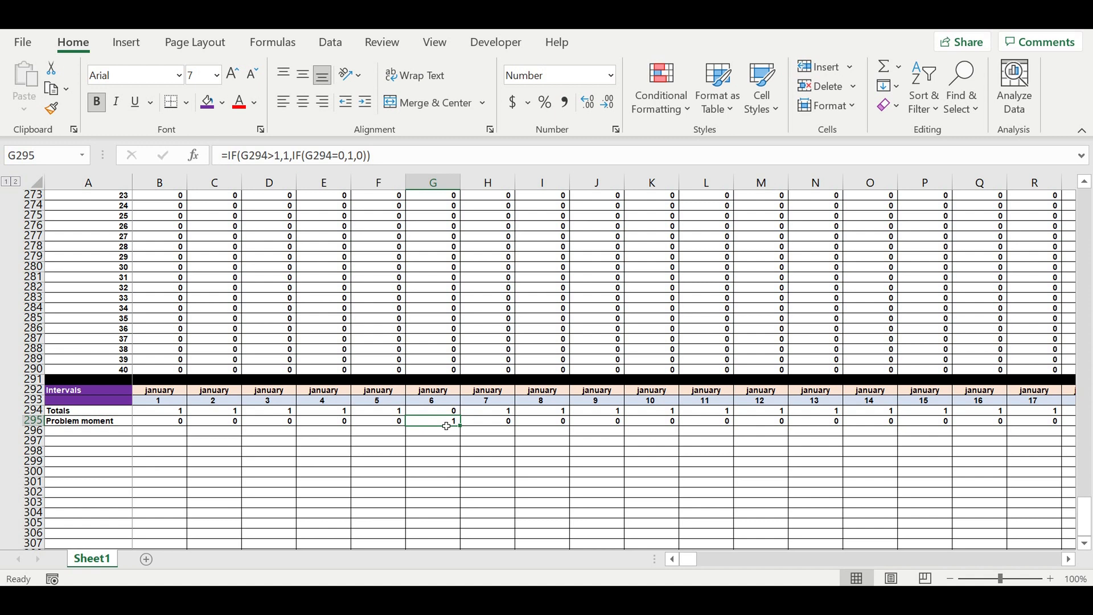
Restore the January 6 total by filling the SUM formula from F294 into G294
left_click(401, 414)
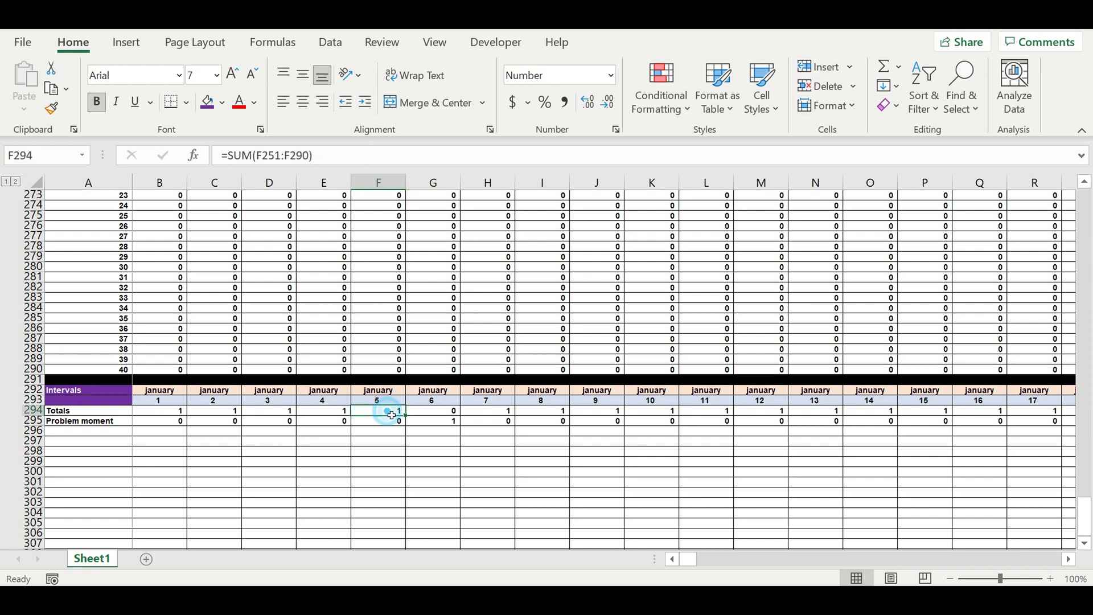
left_click_drag(404, 415, 459, 430)
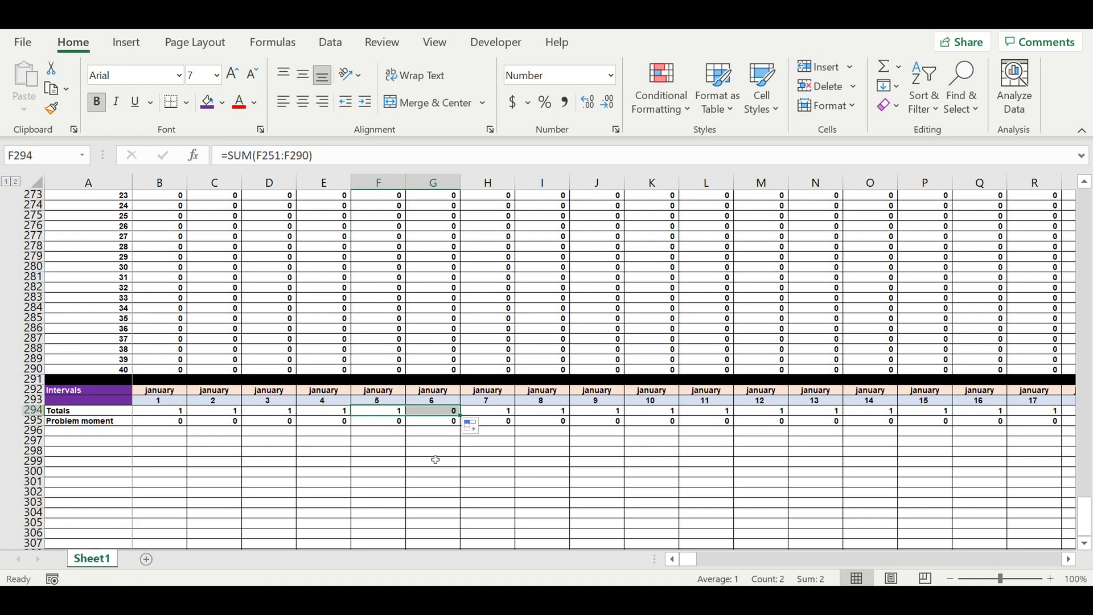
left_click(402, 471)
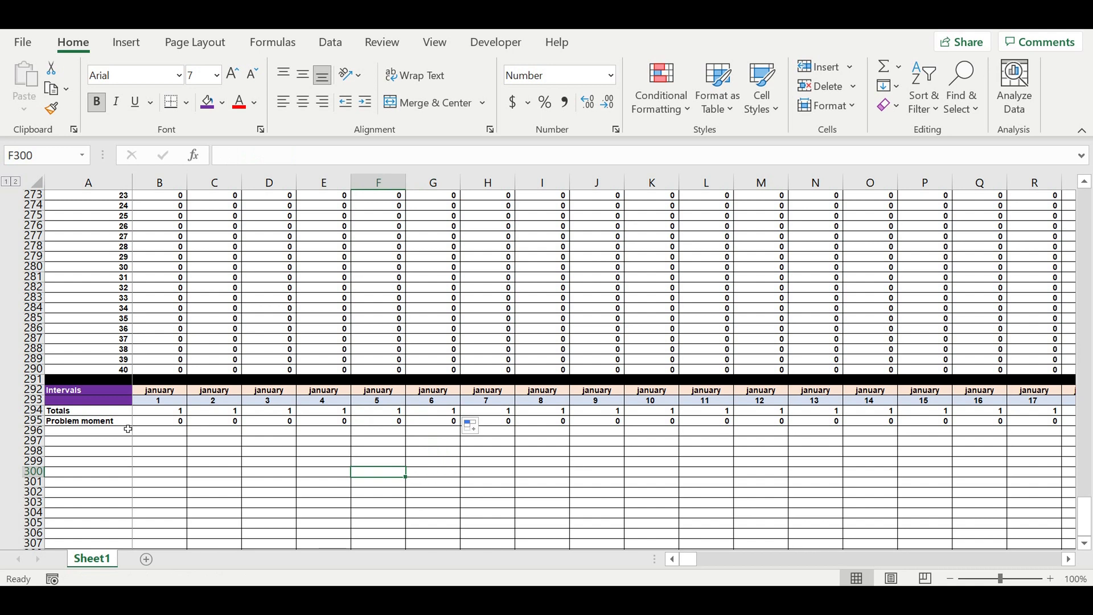
left_click(94, 431)
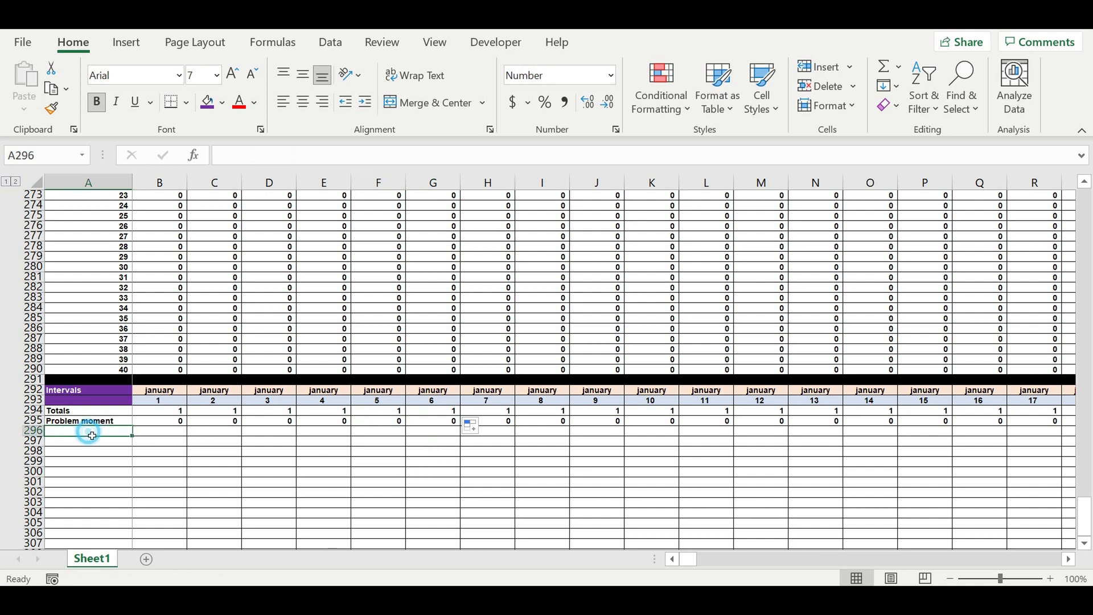
left_click(215, 461)
left_click(453, 471)
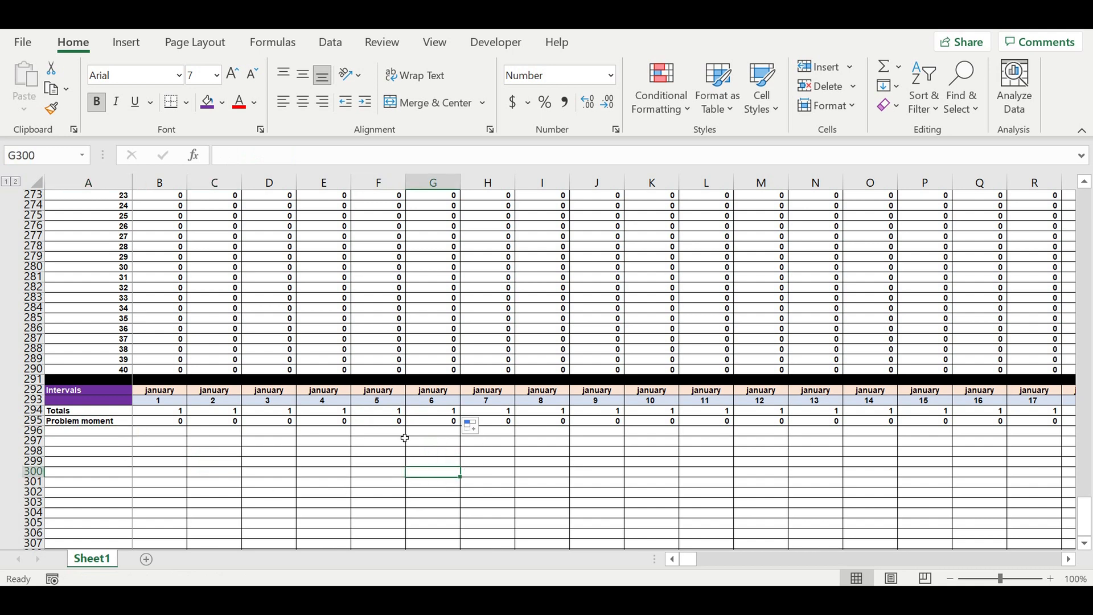
left_click(428, 427)
key("Up")
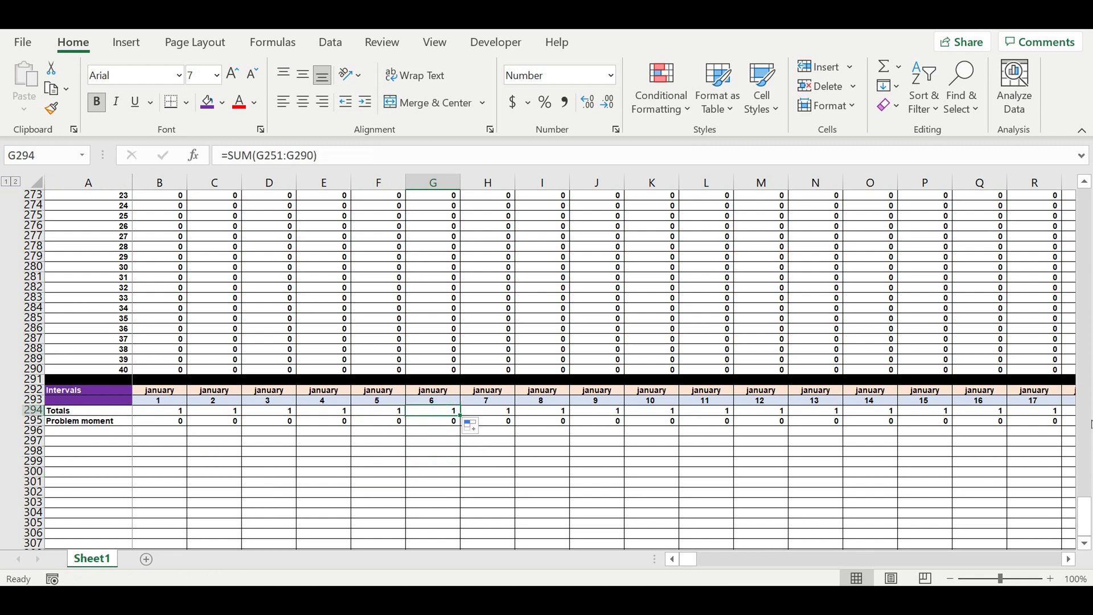
Set the FROM date of interval 2 in cell C37 to 10 so it overlaps the end of interval 1
left_click_drag(1081, 504, 949, 141)
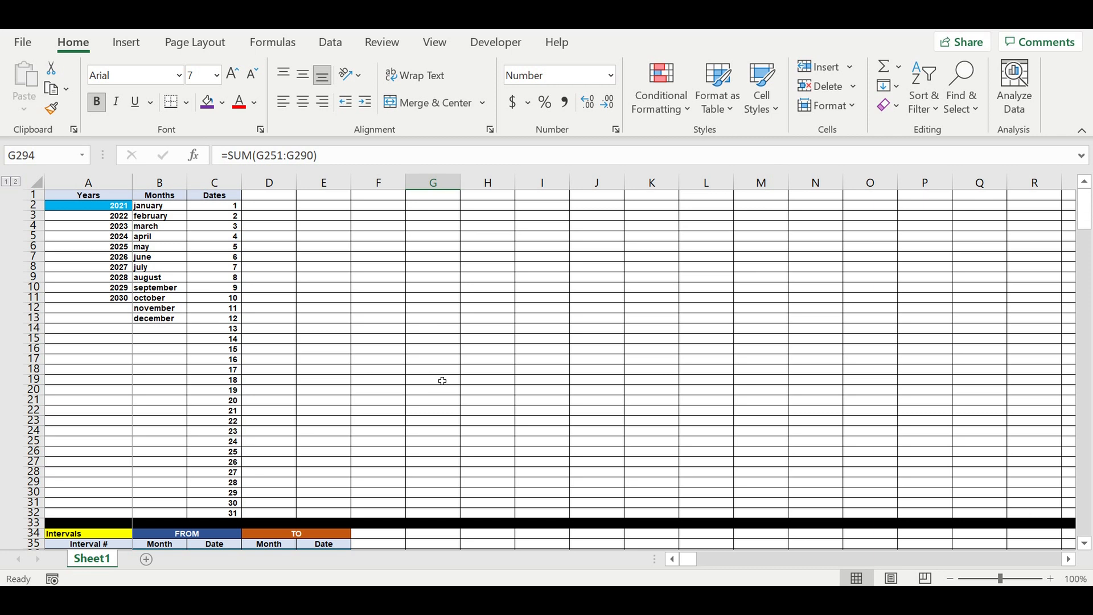
scroll(447, 376, "down", 4)
scroll(448, 376, "down", 1)
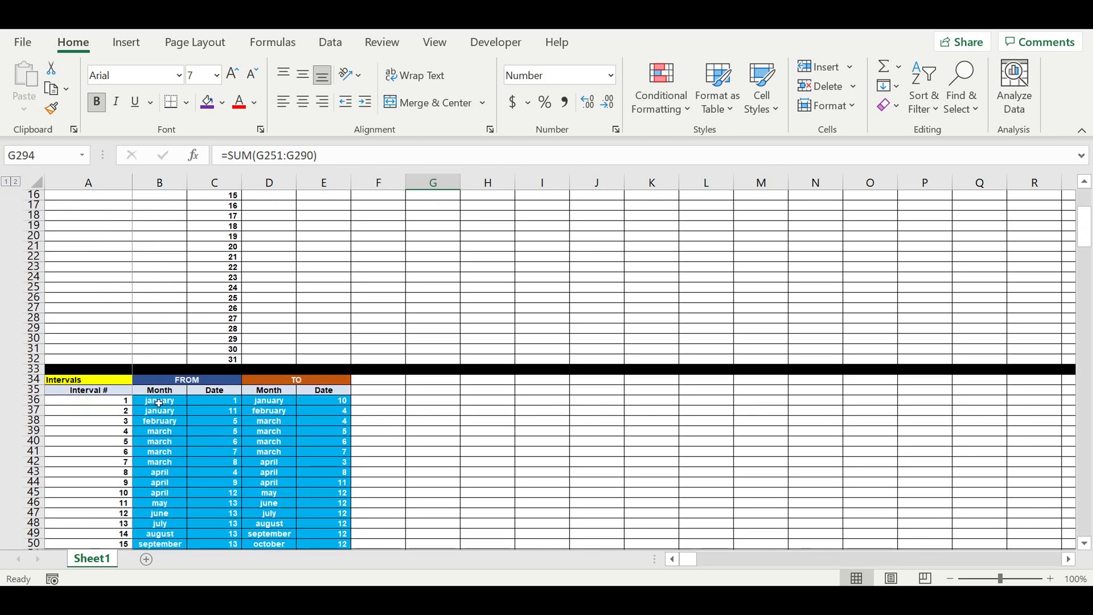
left_click(214, 410)
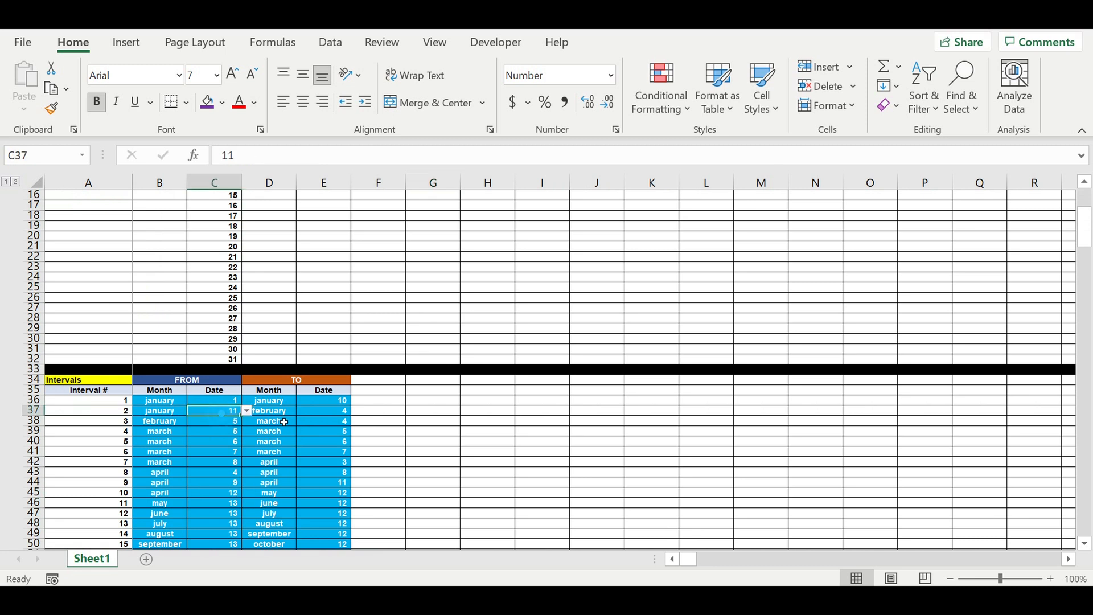
type("10")
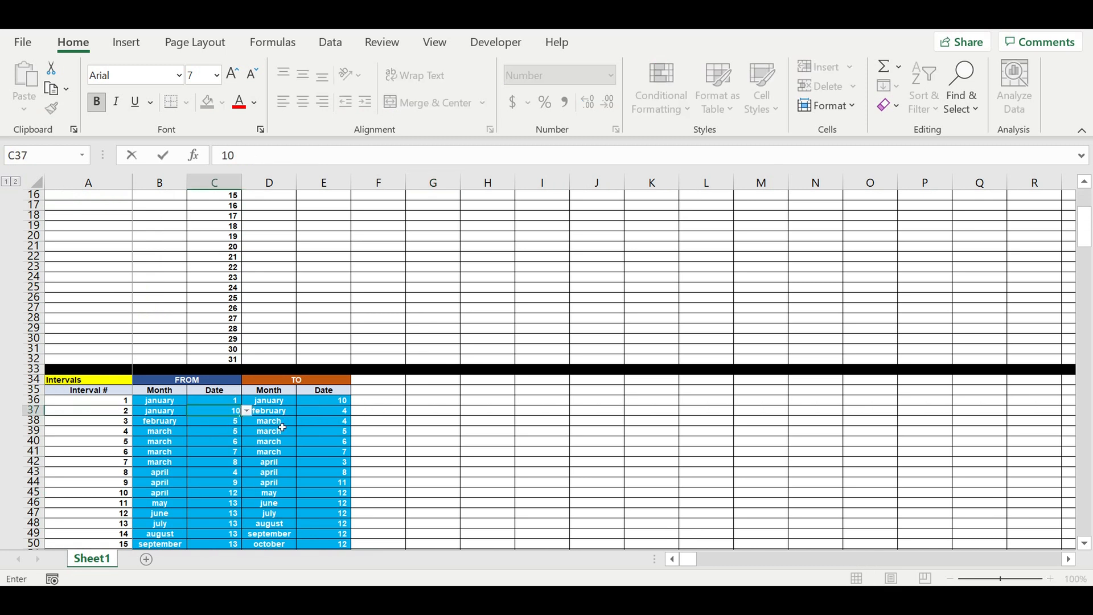
key("Return")
left_click(192, 443)
left_click(222, 412)
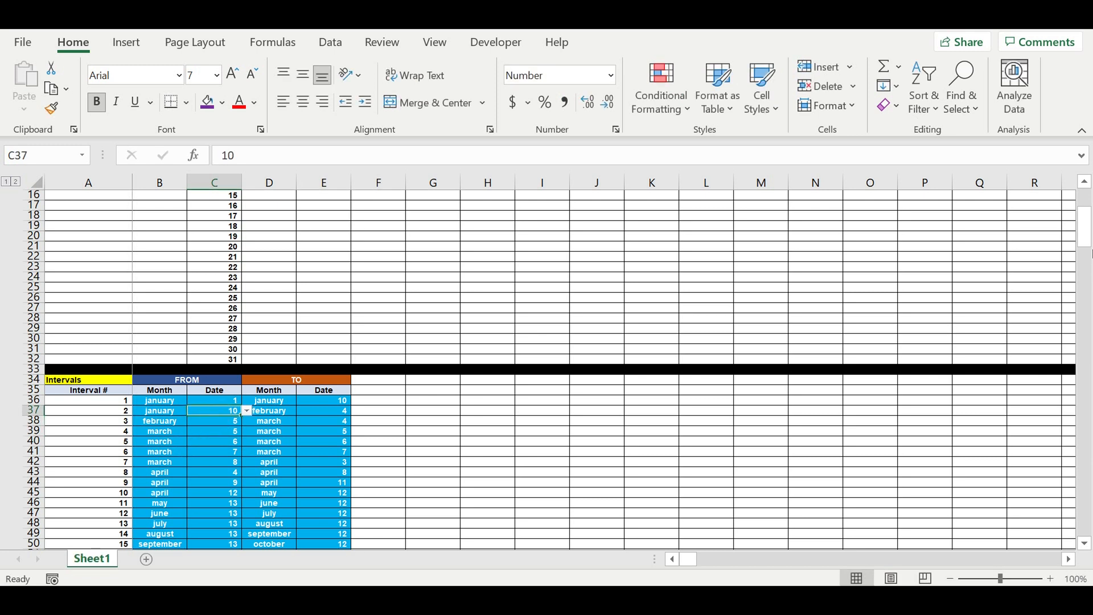
Check the January 10 cells in the Totals and Problem moment rows of the summary block
left_click_drag(1084, 228, 1074, 549)
scroll(610, 302, "down", 3)
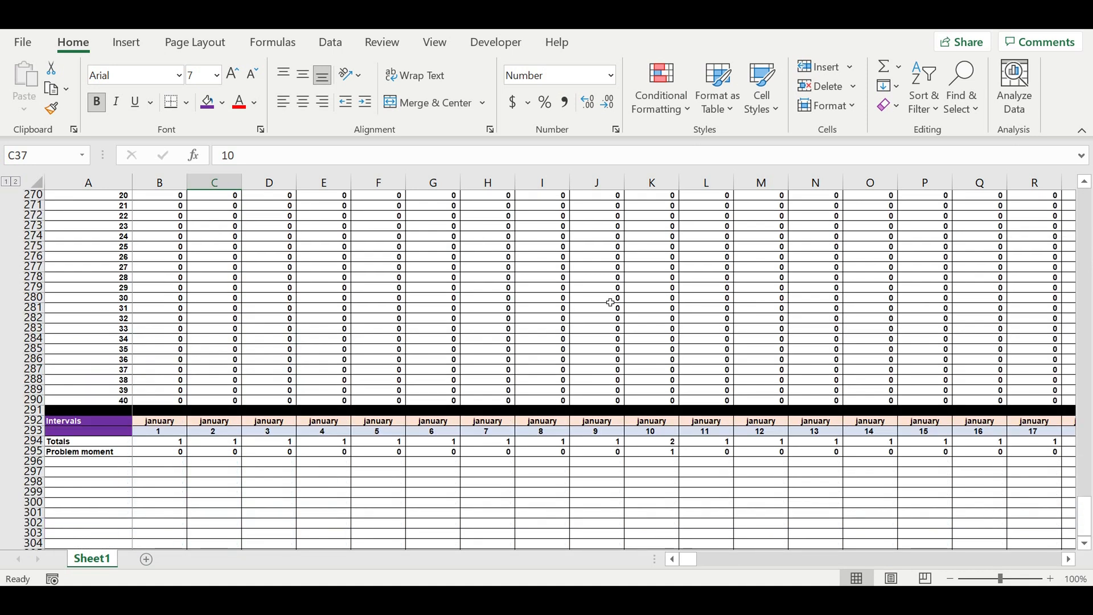
left_click(691, 480)
left_click(660, 453)
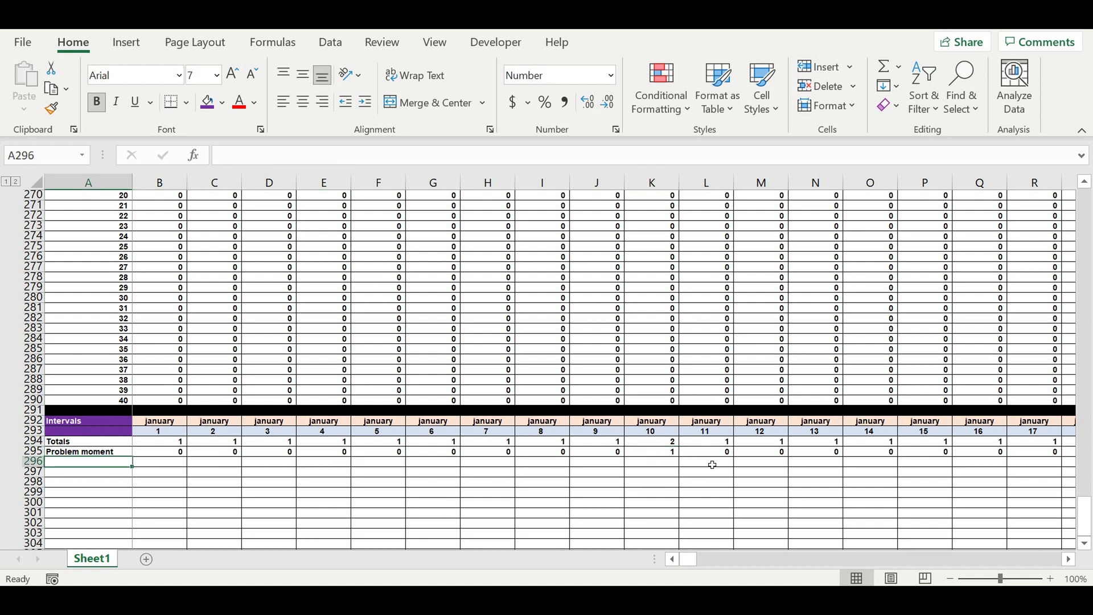
left_click_drag(666, 453, 581, 455)
left_click(89, 465)
left_click(663, 453)
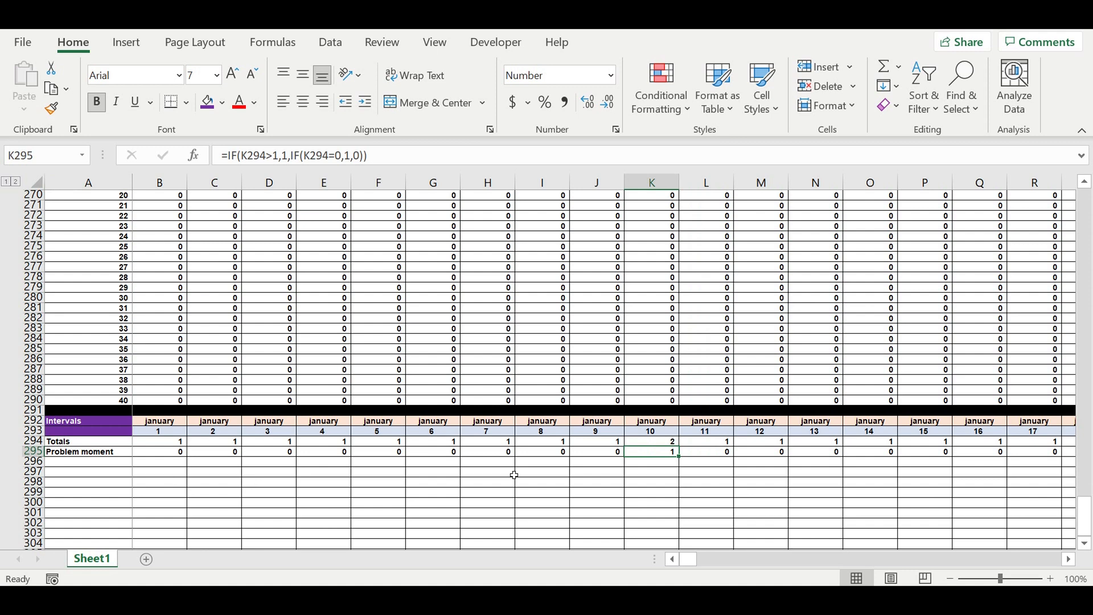
left_click(161, 464)
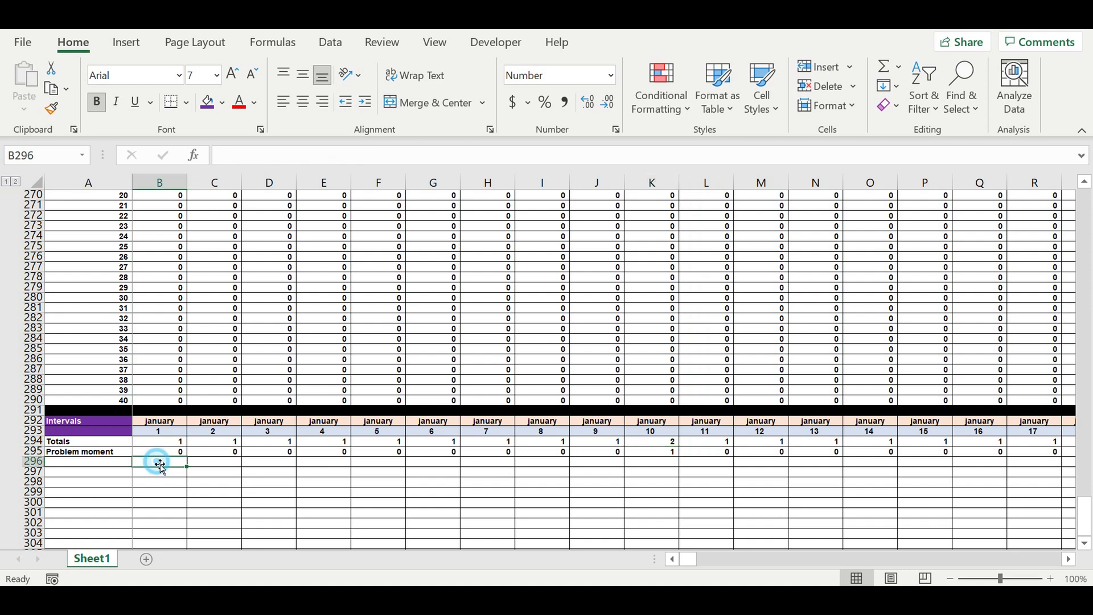
type("=")
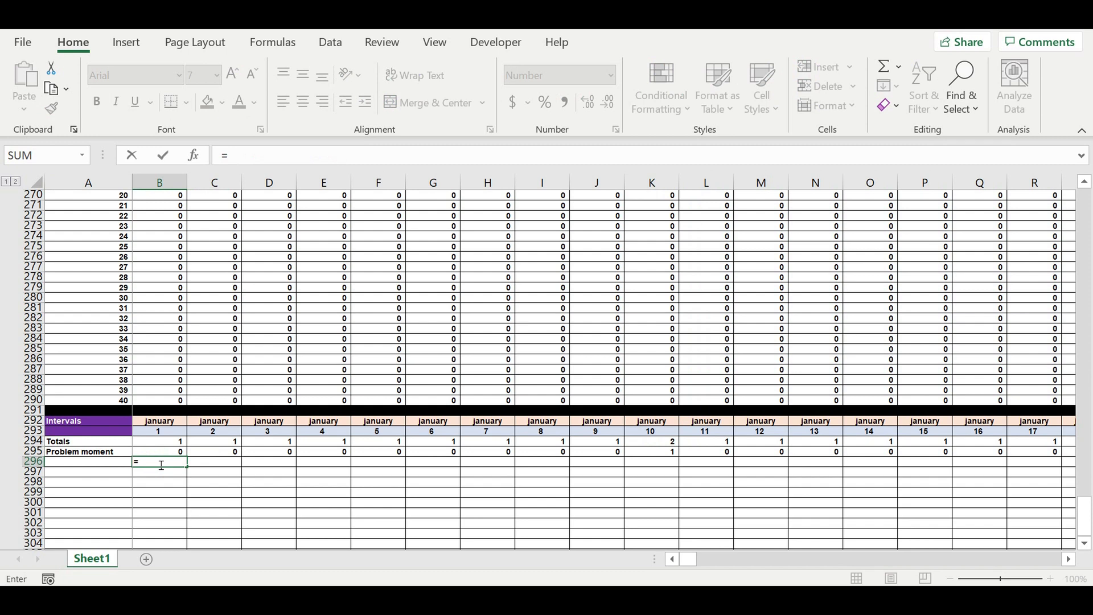
key("Escape")
left_click_drag(688, 559, 600, 524)
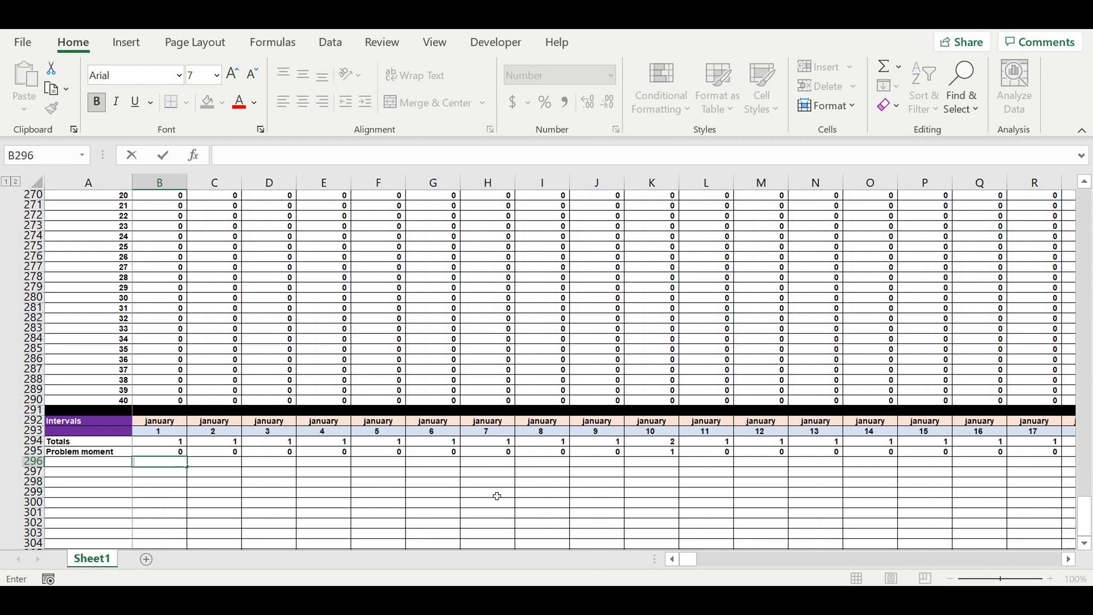
Label cell A296 "Problem moment (0-1-1)" and widen column A to fit the text
left_click(92, 462)
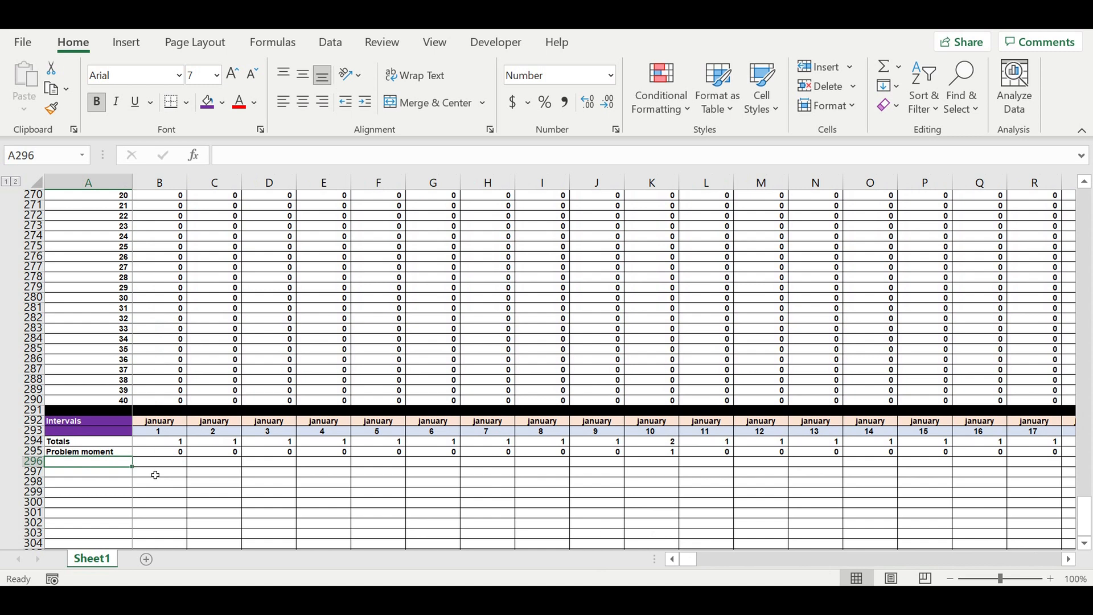
type("P")
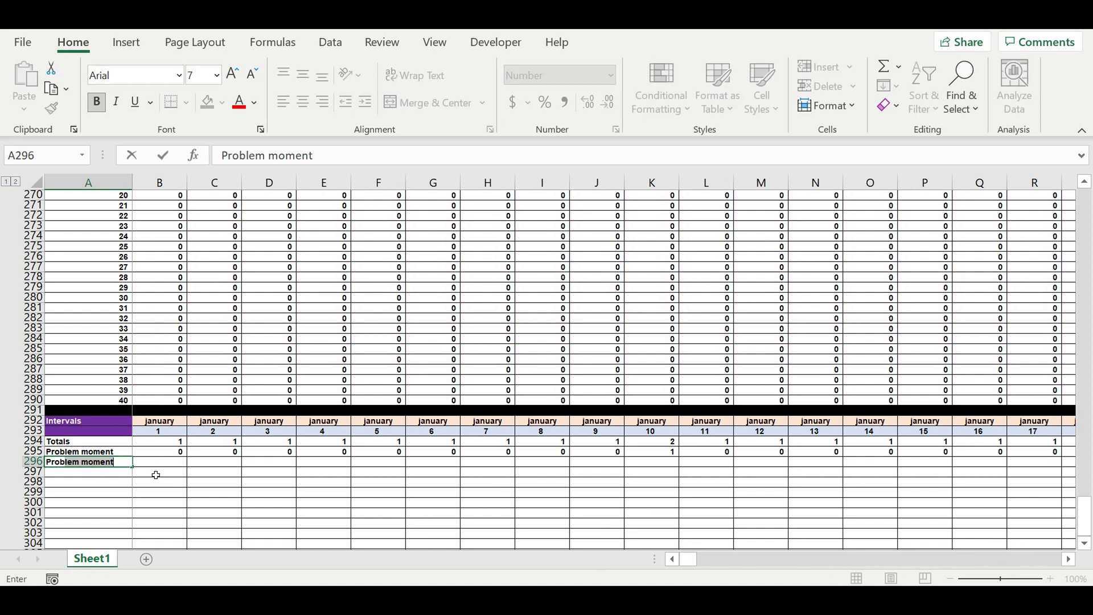
type("roblem moment (0-1-1")
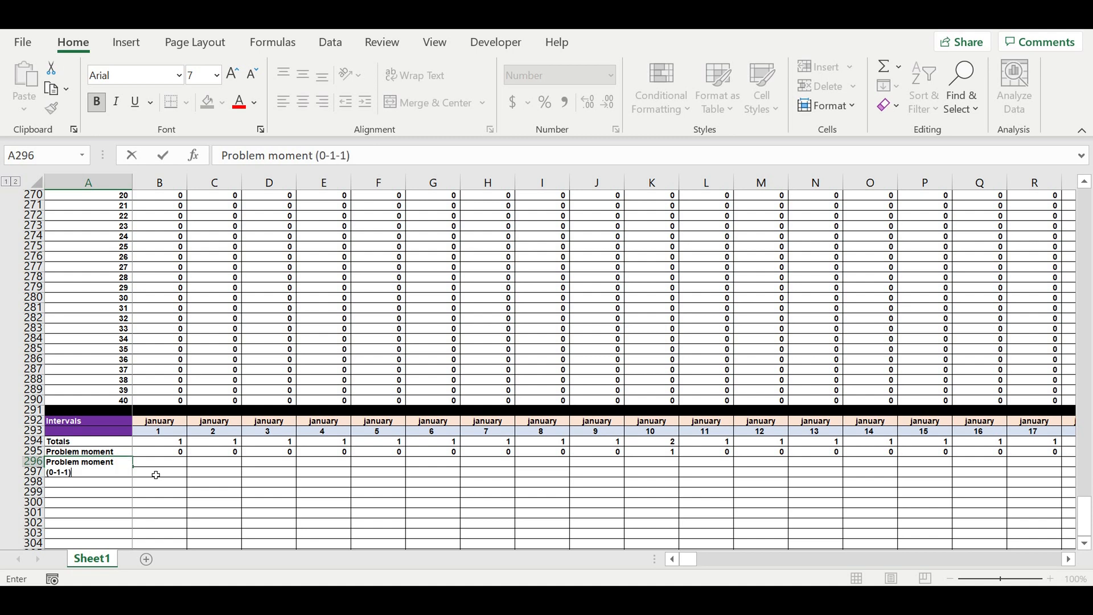
left_click(151, 474)
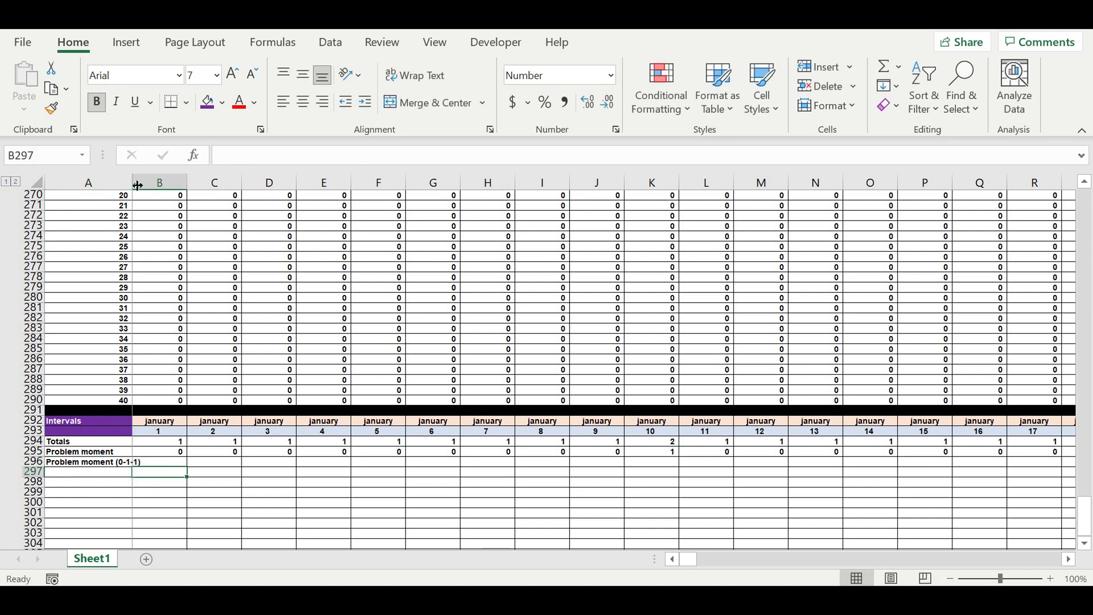
left_click_drag(137, 186, 143, 186)
left_click(252, 481)
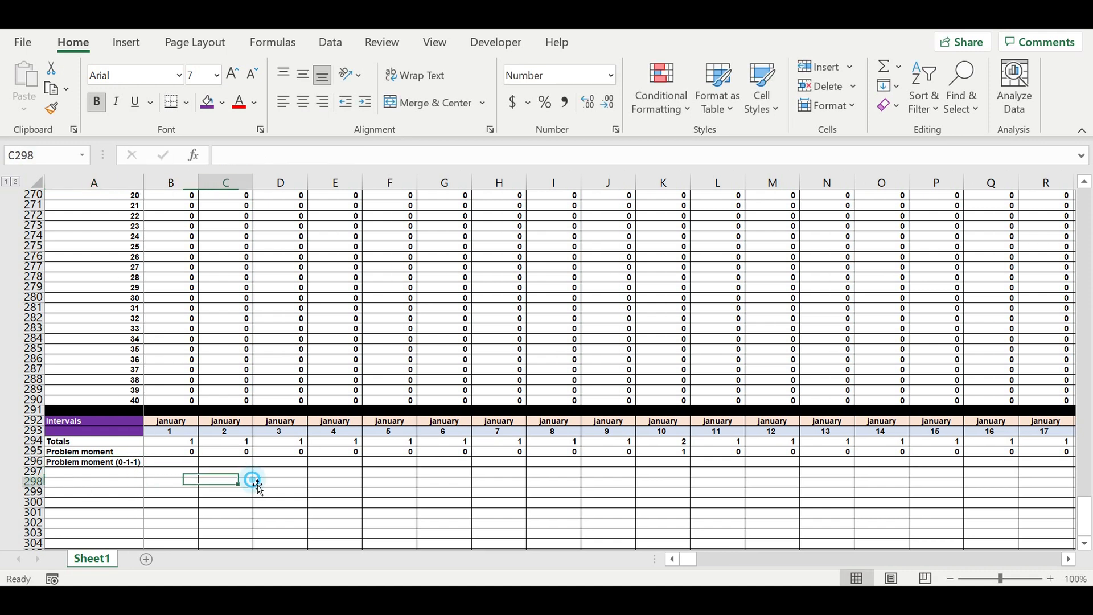
Link the January 1 cell B296 to the problem moment flag above it with =B295
left_click(171, 461)
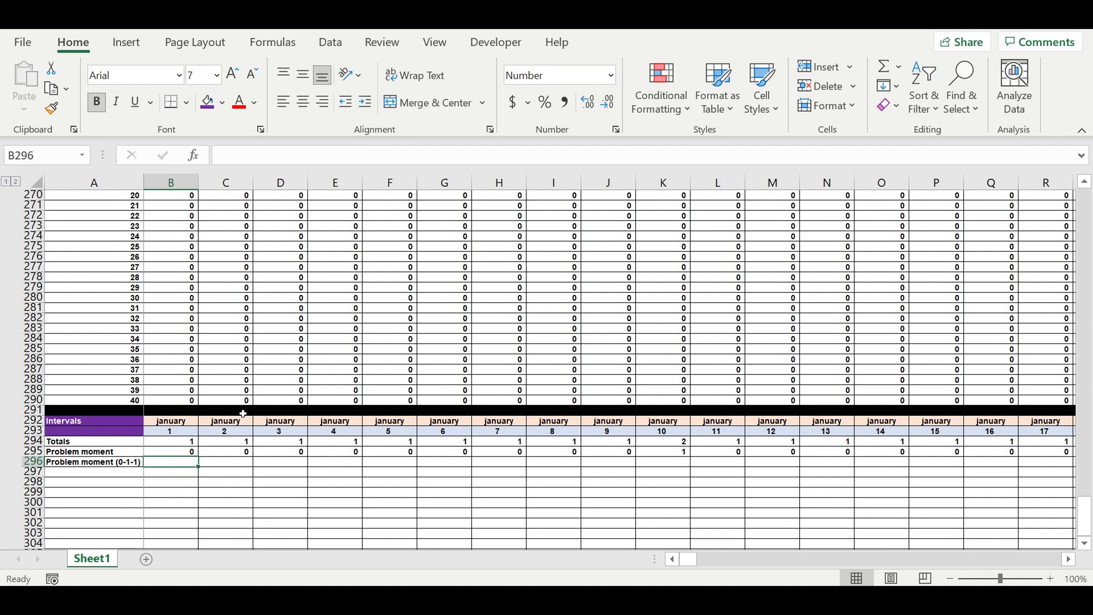
type("=")
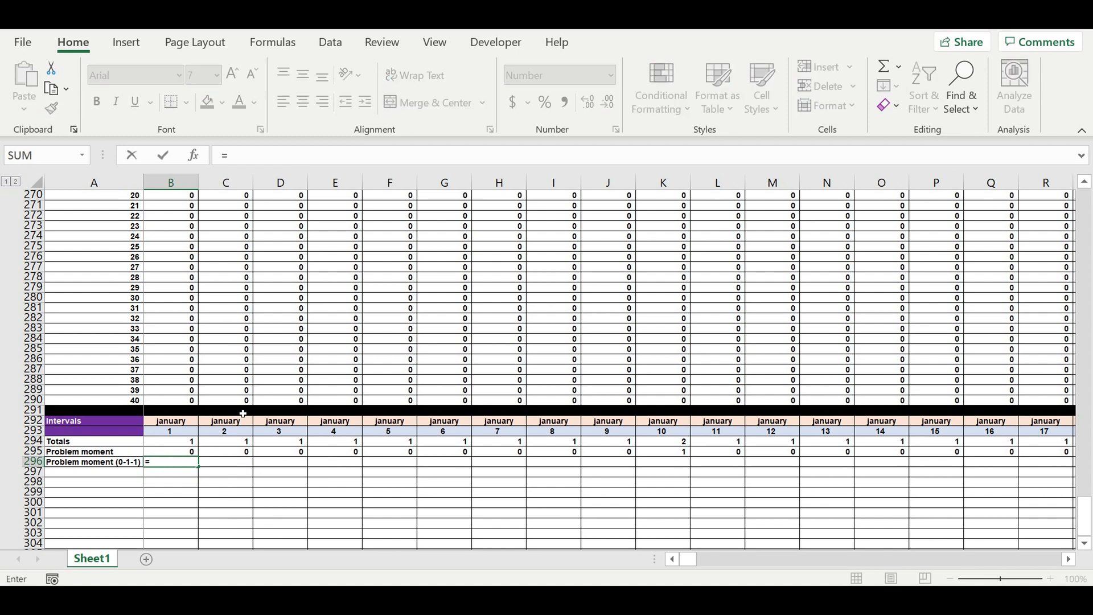
left_click(171, 451)
key("Return")
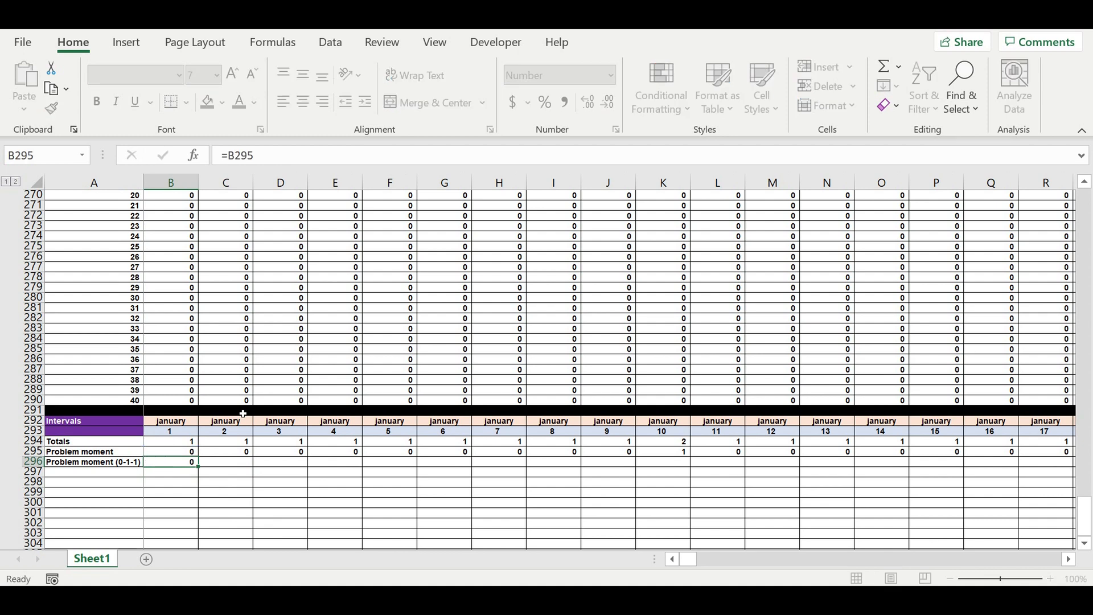
left_click(230, 500)
Begin an IF formula in C296 that returns 0 when AND(B296=0,C295=0) is true
left_click(216, 462)
type("=")
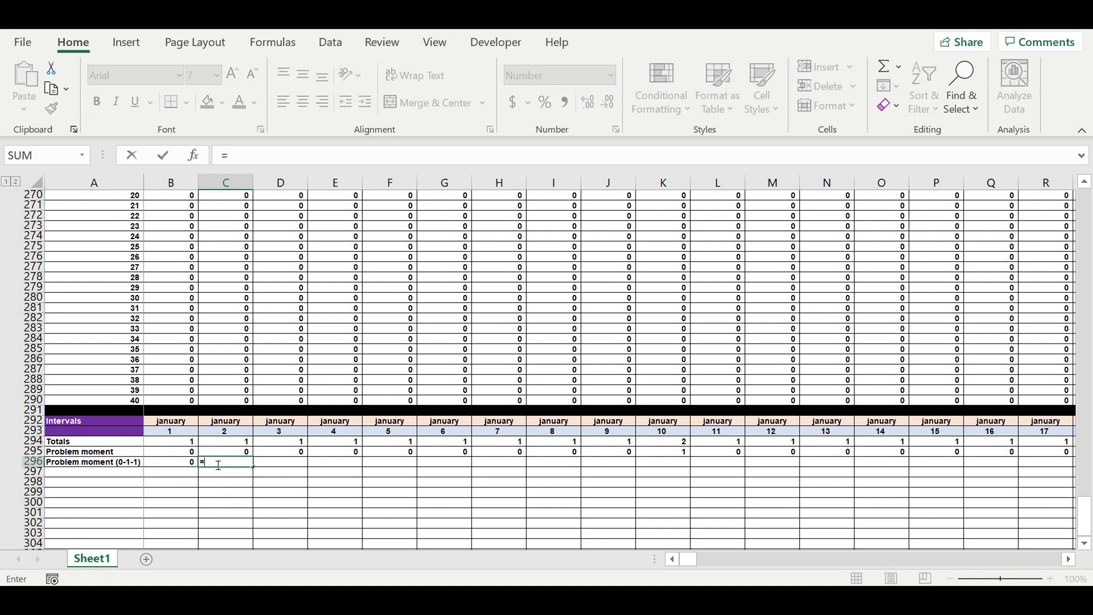
type("if(")
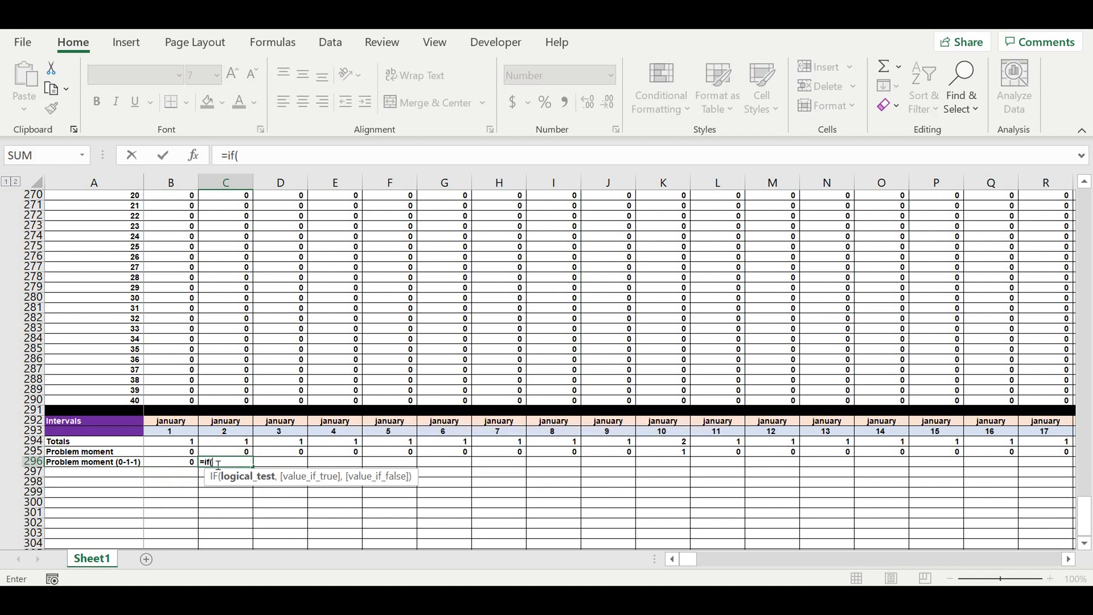
type("and(")
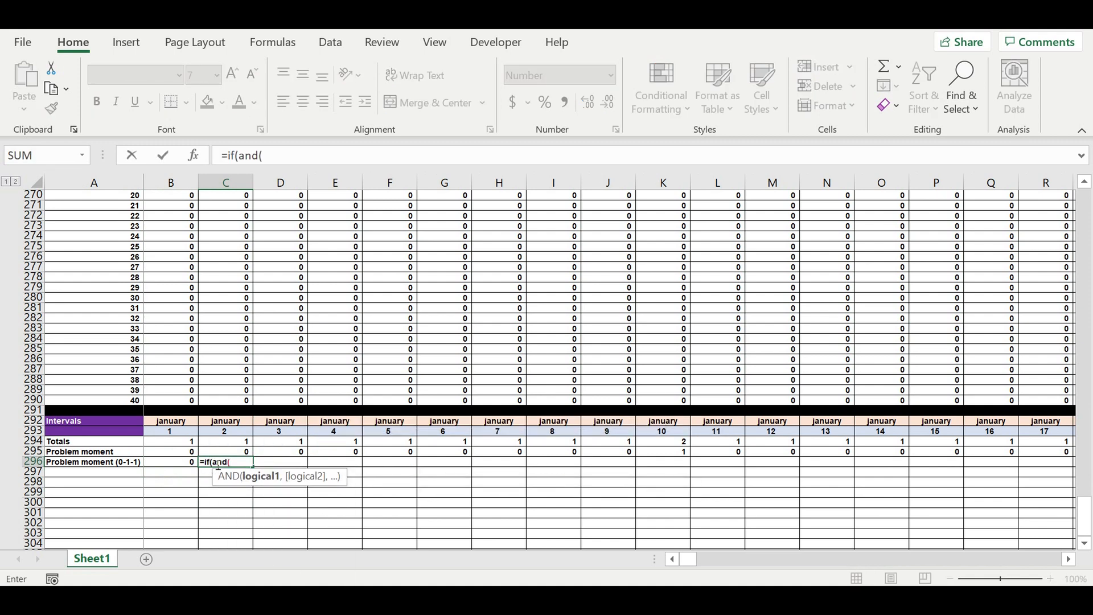
key("Left")
type("=0")
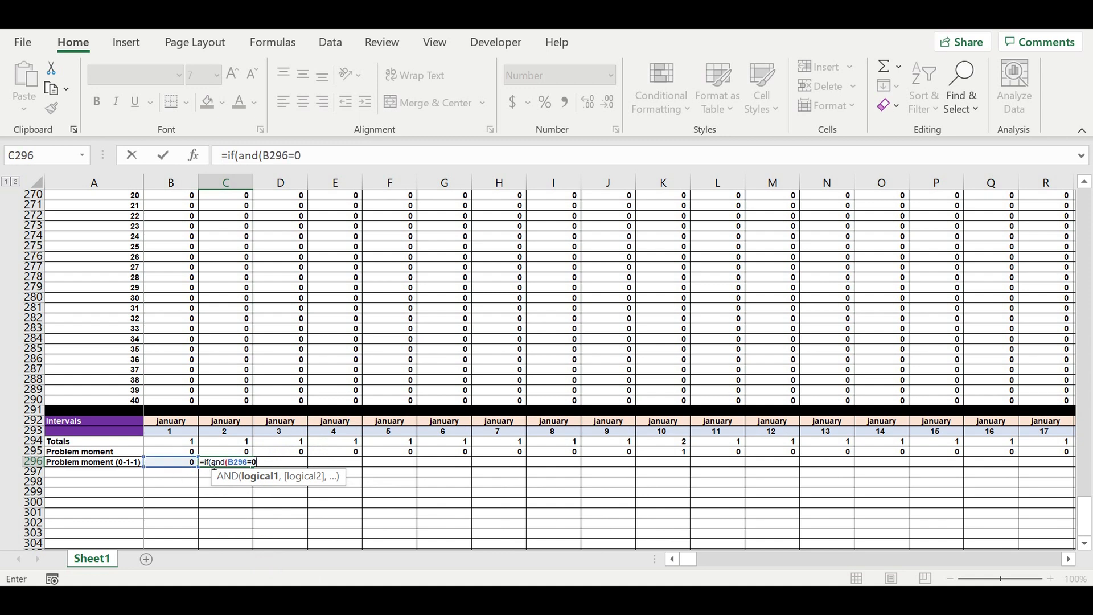
type(",")
left_click(230, 454)
type("=0),0,")
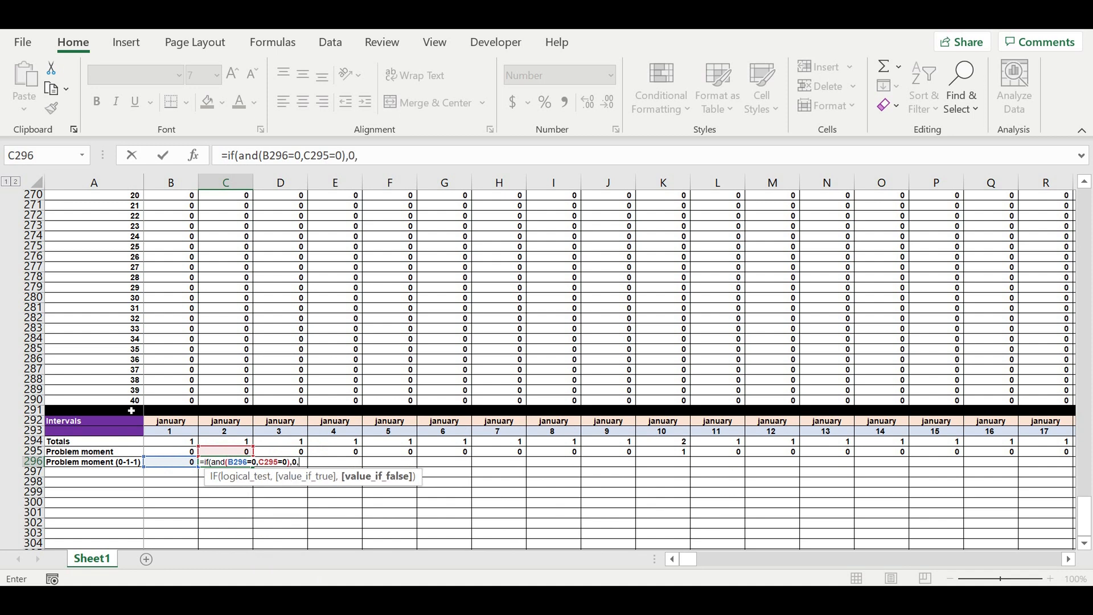
Nest a copy of the IF(AND()) part as the false value, changing its second condition to C295>0 and its result to 1
left_click(372, 153)
left_click_drag(358, 155, 227, 155)
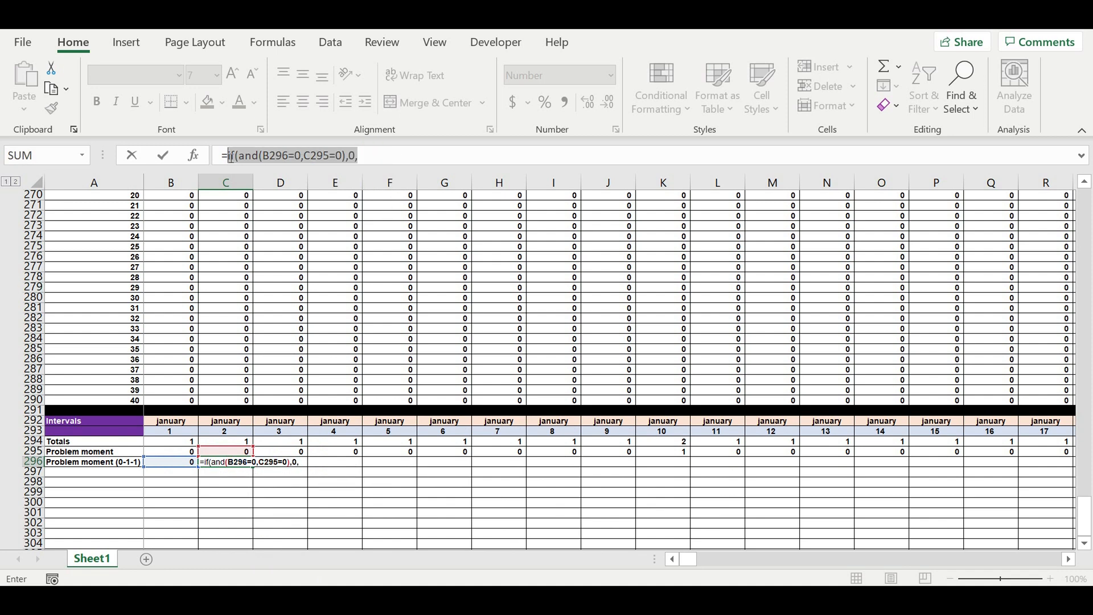
key("ctrl+c")
left_click(391, 165)
key("ctrl+v")
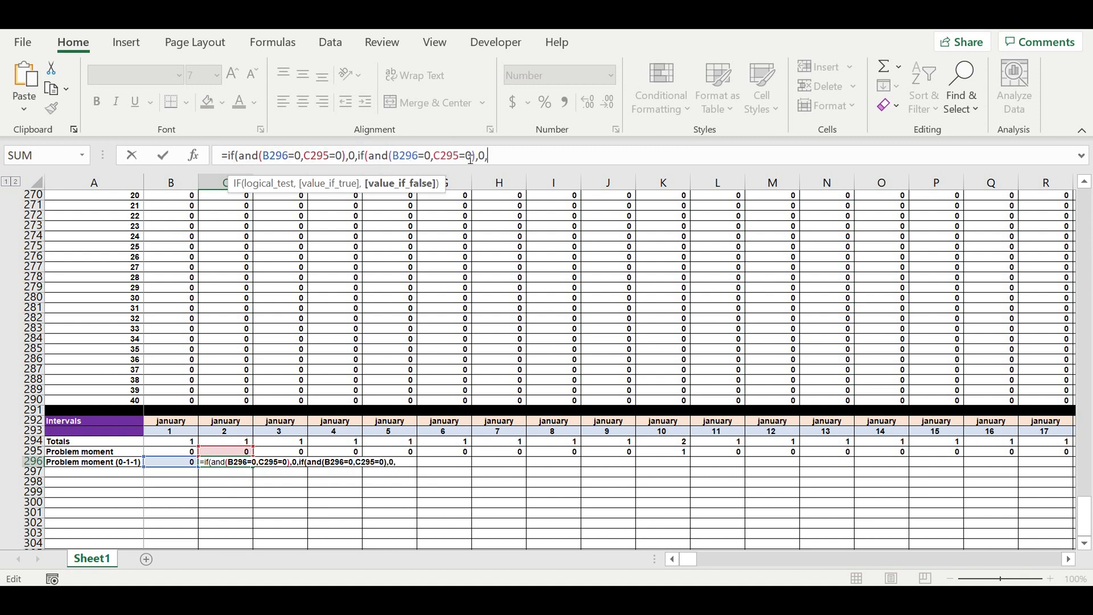
left_click_drag(466, 157, 460, 157)
type(">")
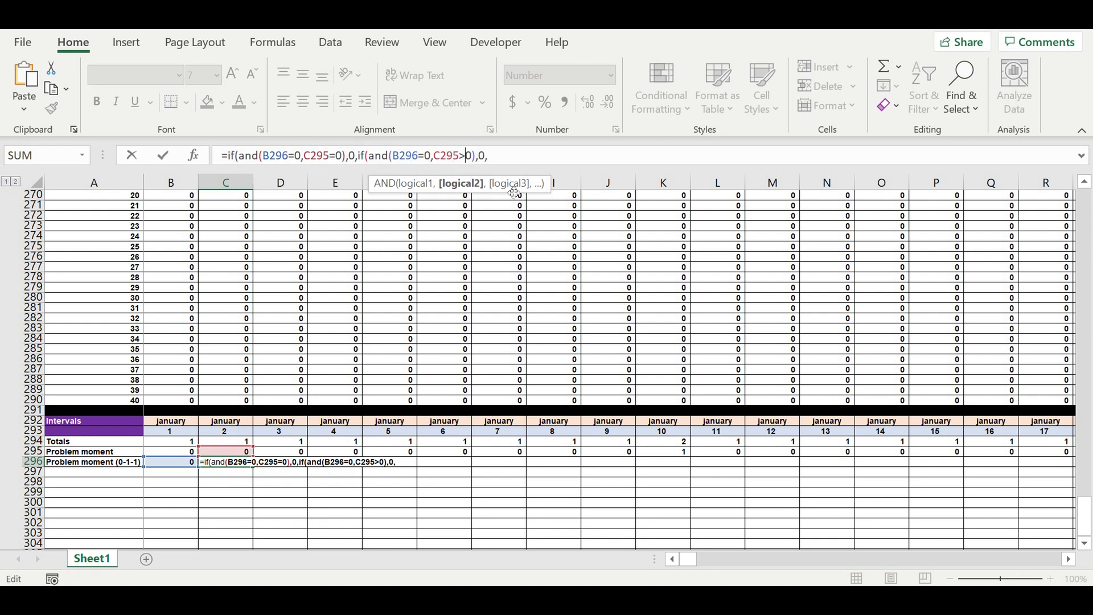
double_click(482, 155)
type("1")
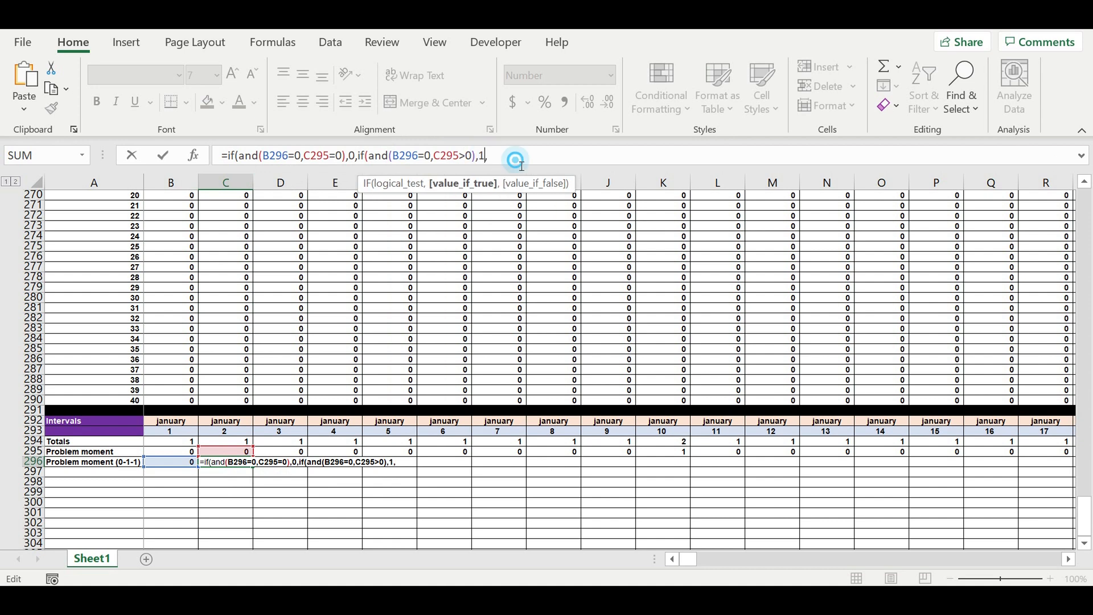
Complete the C296 formula with 1 as the nested false value, close both IF parentheses and enter it
left_click(515, 156)
type("1")
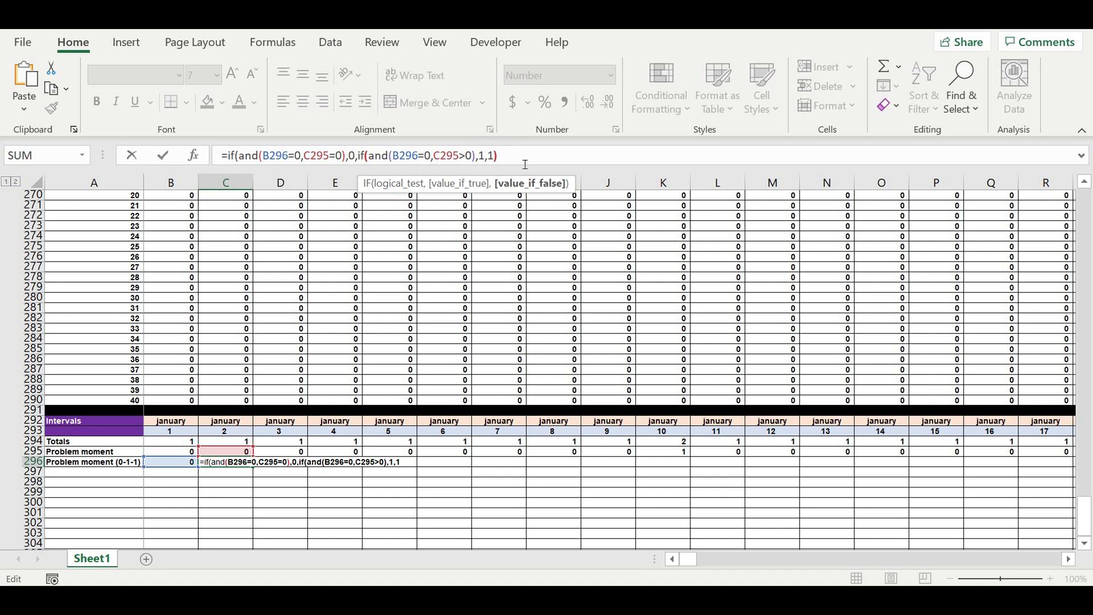
key("Return")
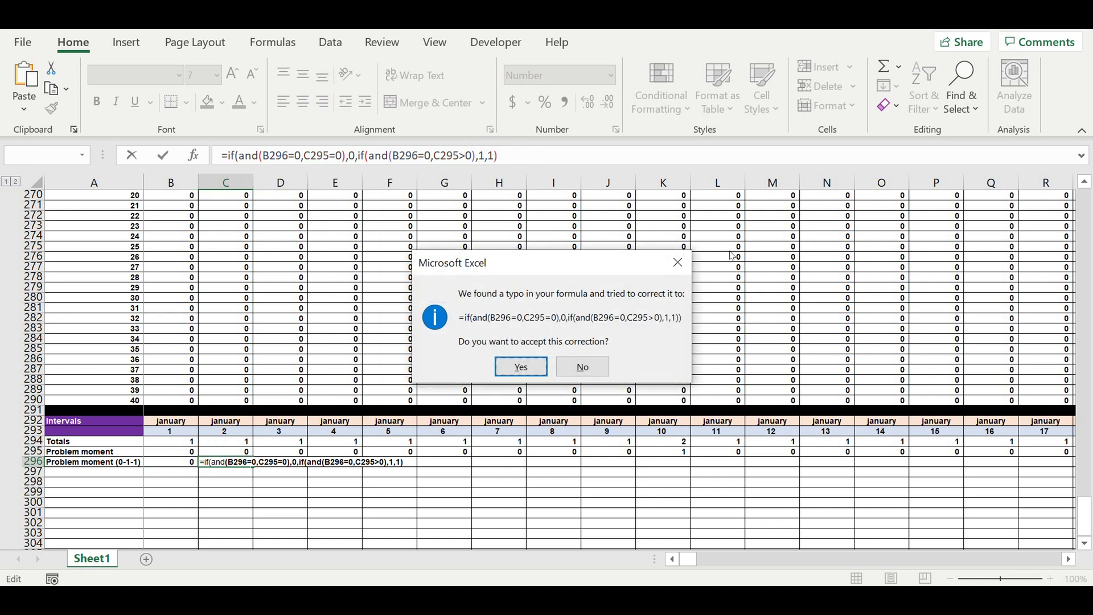
left_click(677, 262)
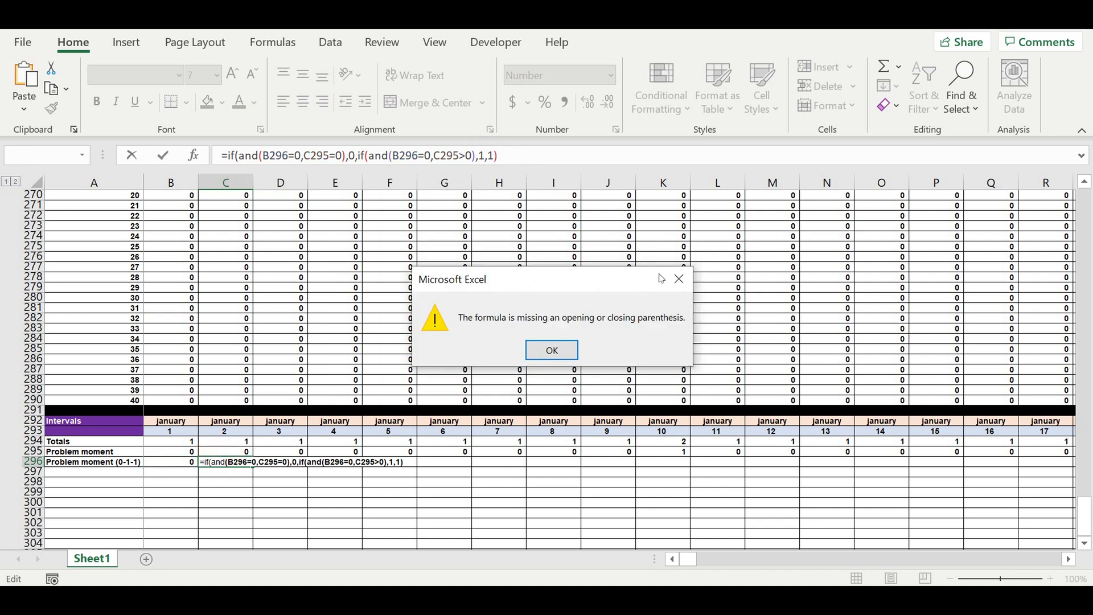
left_click(679, 278)
left_click(504, 155)
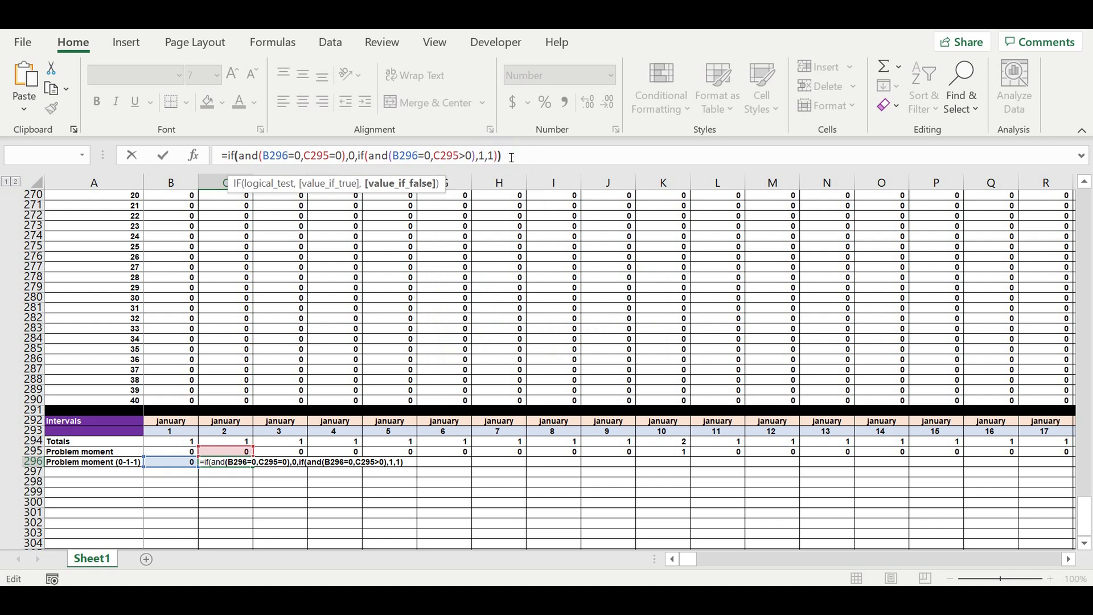
key("Return")
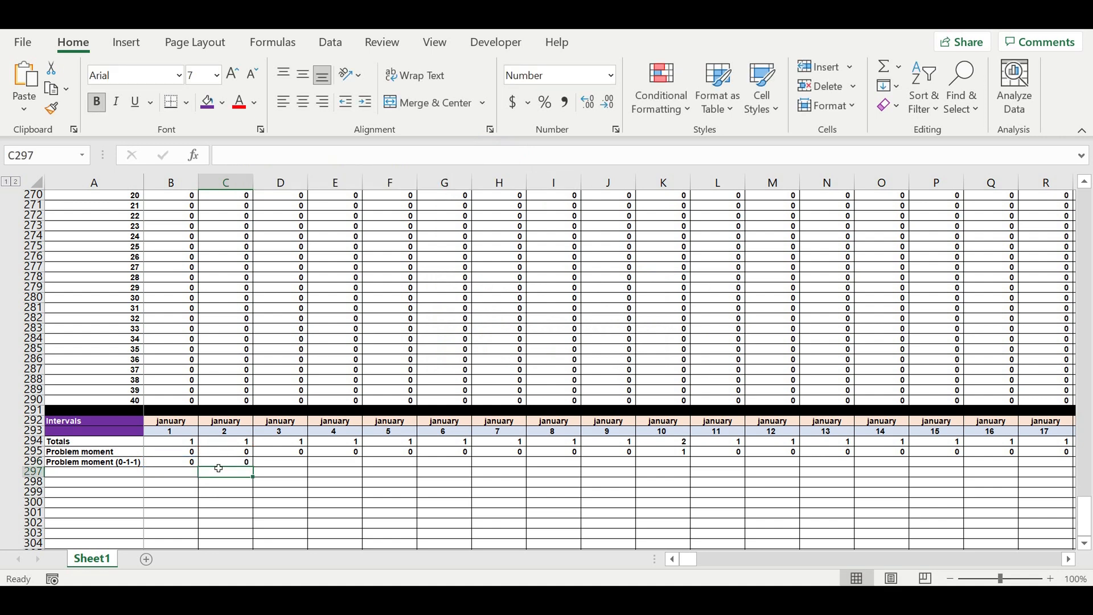
Fill the C296 formula across row 296 through the remaining days of the year
left_click(219, 461)
left_click_drag(259, 473, 889, 465)
left_click_drag(1052, 558, 384, 536)
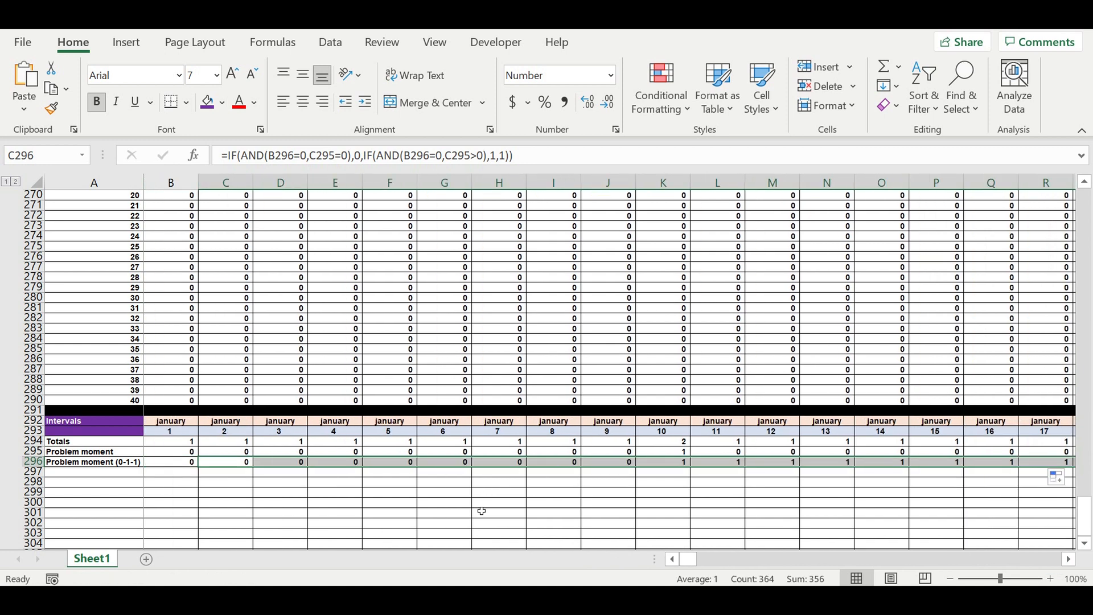
Compare the January 10 cells in the Problem moment and Problem moment (0-1-1) rows
left_click(476, 505)
left_click(619, 484)
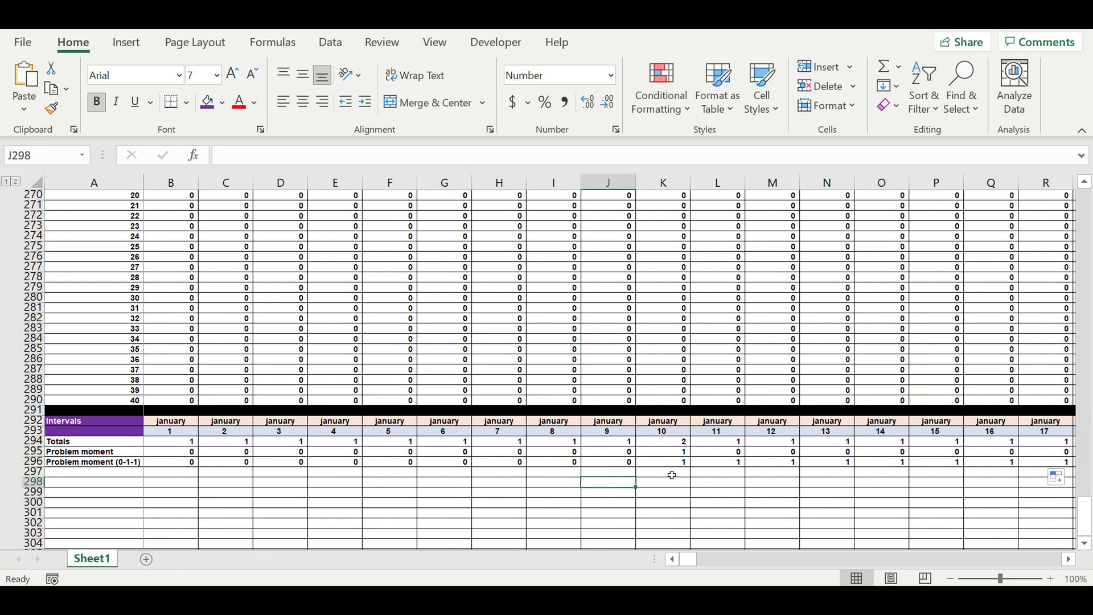
left_click(664, 462)
left_click_drag(611, 462, 683, 458)
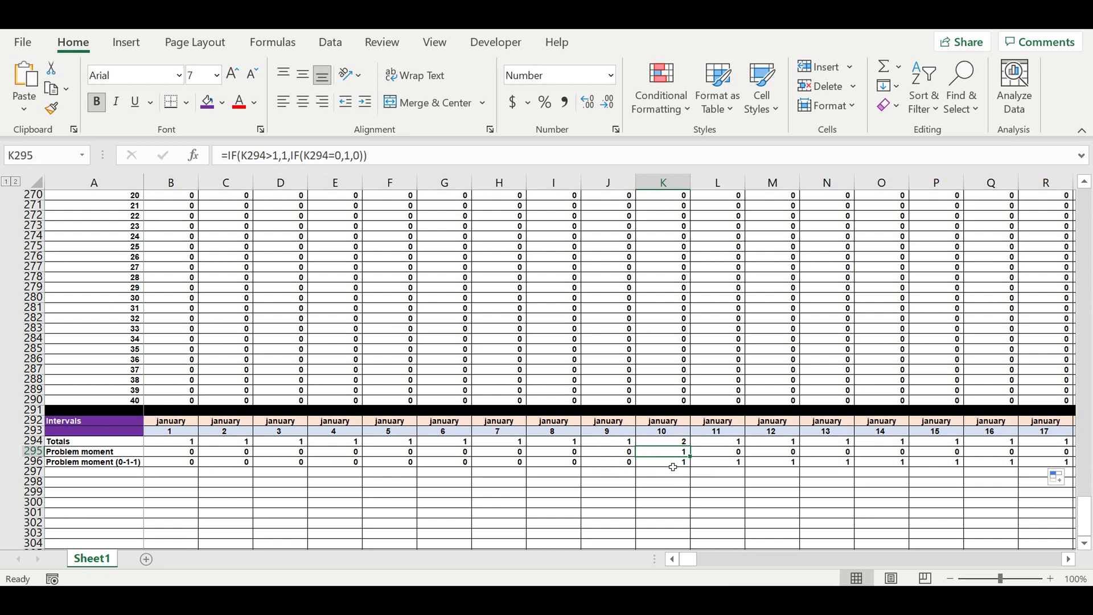
left_click(672, 460)
left_click(672, 451)
Label cell A297 "Problem moment (0-1-0)"
left_click(86, 473)
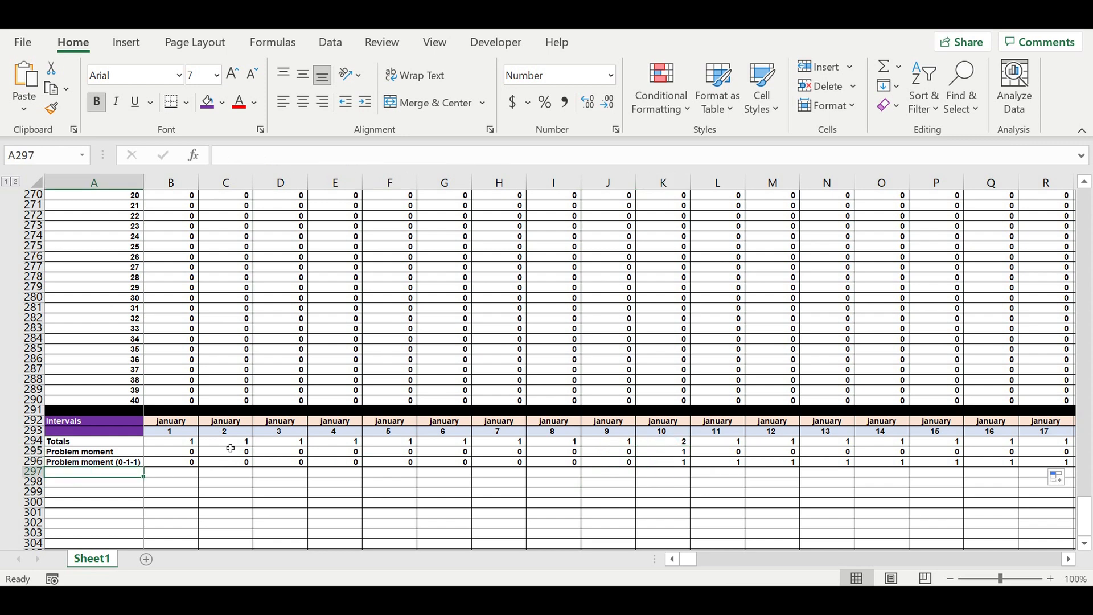
type("Problem mom")
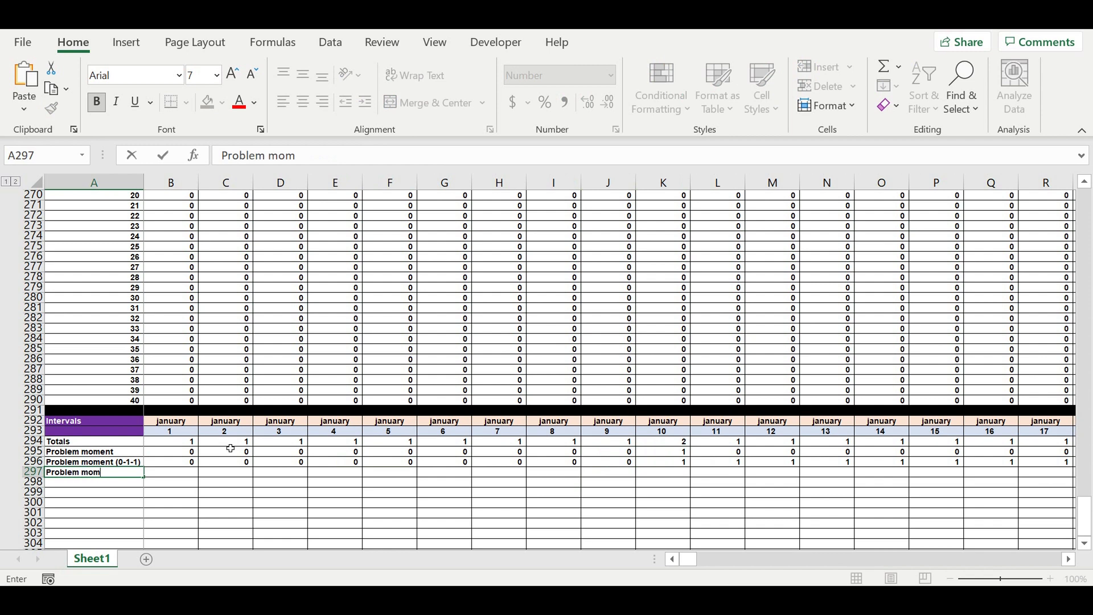
type("ent (0-1-0)")
key("Return")
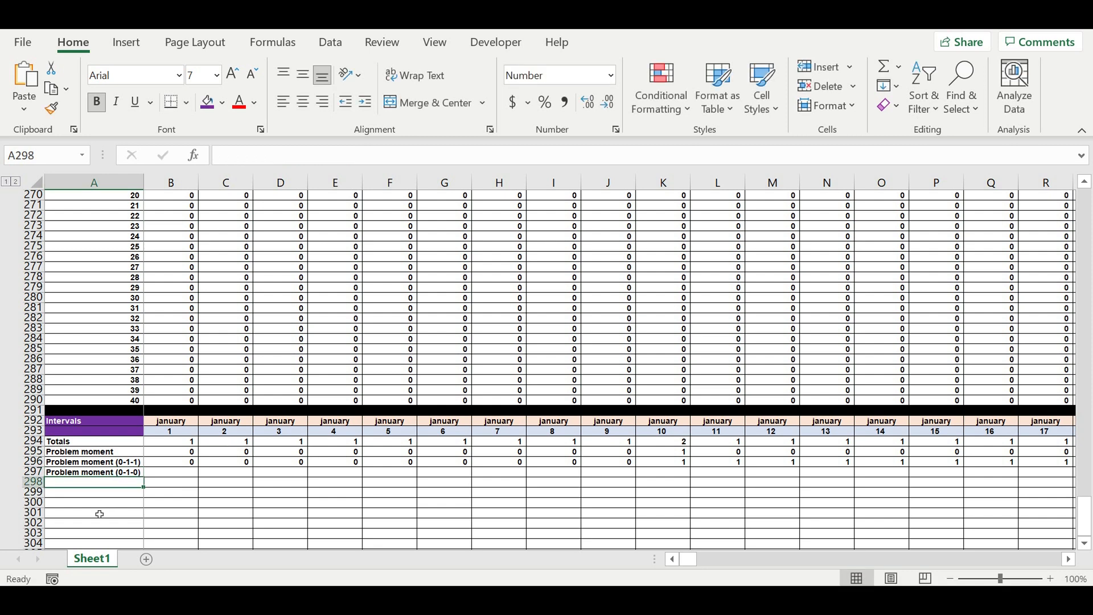
Link the January 1 cell B297 of the 0-1-0 row to the cell above with =B296
left_click(166, 474)
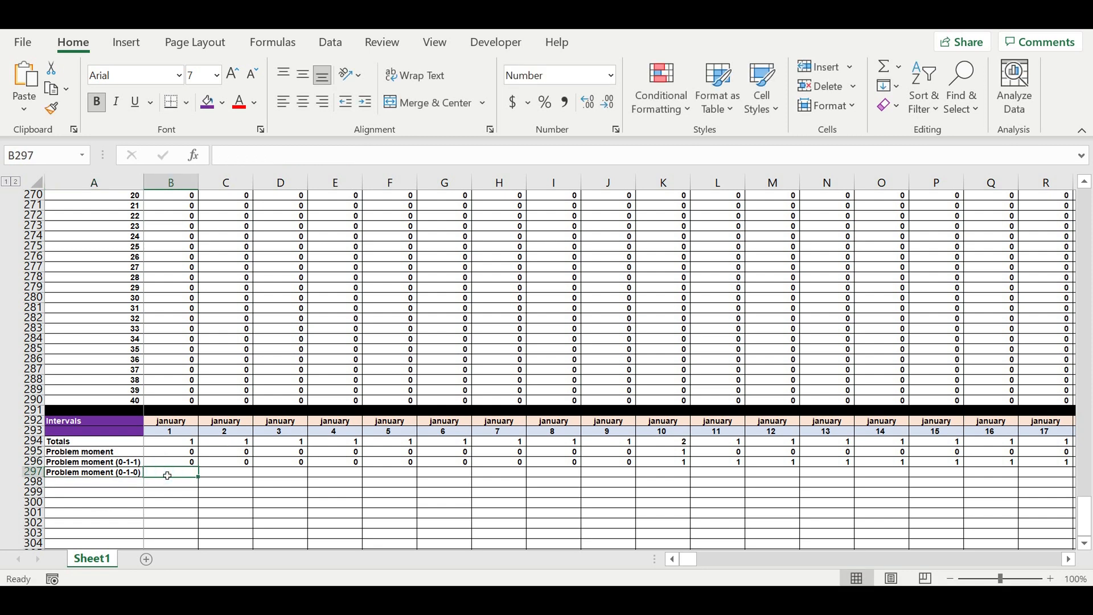
type("=")
left_click(160, 464)
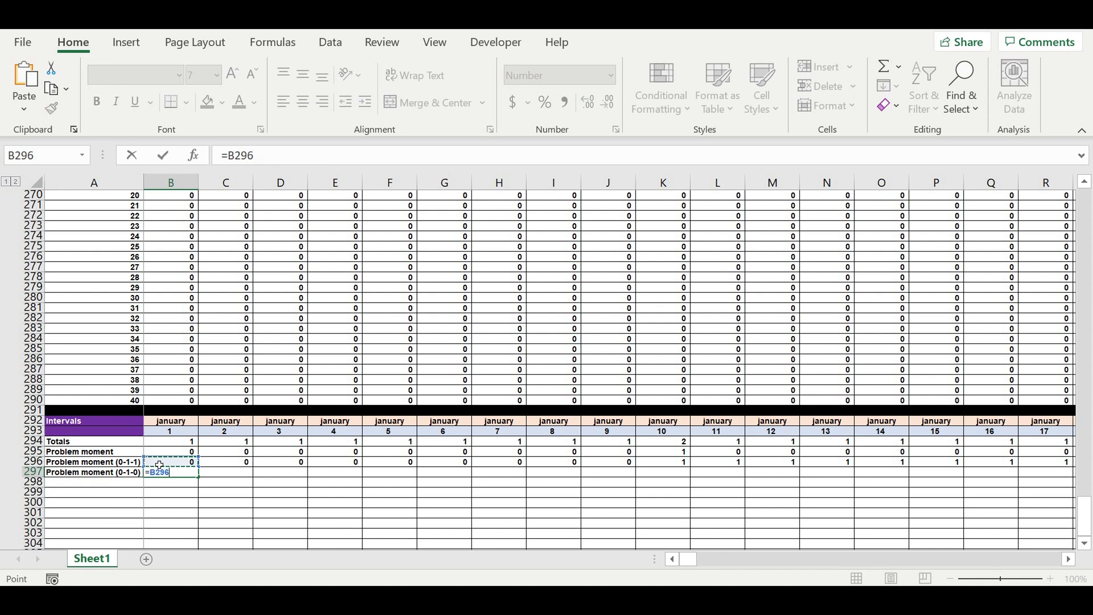
key("Return")
Enter =IF(AND(B296=0,C296=1),1,0) in the January 2 cell C297 of the Problem moment (0-1-0) row
left_click(215, 474)
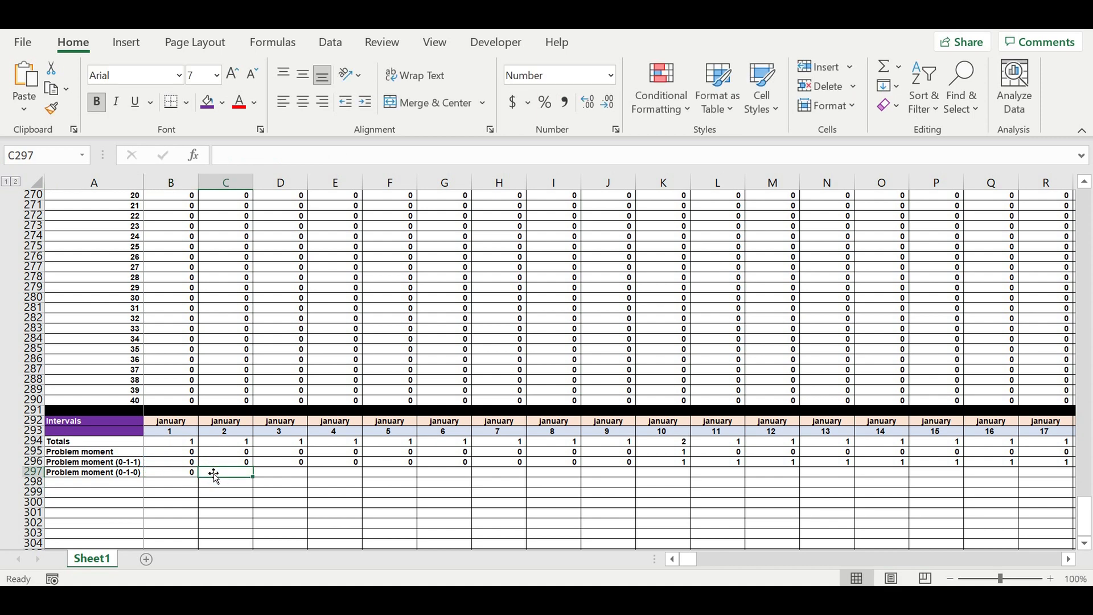
type("=if(and(")
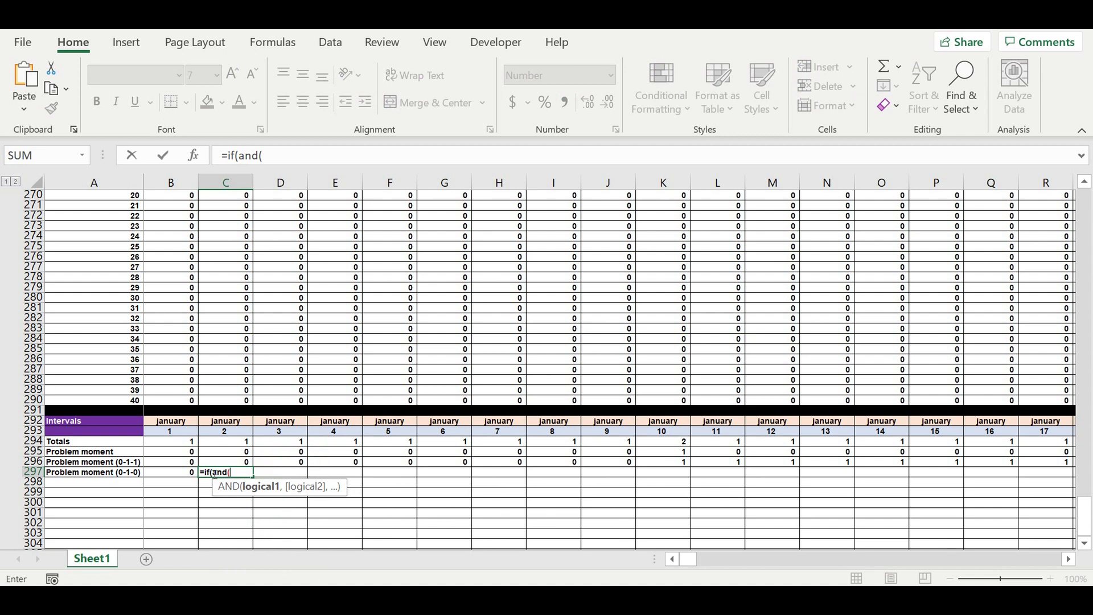
left_click(187, 464)
type("=0,")
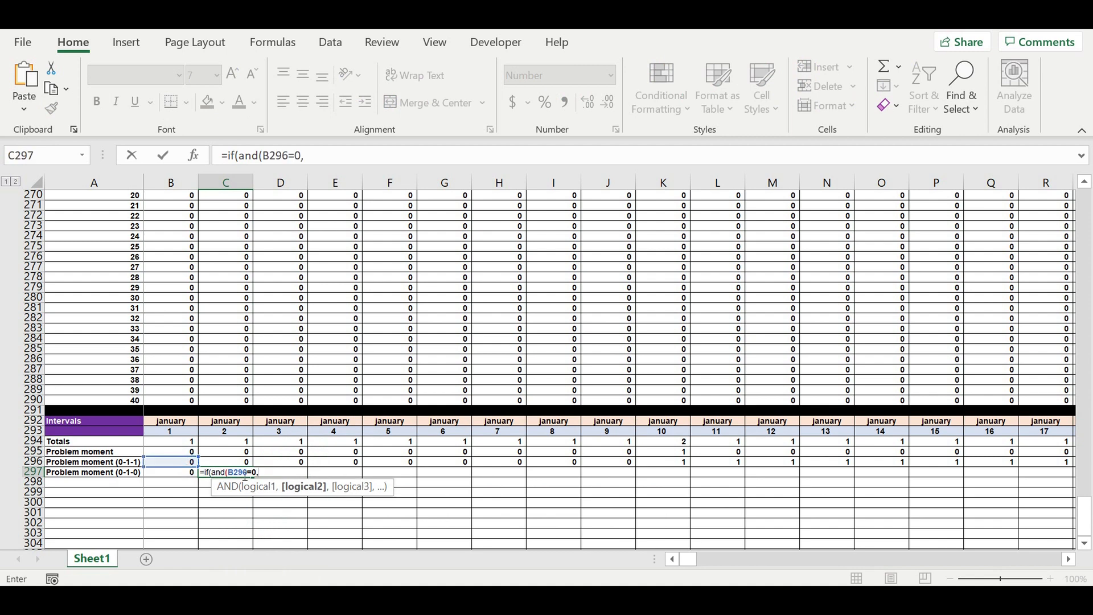
left_click(225, 463)
type("=")
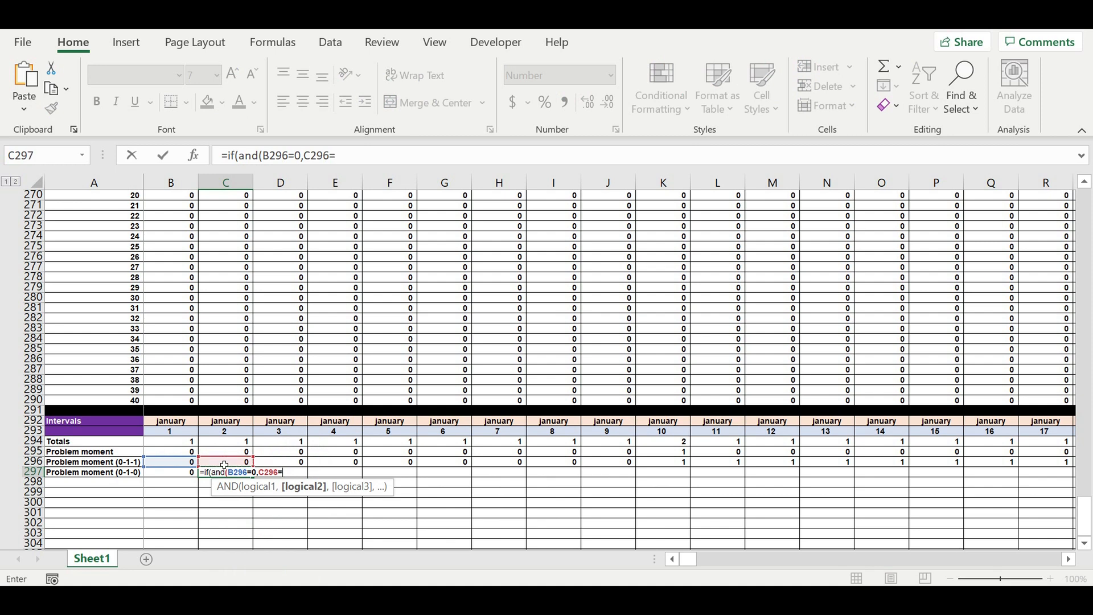
type("1),1")
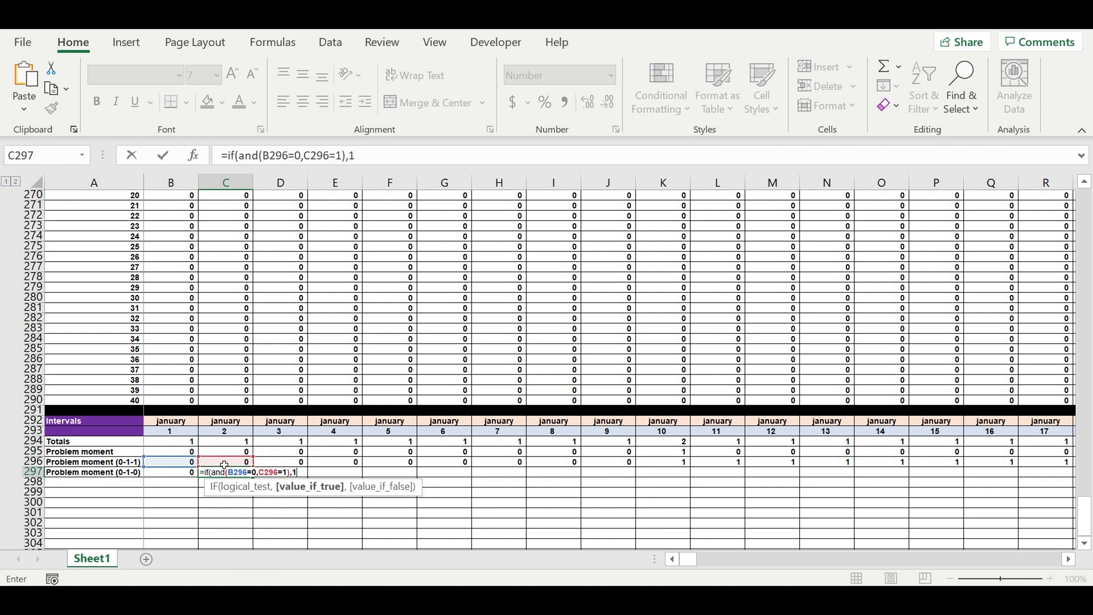
type(",0)")
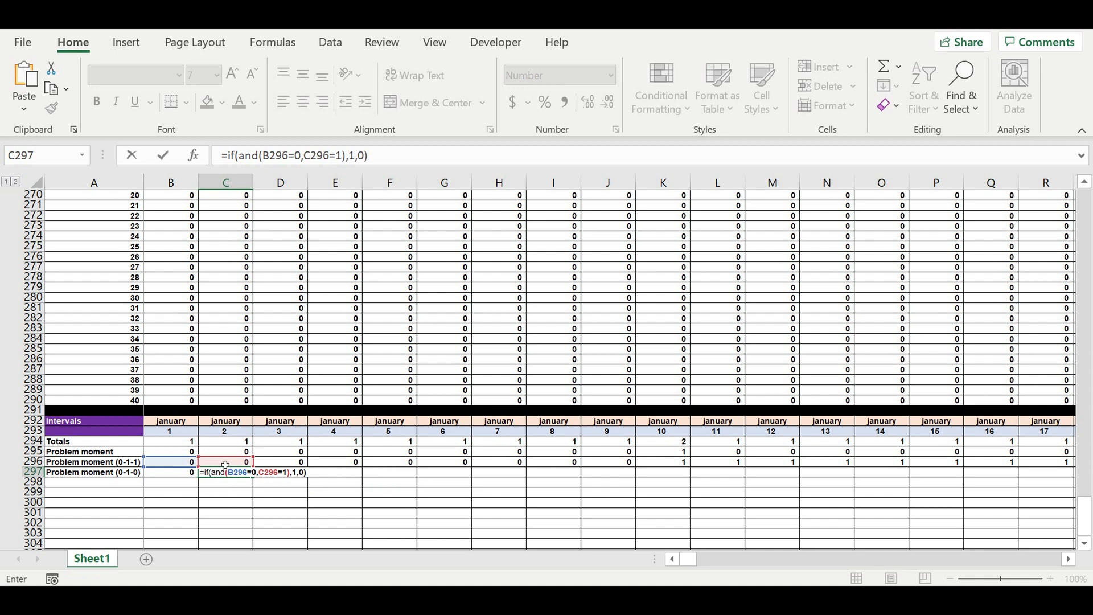
key("Return")
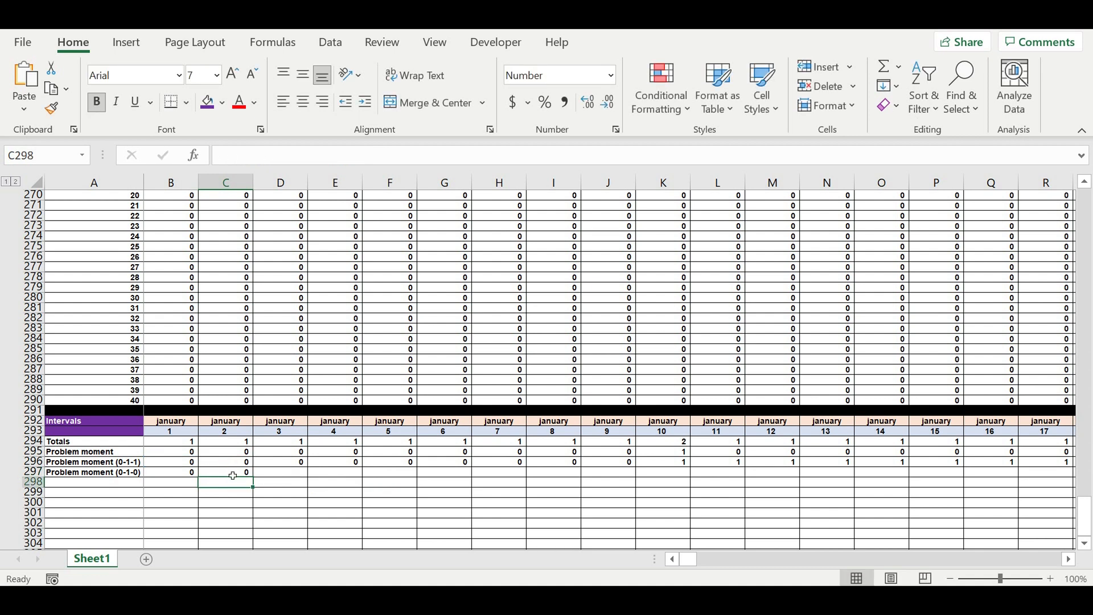
Fill the C297 formula across row 297 through the remaining days of the year
left_click(230, 472)
left_click_drag(256, 482, 899, 504)
left_click(785, 502)
left_click(660, 473)
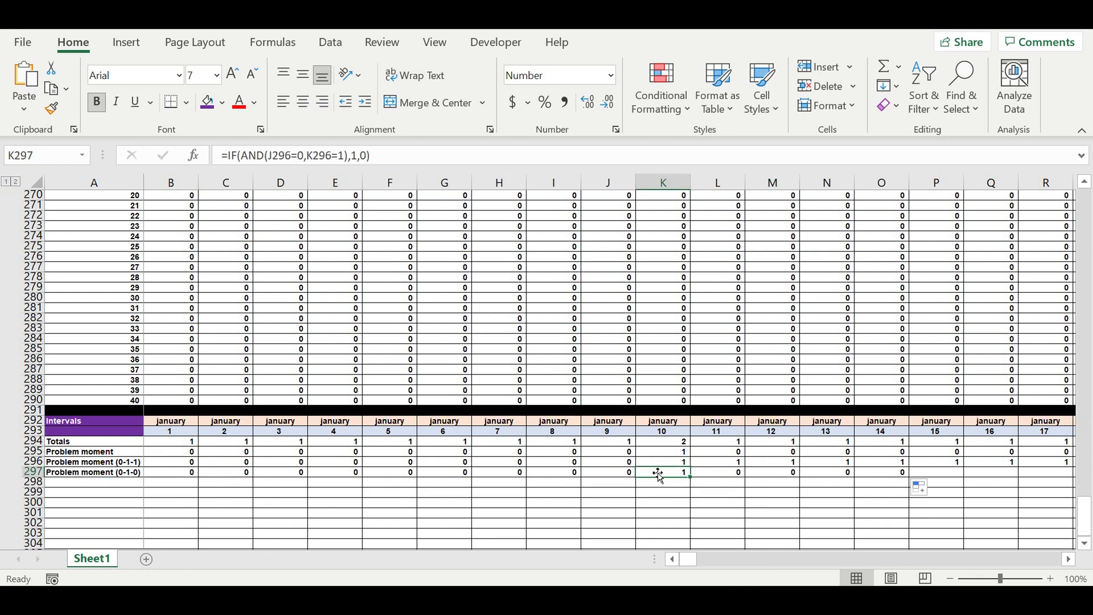
left_click(709, 491)
left_click(682, 476)
left_click_drag(697, 480, 947, 488)
left_click(809, 493)
left_click_drag(1053, 559, 317, 534)
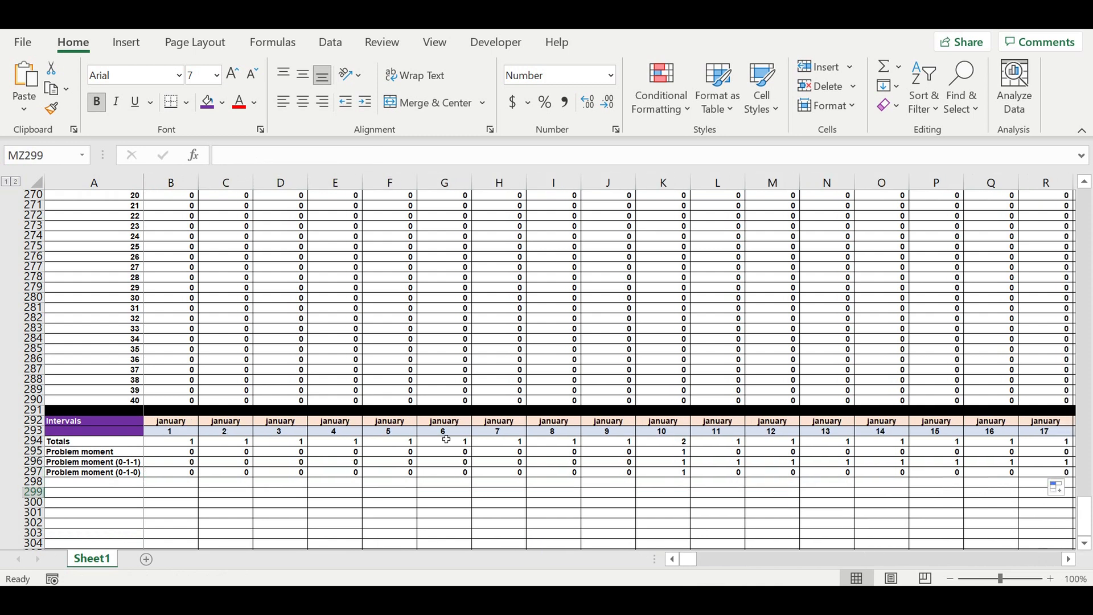
left_click(606, 523)
Label cell A298 "Problem date"
left_click(114, 481)
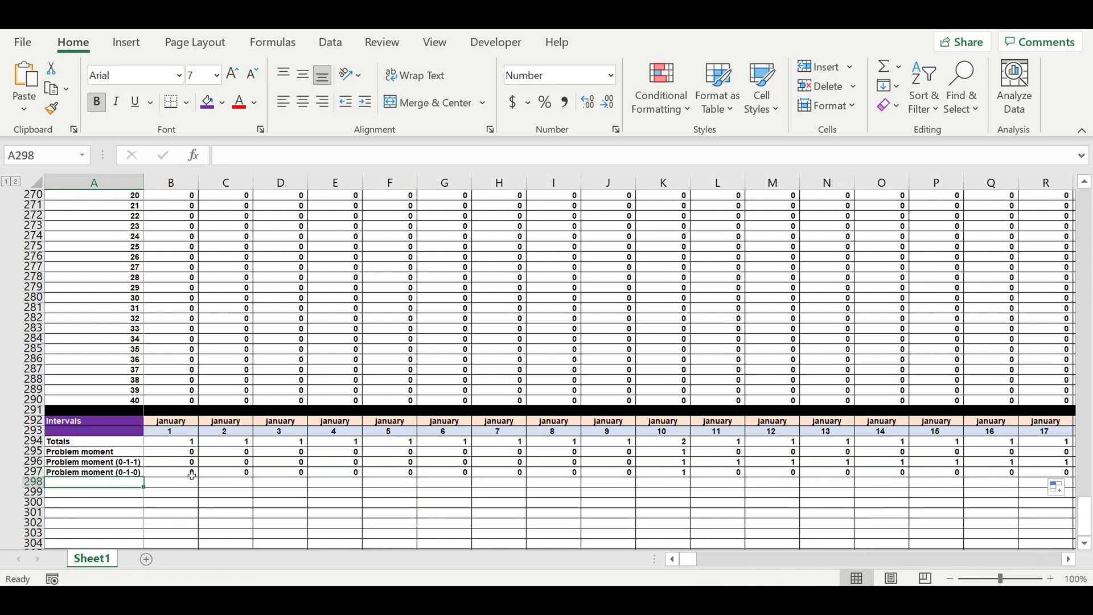
type("Probl")
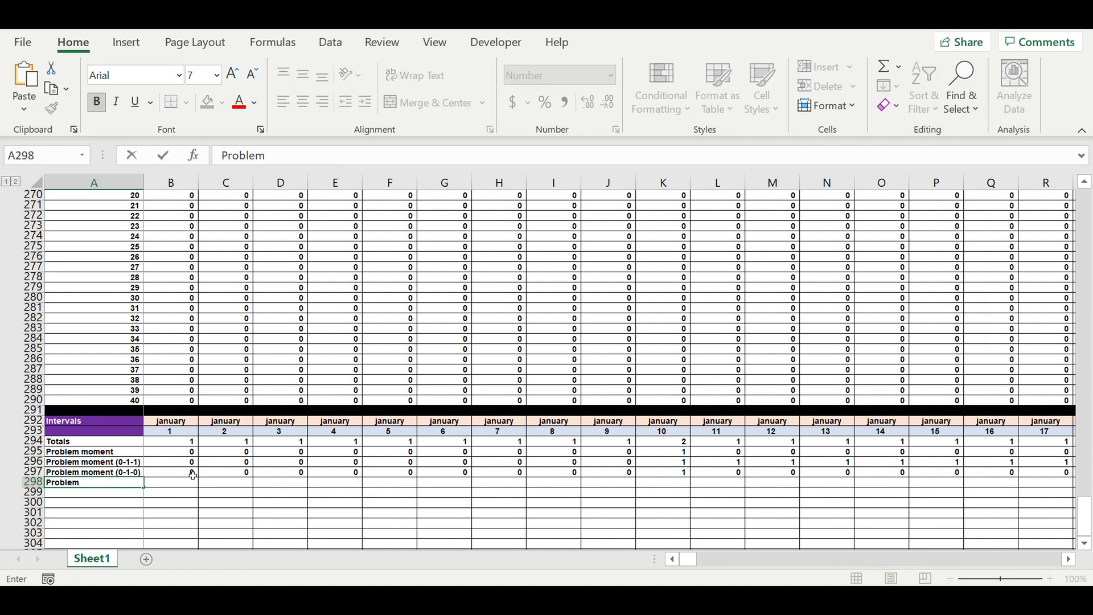
type("em dat")
key("Return")
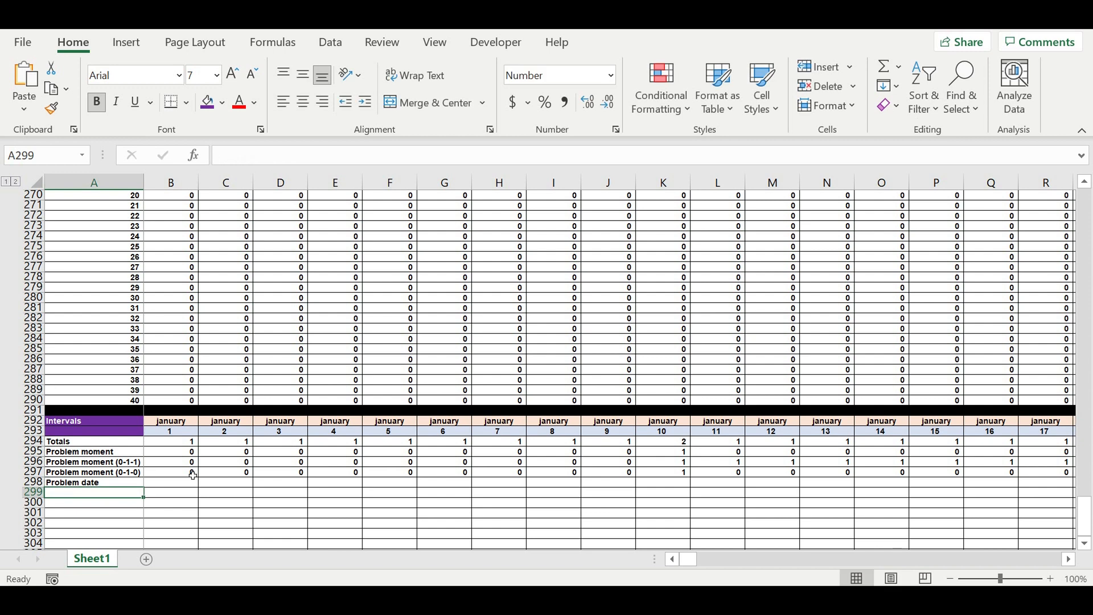
Enter a formula in B298 that multiplies the 0-1-0 flag by the day number, =B297*B293
left_click(165, 485)
type("=")
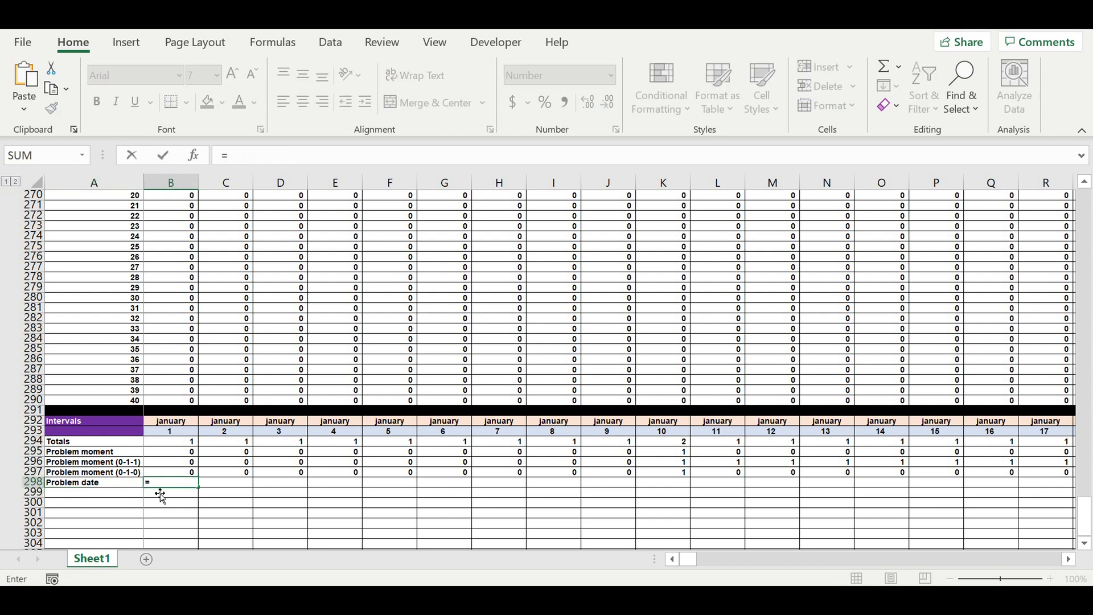
left_click(168, 475)
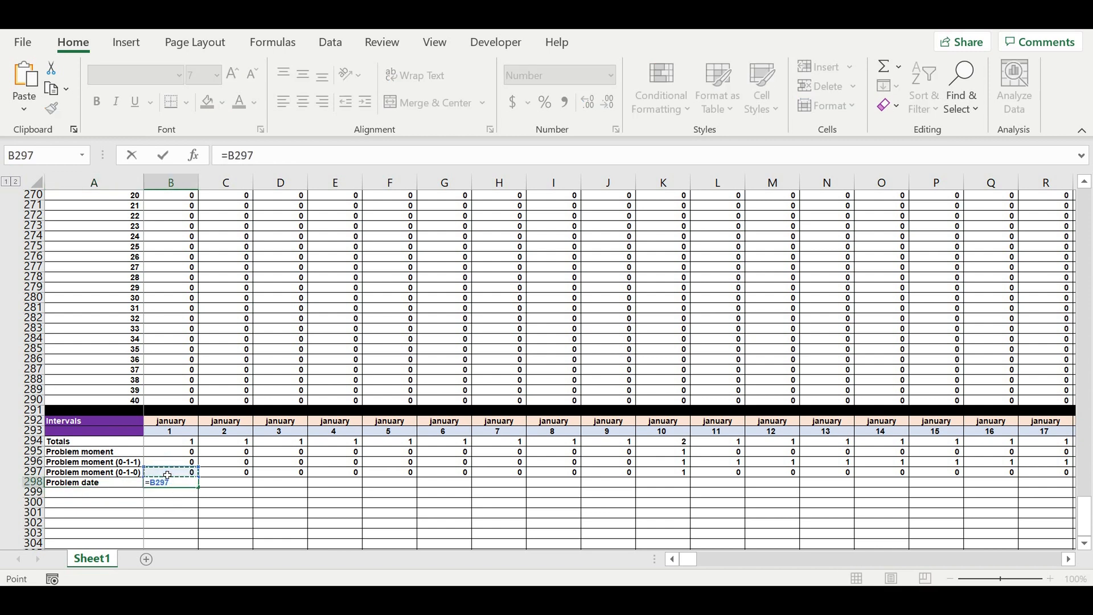
type("*")
left_click(173, 435)
key("Return")
Fill the B298 formula across the Problem date row through December 31
left_click(174, 485)
left_click_drag(203, 491, 911, 532)
left_click(721, 504)
left_click(658, 483)
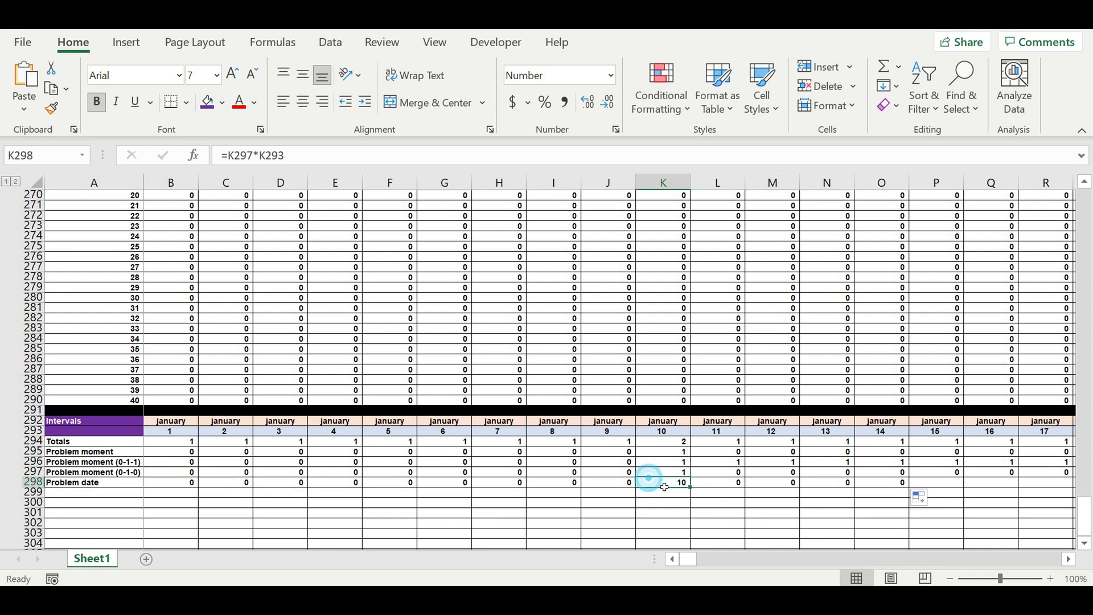
left_click_drag(695, 491, 963, 485)
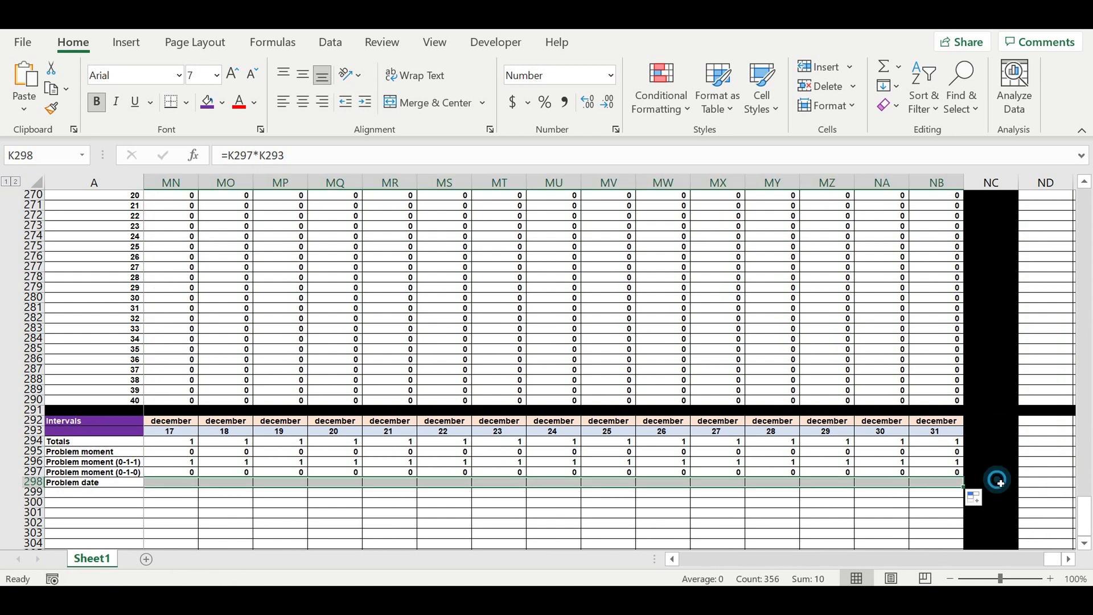
Color cell NC298 at the end of the Problem date row yellow and total the row in it with =SUM(B298:NB298)
left_click(993, 483)
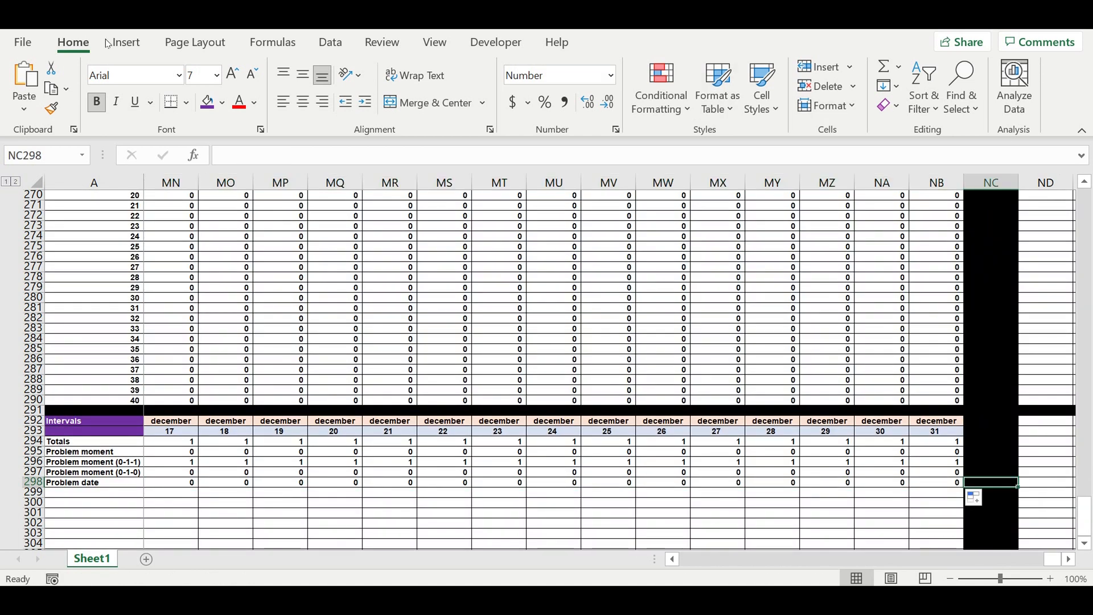
left_click(221, 106)
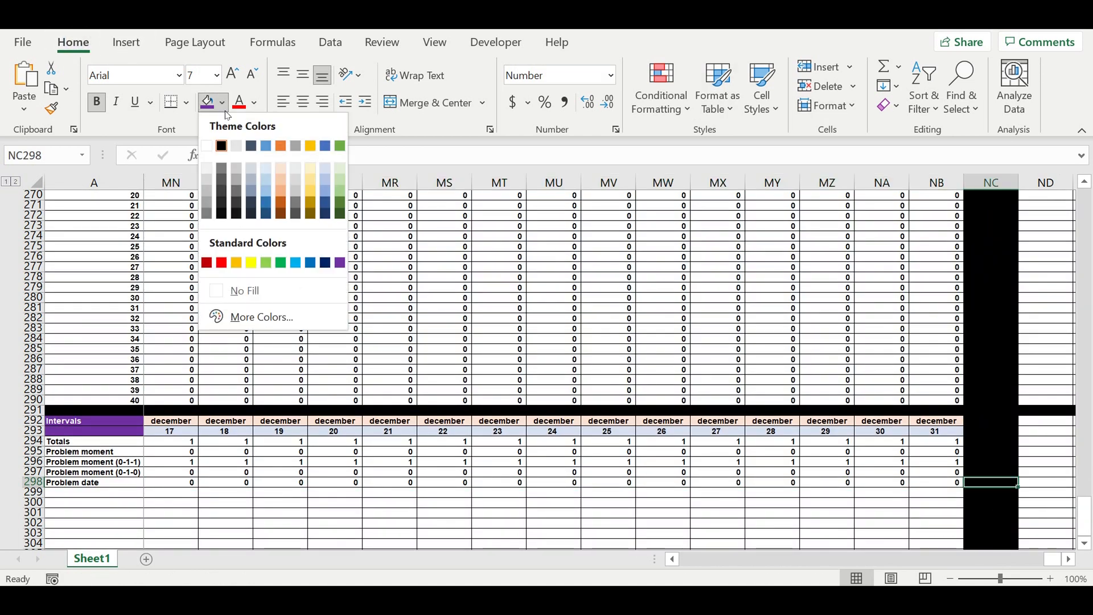
left_click(251, 263)
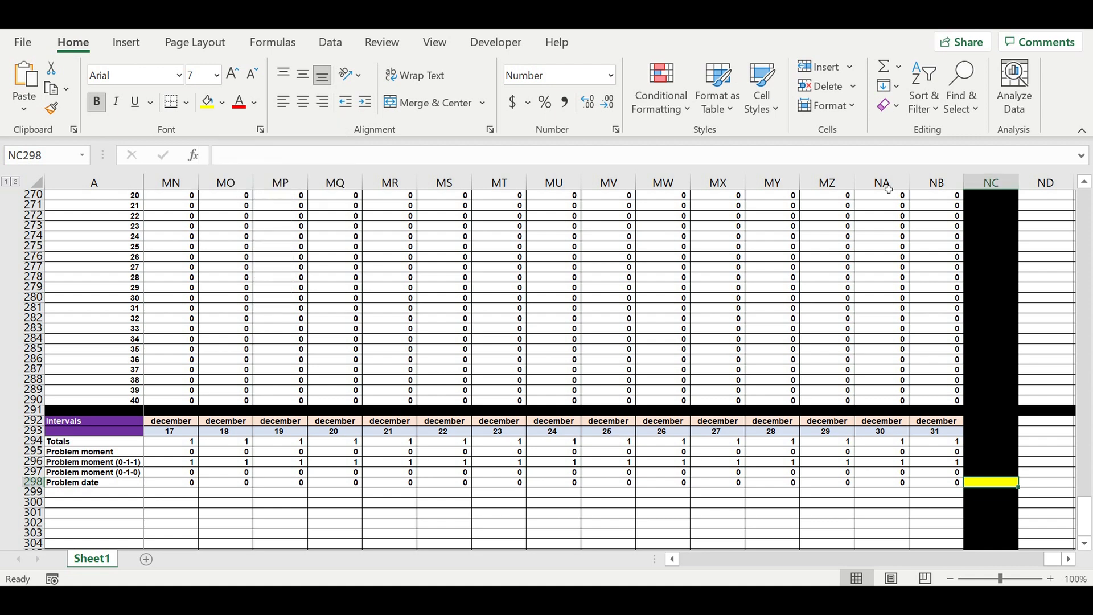
left_click(886, 67)
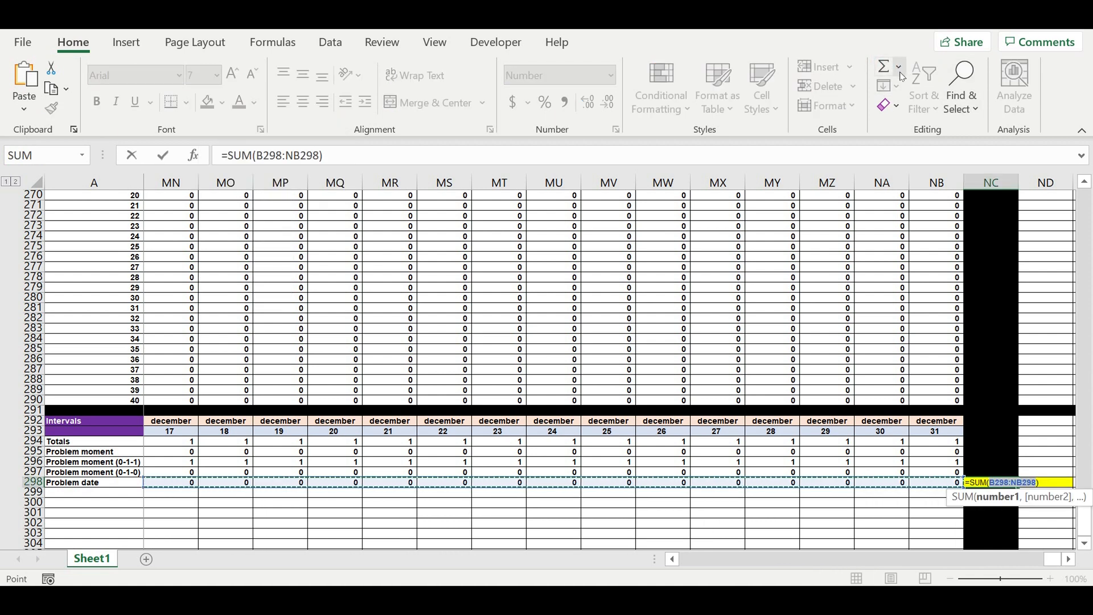
key("Return")
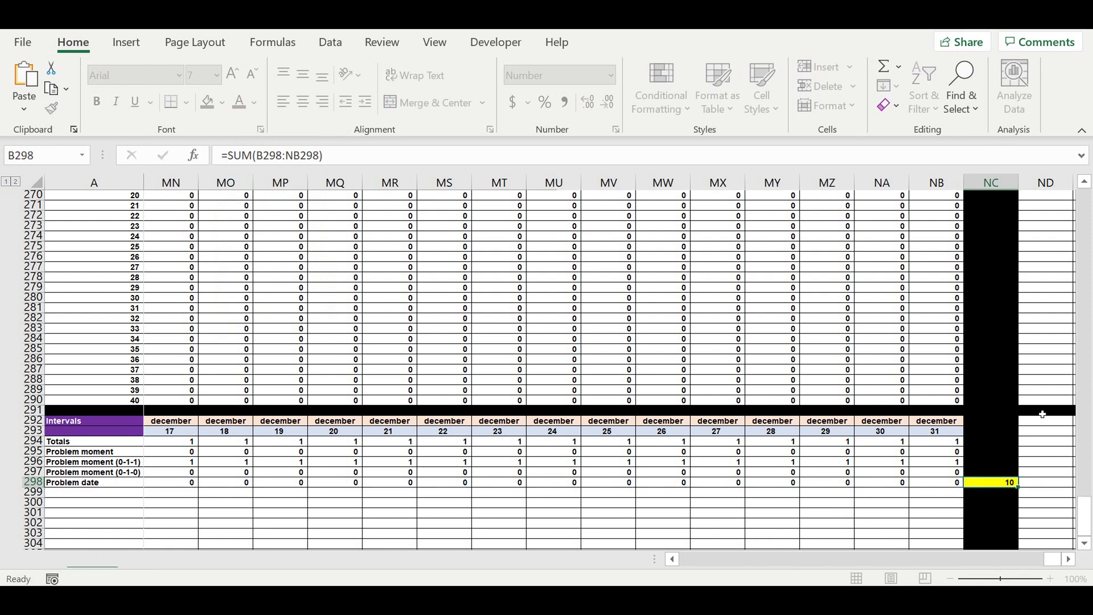
left_click(989, 485)
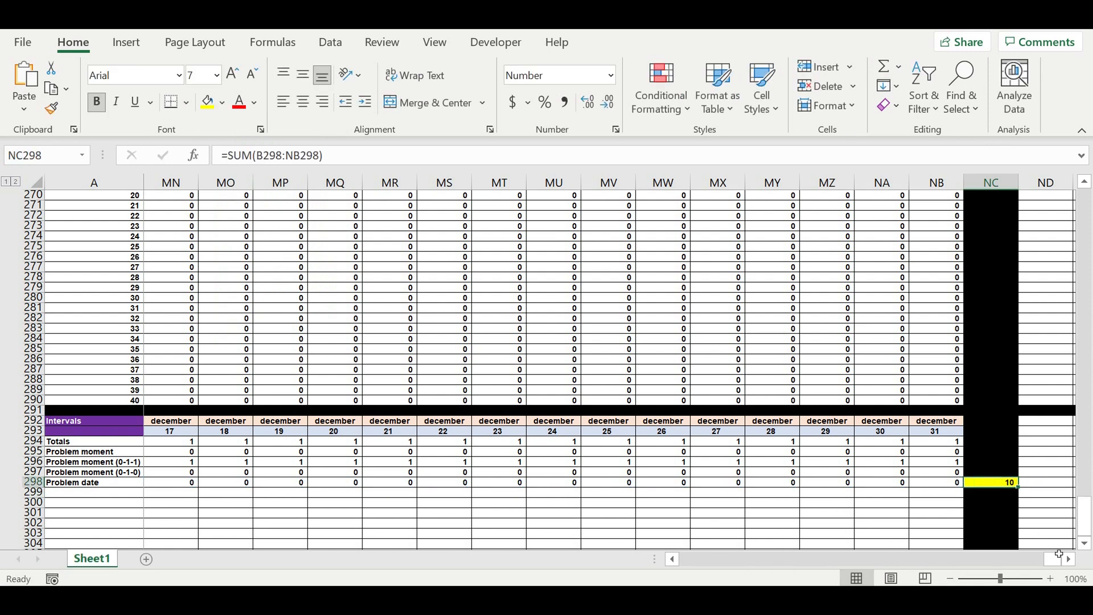
Review the FROM/TO interval table and the interval blocks below it, down to the Problem date row
left_click_drag(1053, 558, 345, 348)
scroll(328, 316, "up", 11)
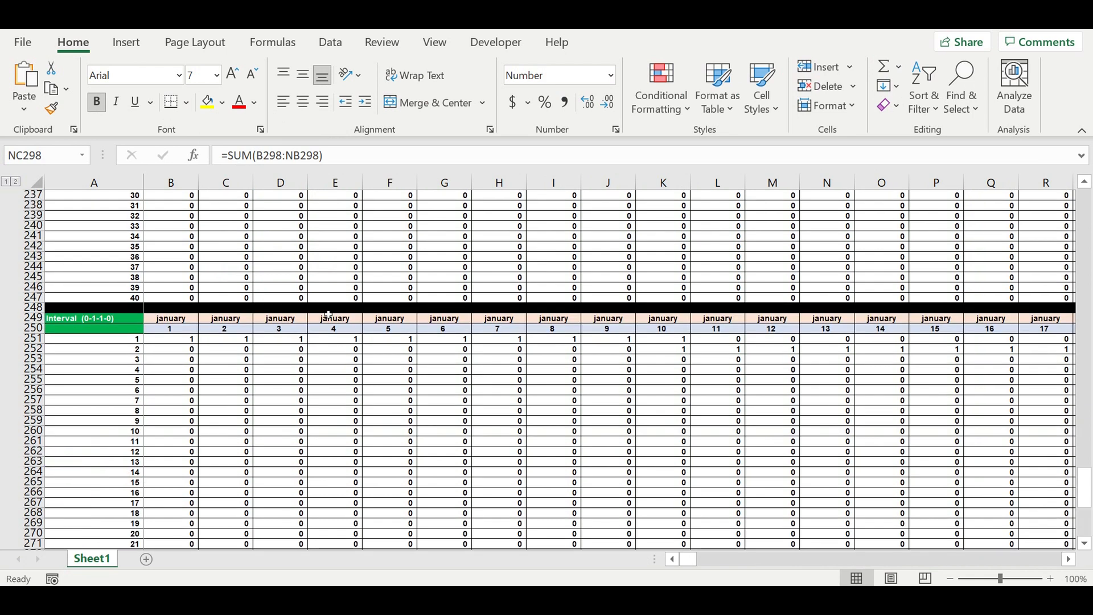
scroll(330, 318, "up", 20)
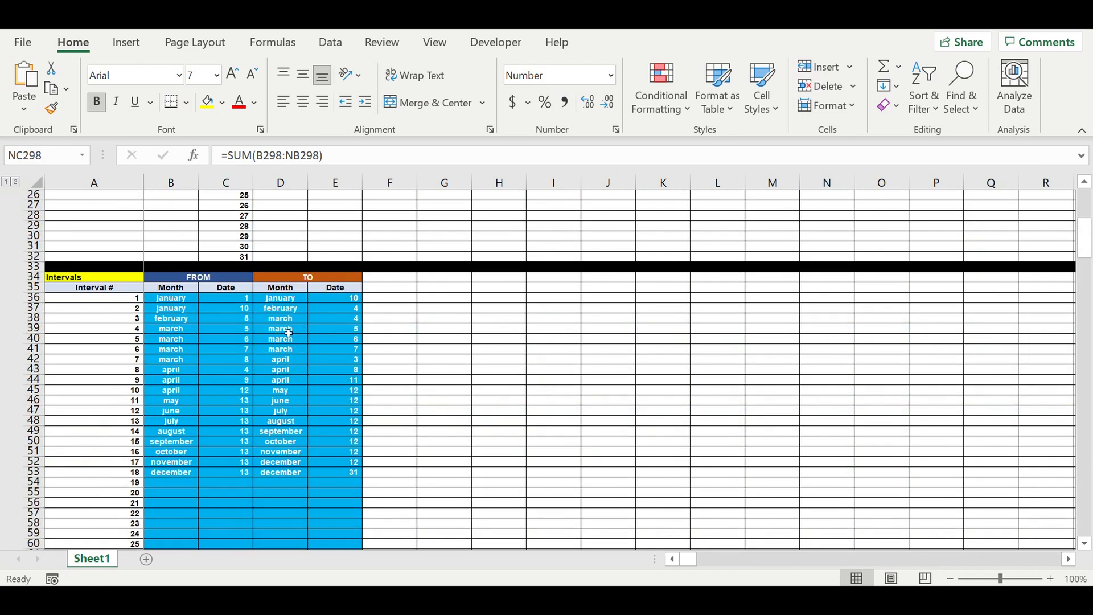
scroll(286, 332, "down", 3)
scroll(286, 332, "up", 4)
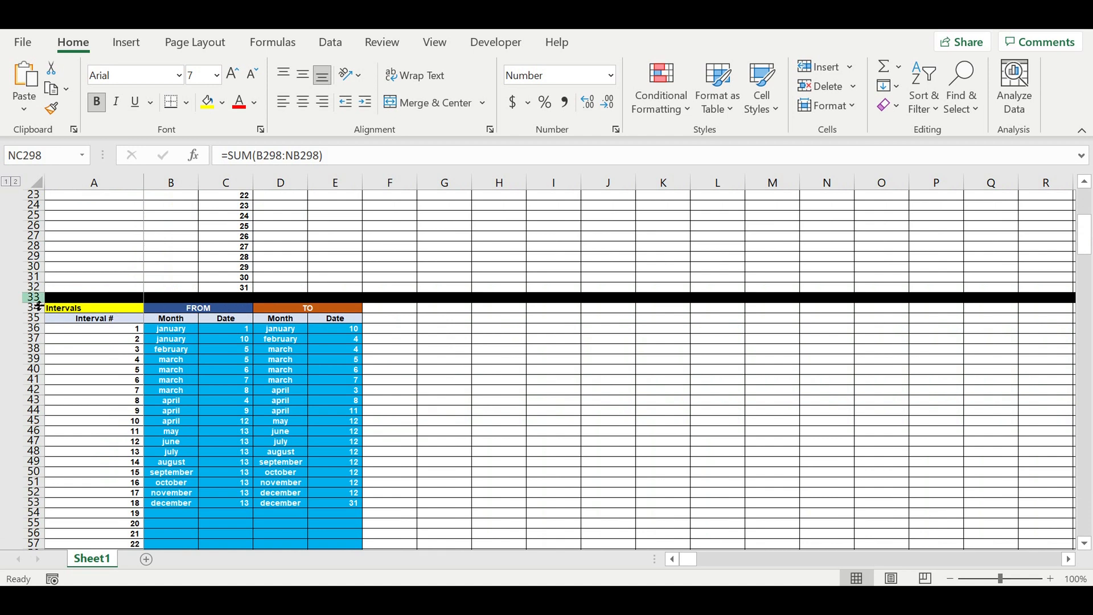
scroll(277, 386, "down", 20)
scroll(277, 386, "down", 5)
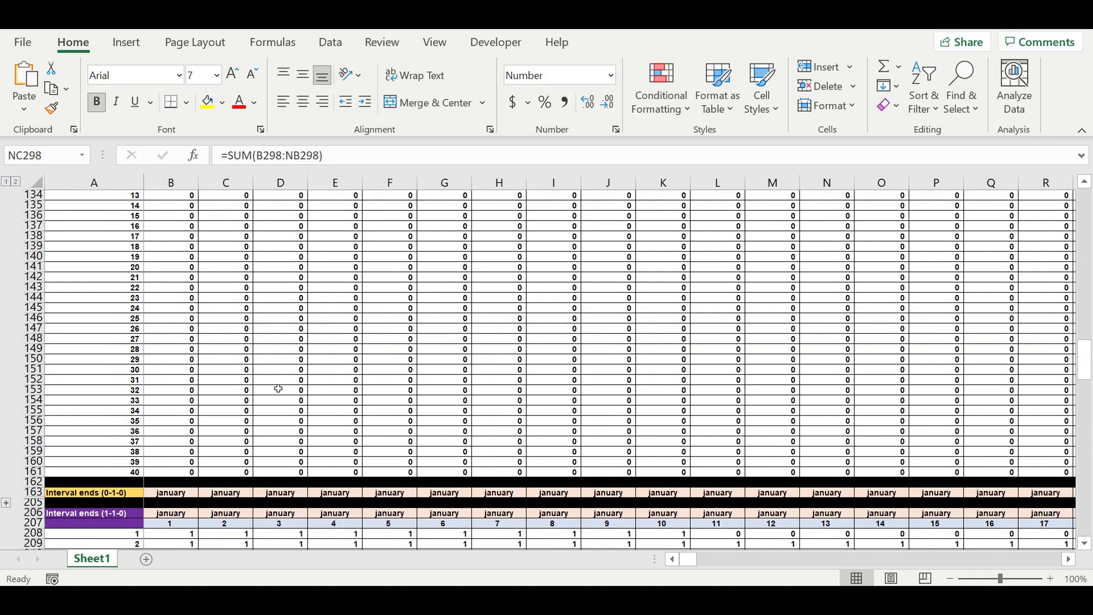
scroll(278, 388, "down", 20)
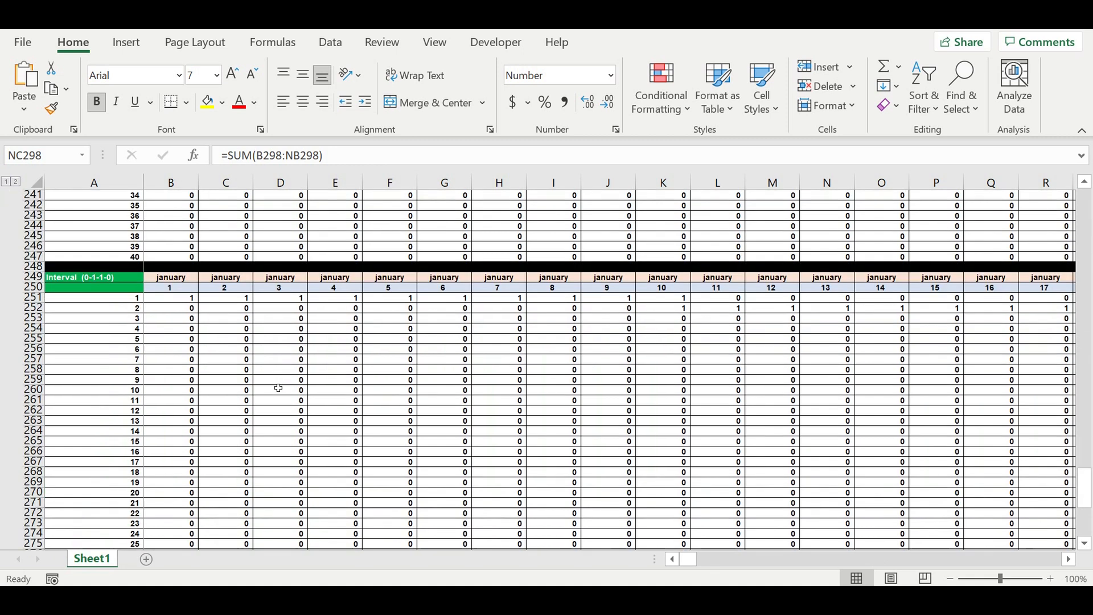
scroll(278, 389, "down", 18)
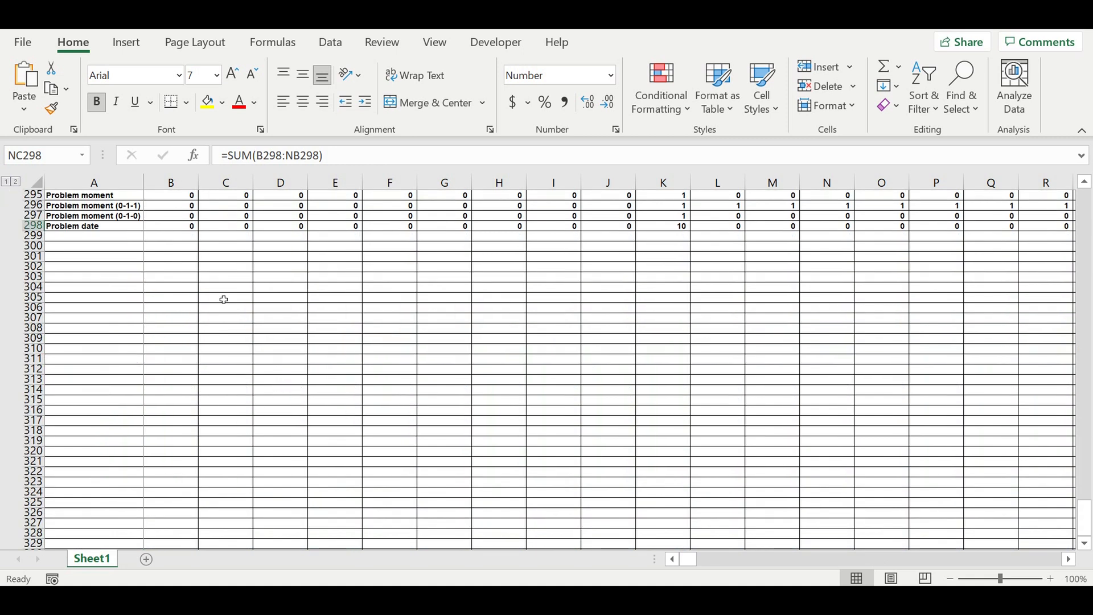
scroll(253, 308, "up", 3)
scroll(643, 378, "up", 1)
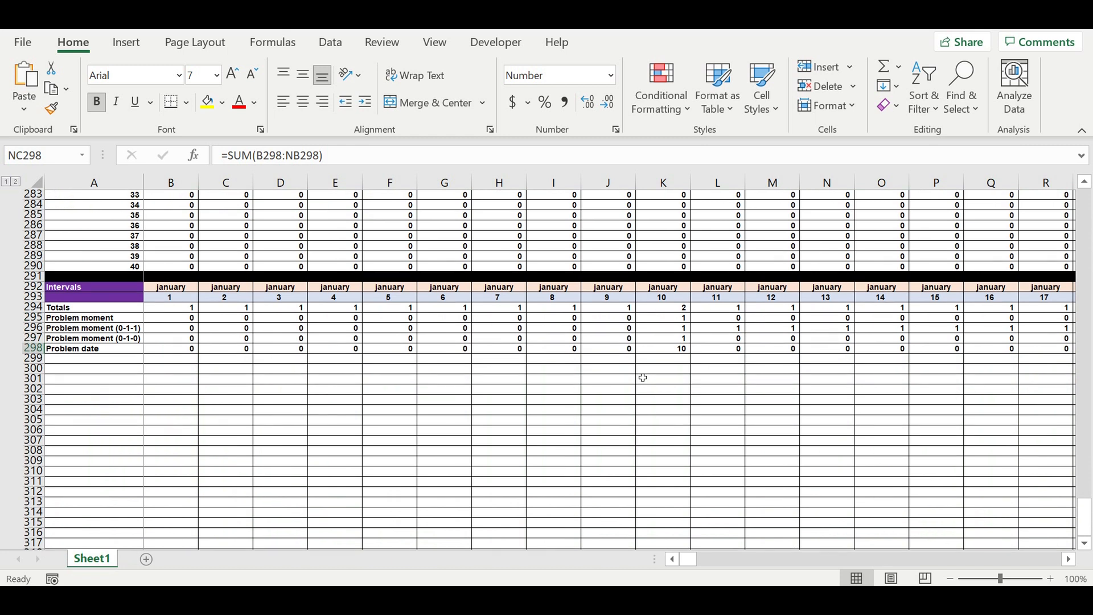
Enter a formula in B299 that returns the month name when the 0-1-0 flag is 1, =IF(B297=1,B292,"")
left_click(182, 368)
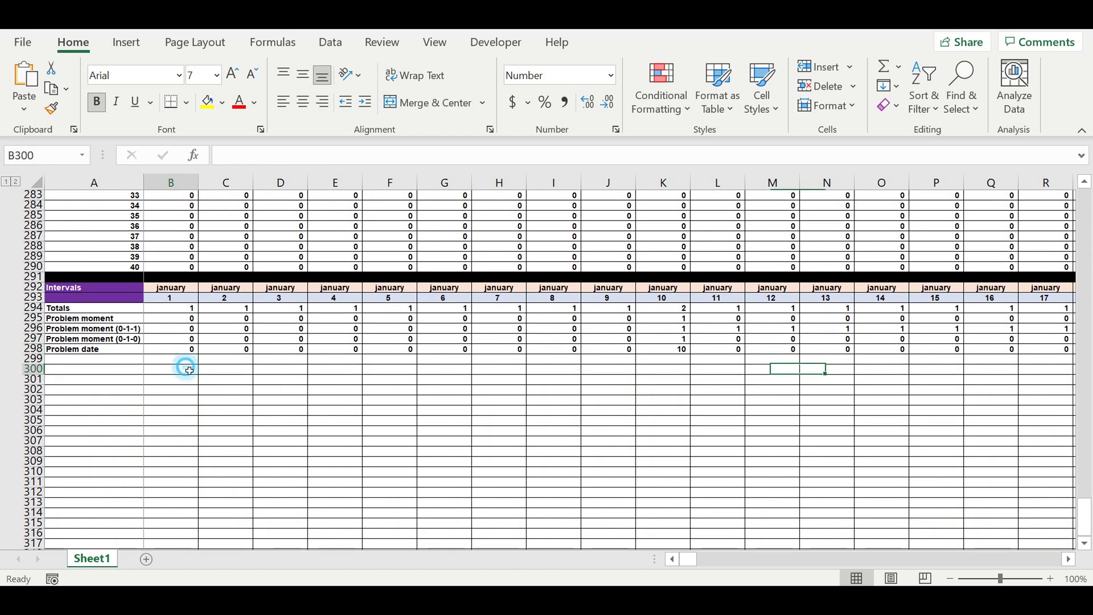
left_click(188, 359)
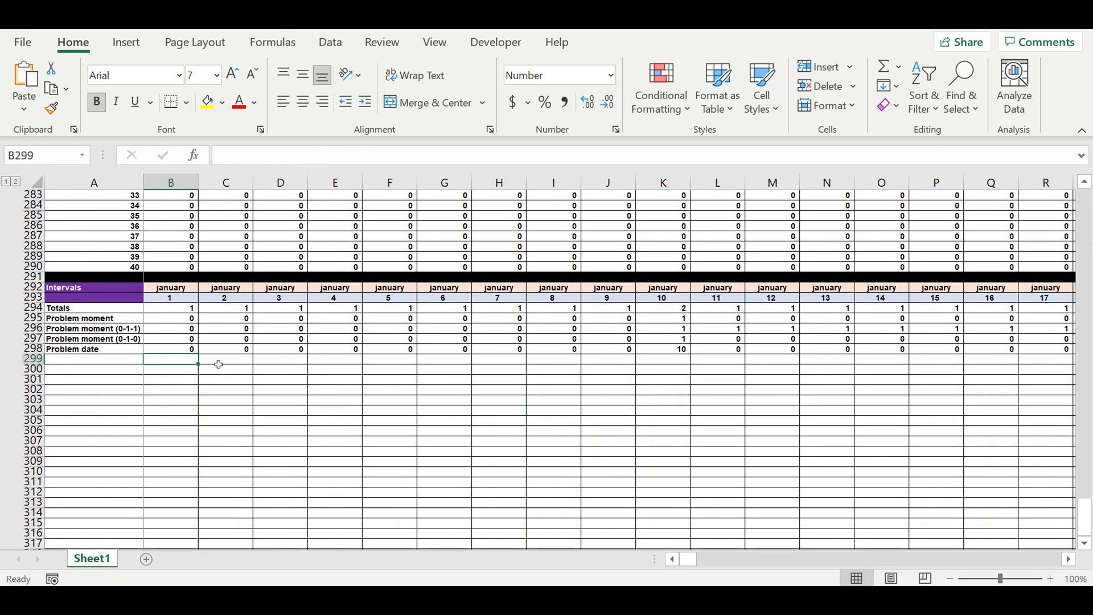
type("=")
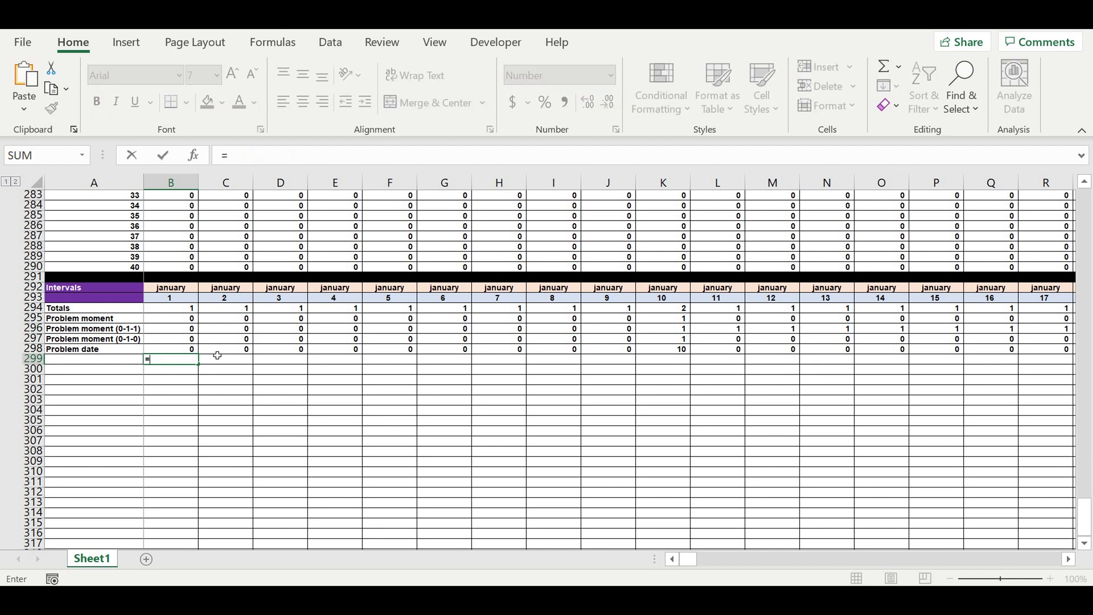
type("if")
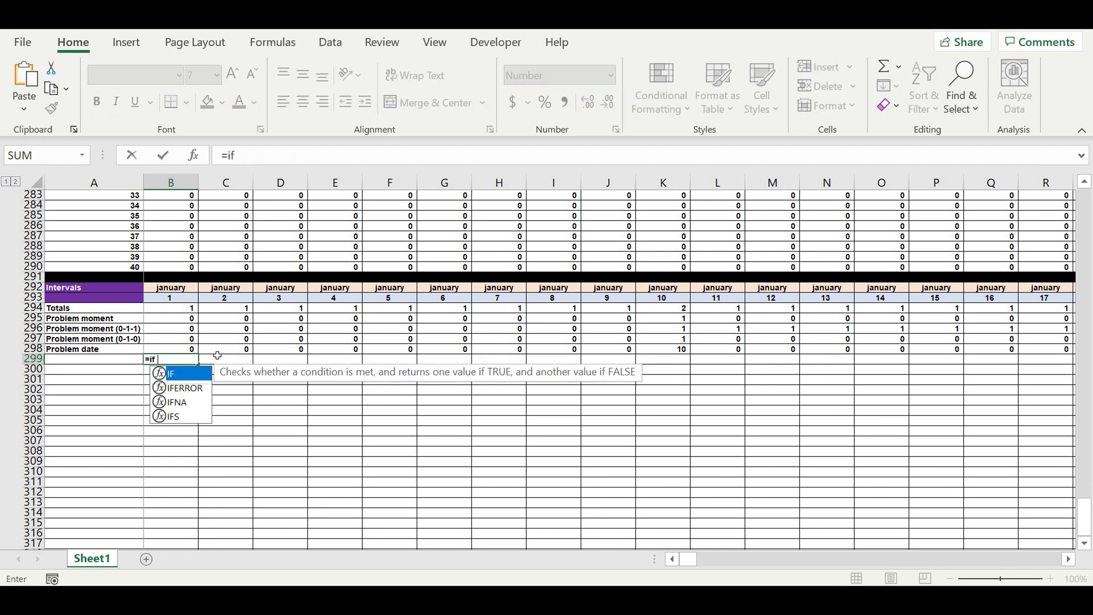
type("(")
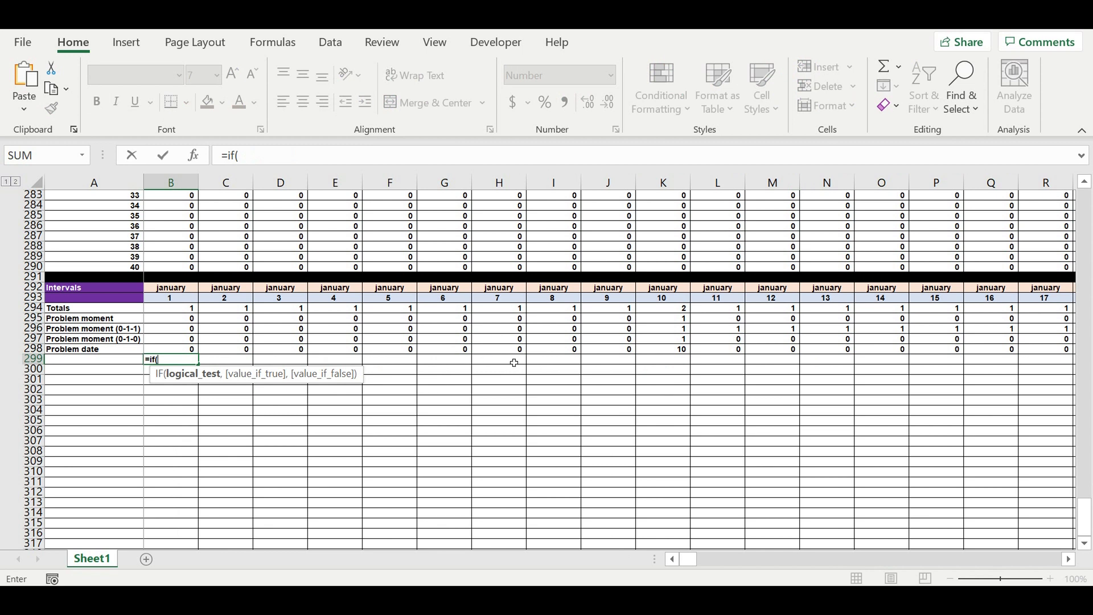
left_click(170, 339)
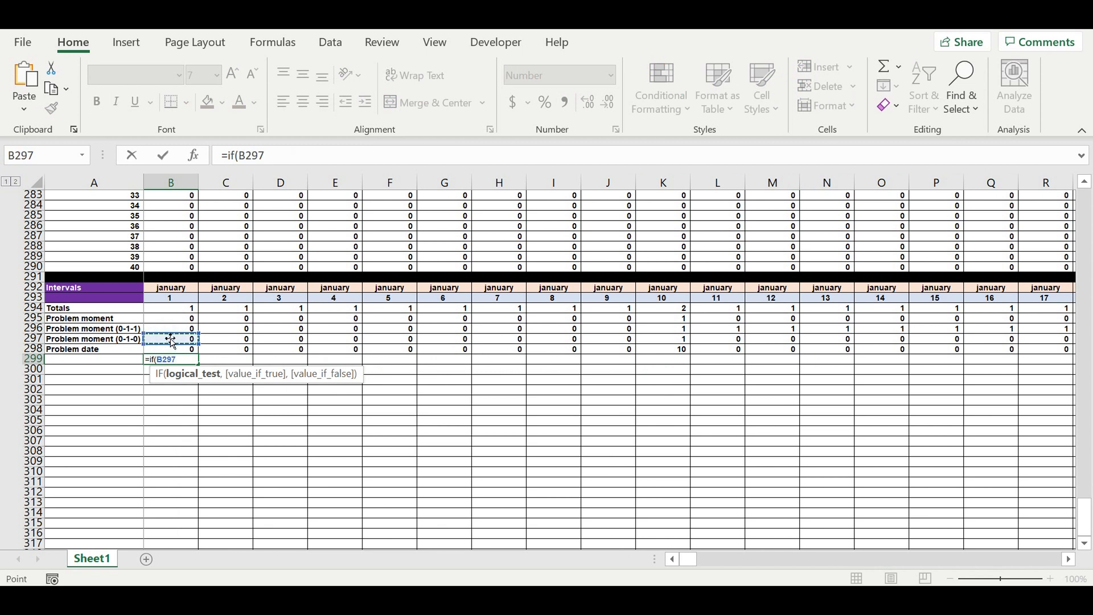
type("=1,")
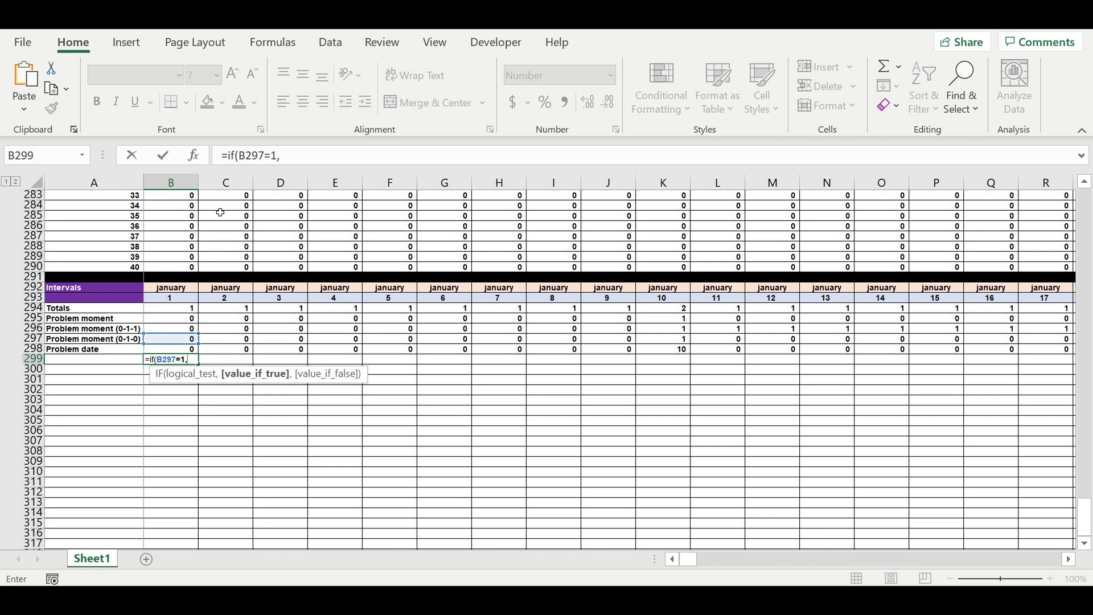
left_click(171, 288)
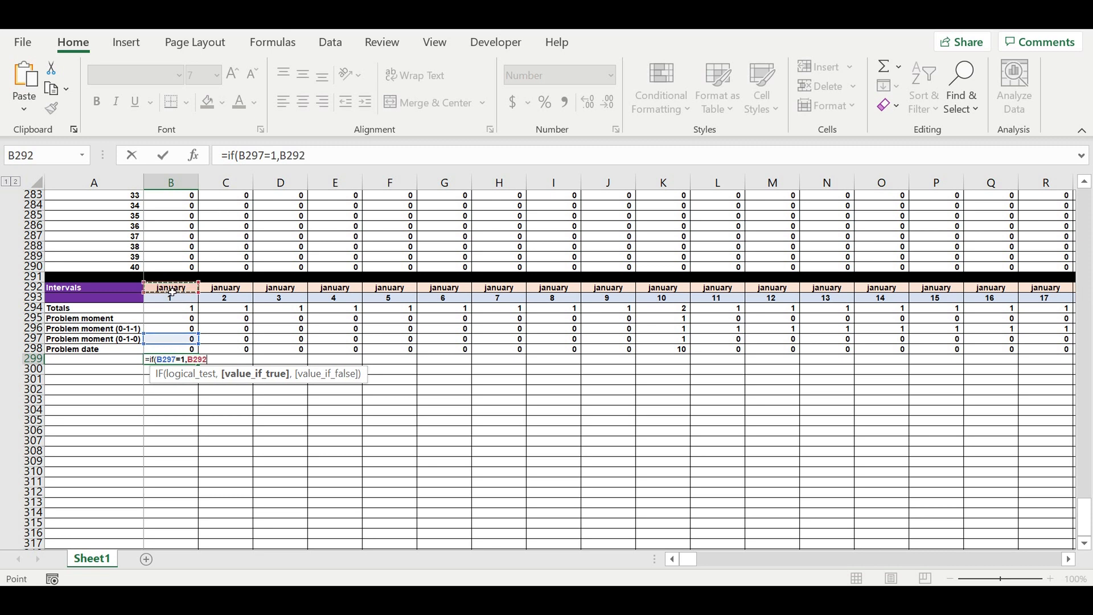
type(",")
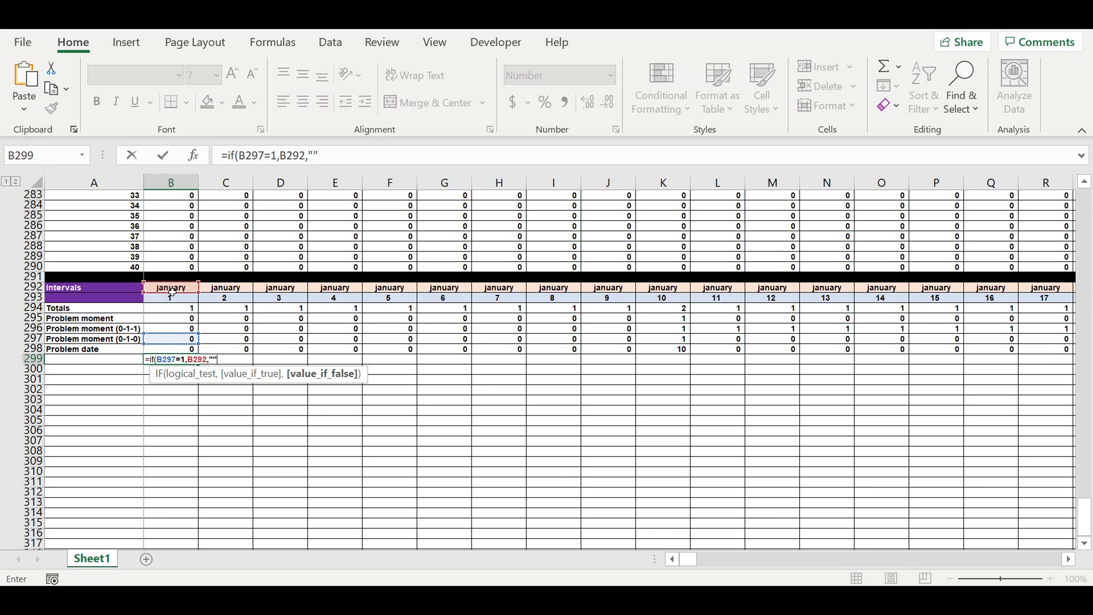
type("\"\")")
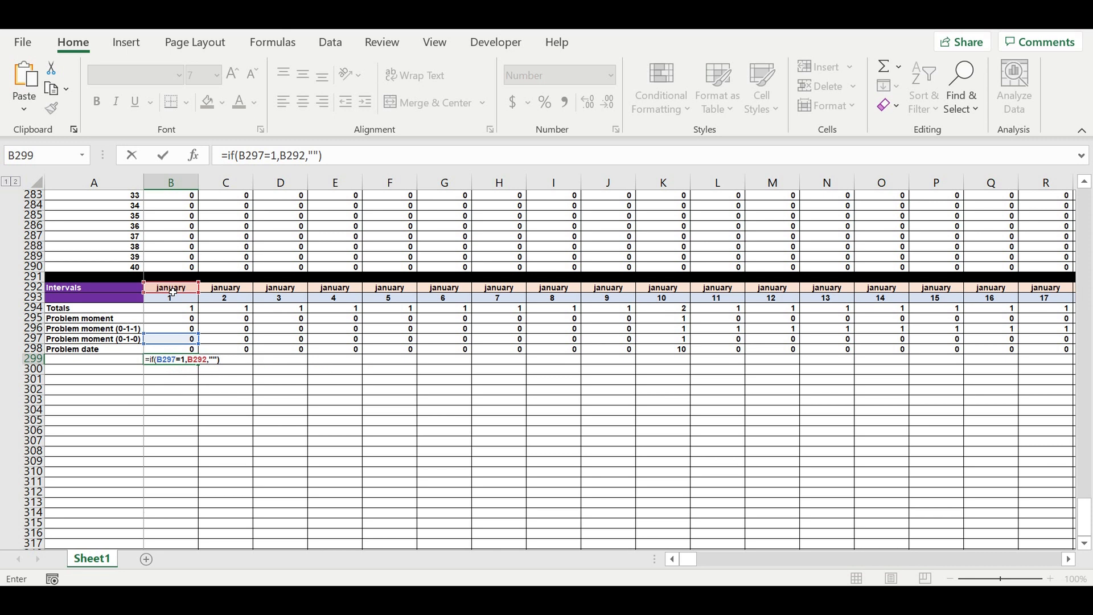
key("Return")
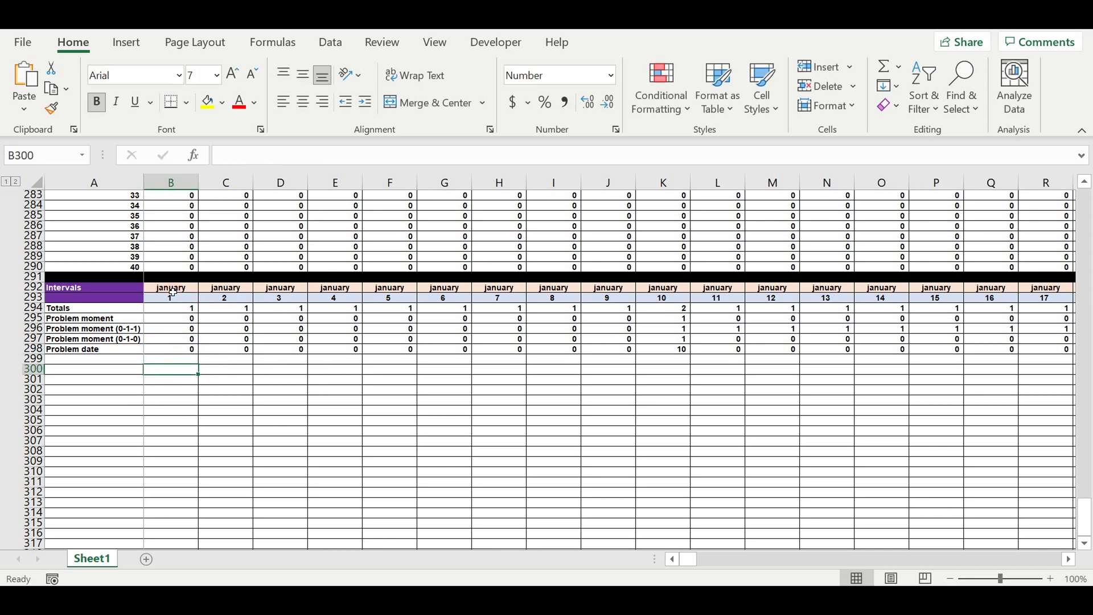
Fill the B299 formula across to N299 and center the contents of K299
left_click(174, 359)
left_click_drag(200, 367, 854, 405)
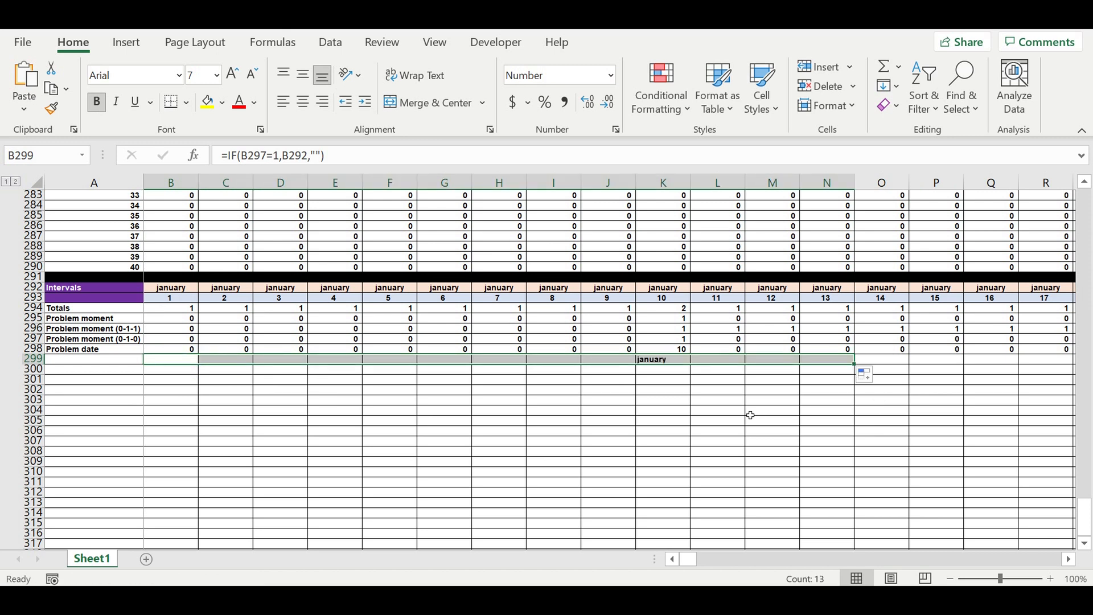
left_click(750, 412)
left_click(657, 358)
left_click(303, 102)
Label the new row in A299 as Problem month
left_click(65, 360)
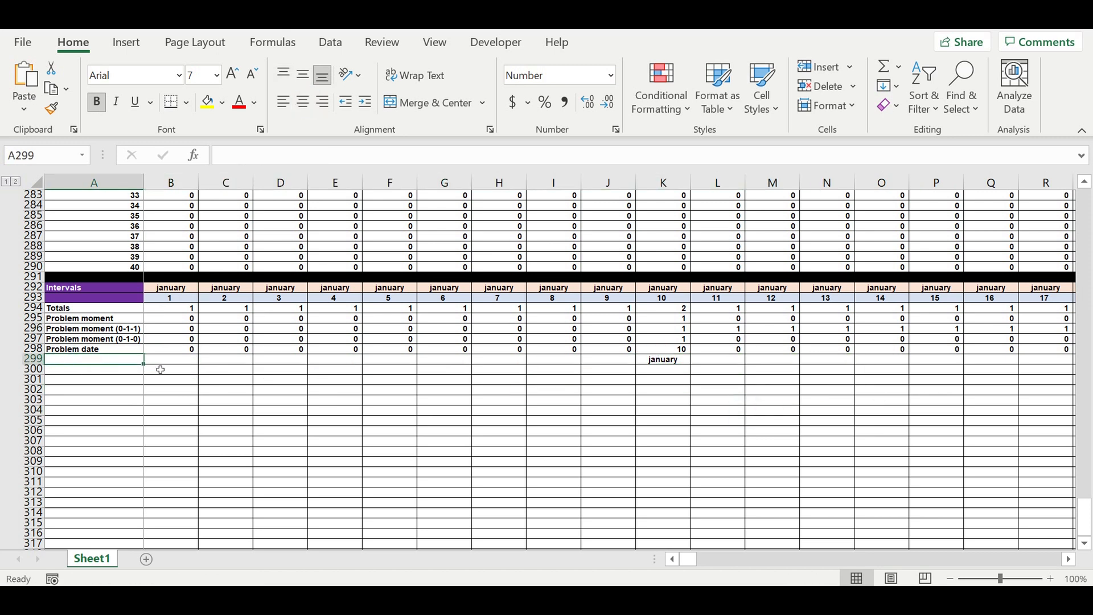
type("Problem mont")
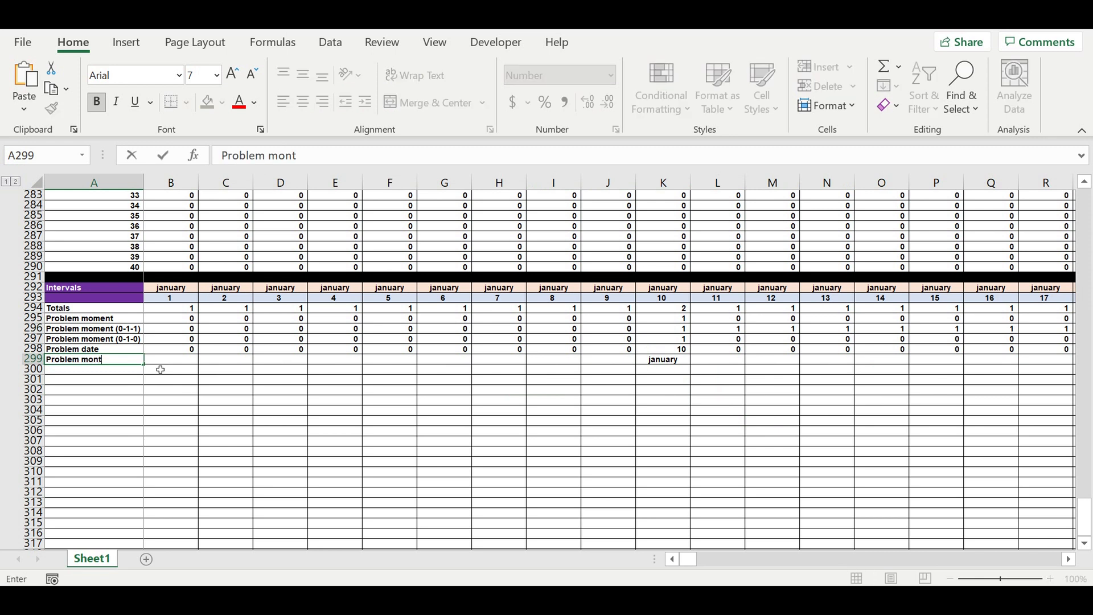
type("h")
key("Return")
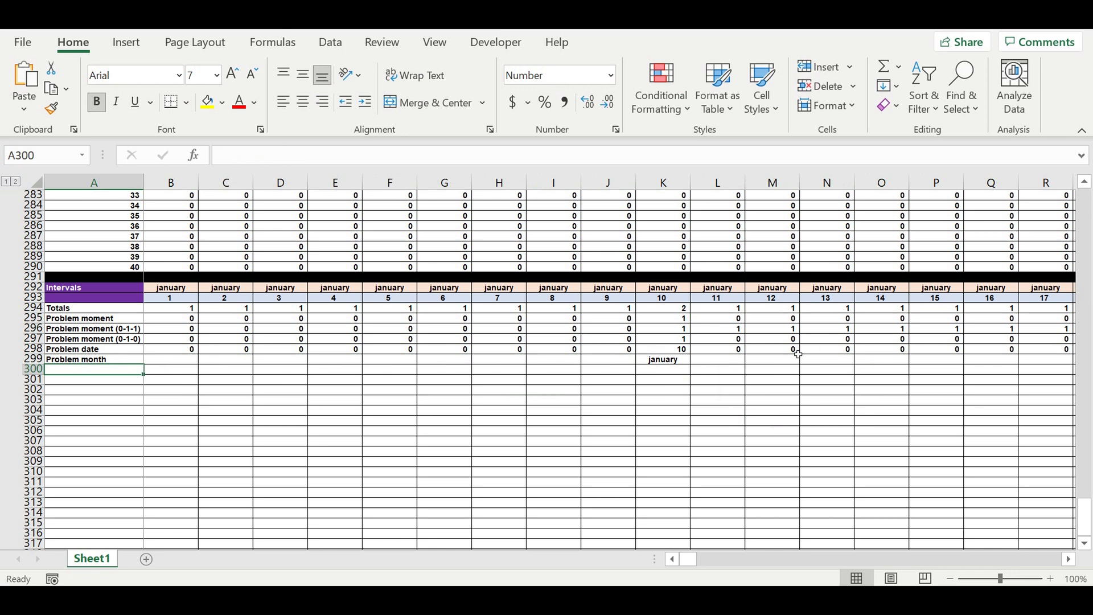
Fill the centered K299 formula across the Problem month row through December 31 and check the formulas in the row
left_click(652, 362)
left_click_drag(691, 364, 898, 375)
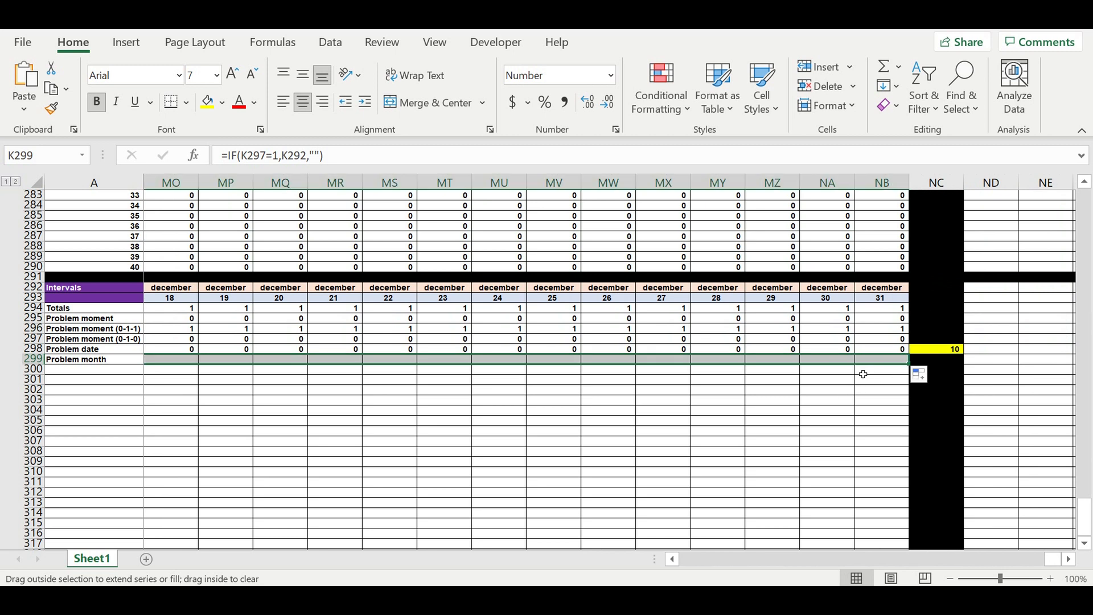
left_click(615, 424)
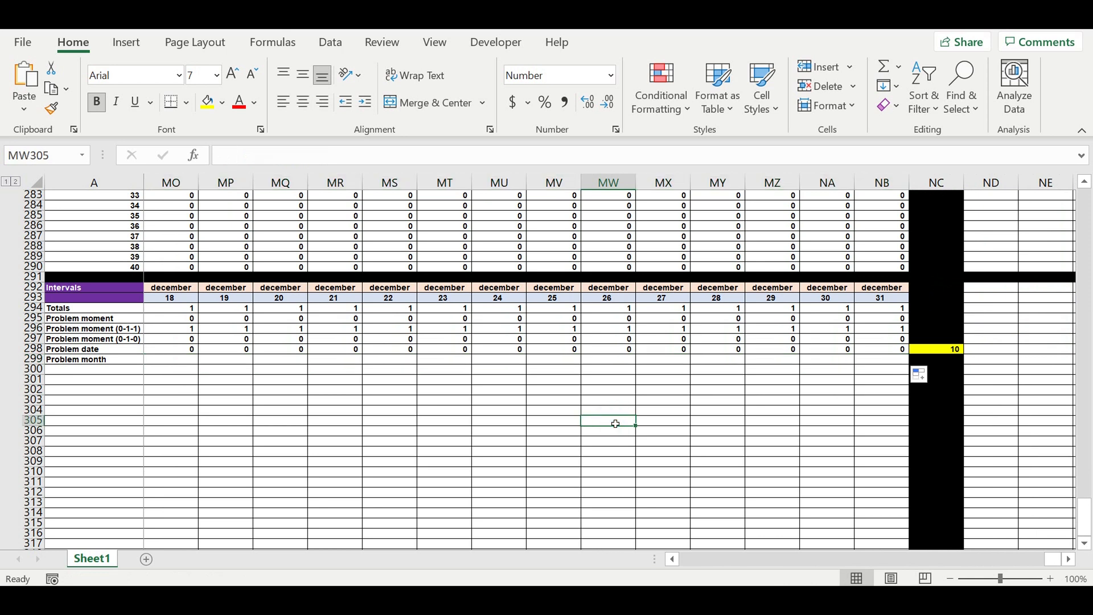
left_click(772, 360)
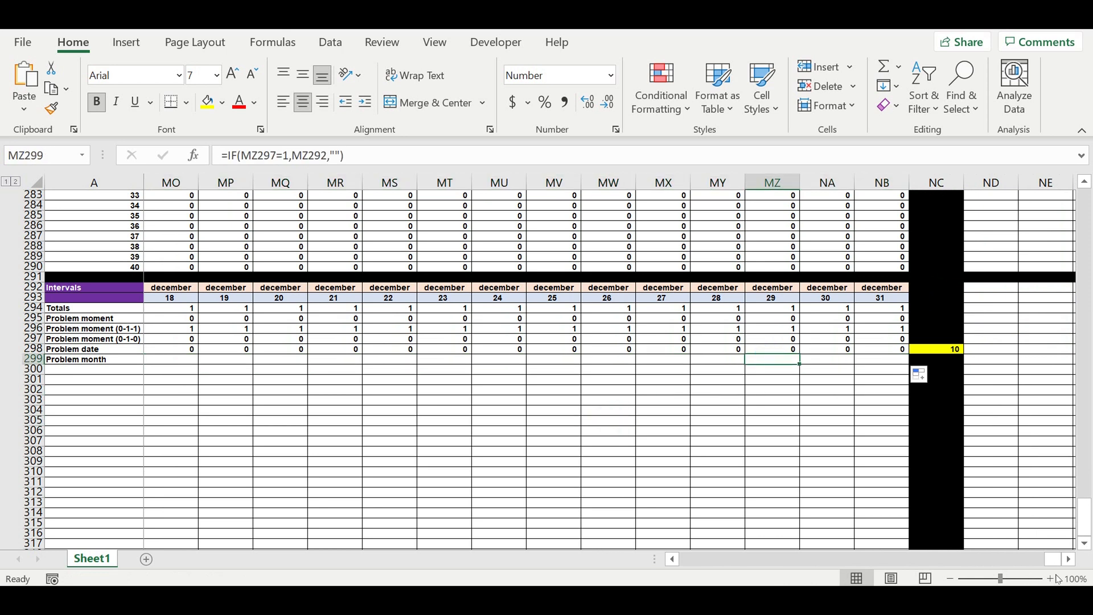
left_click_drag(1052, 560, 542, 533)
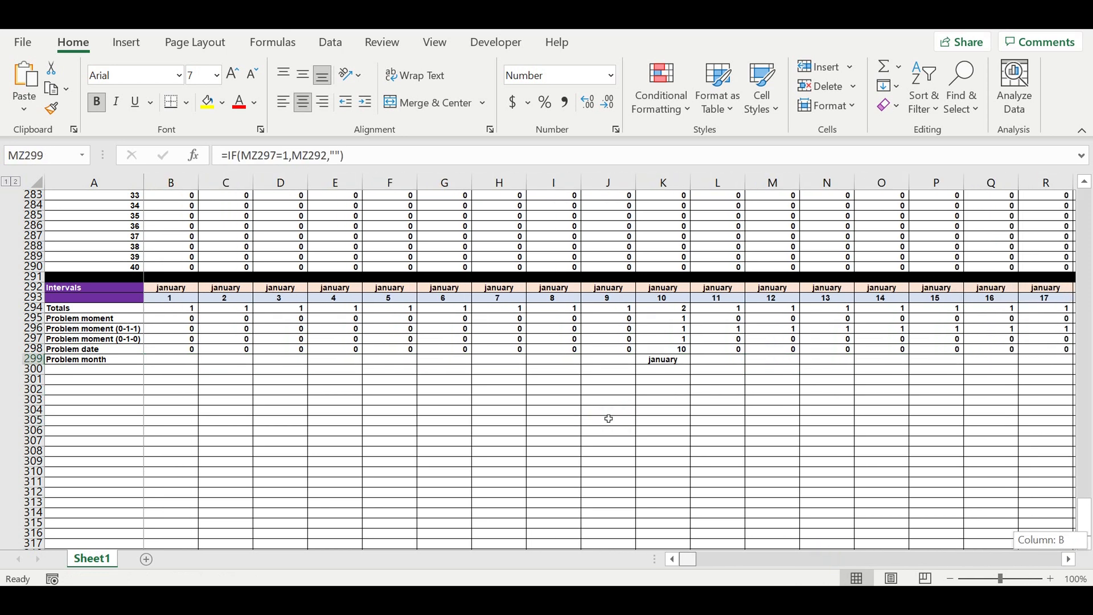
left_click(660, 361)
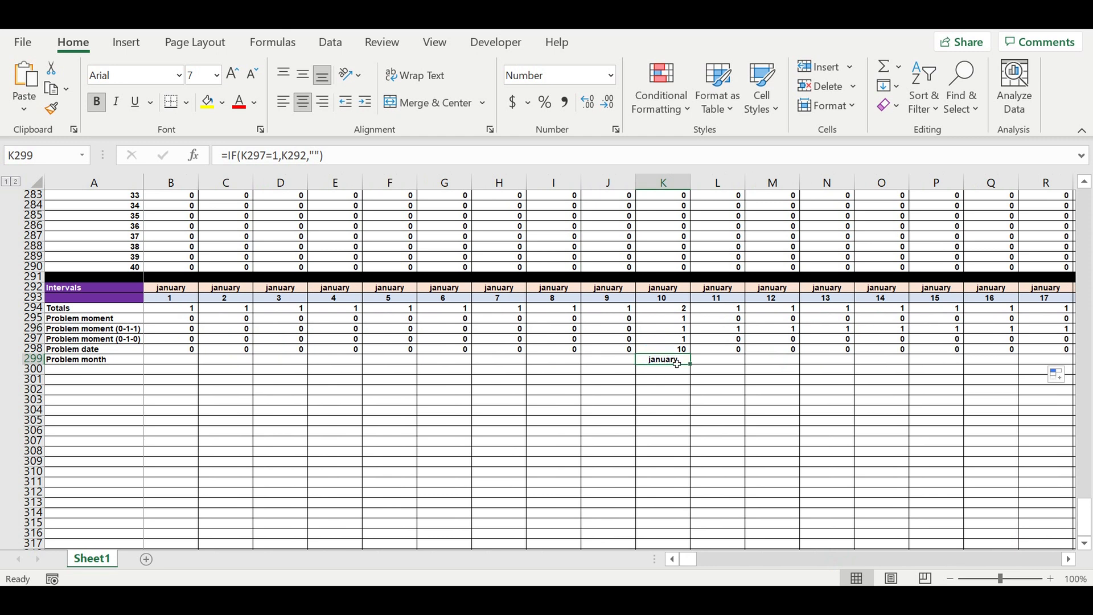
left_click(664, 374)
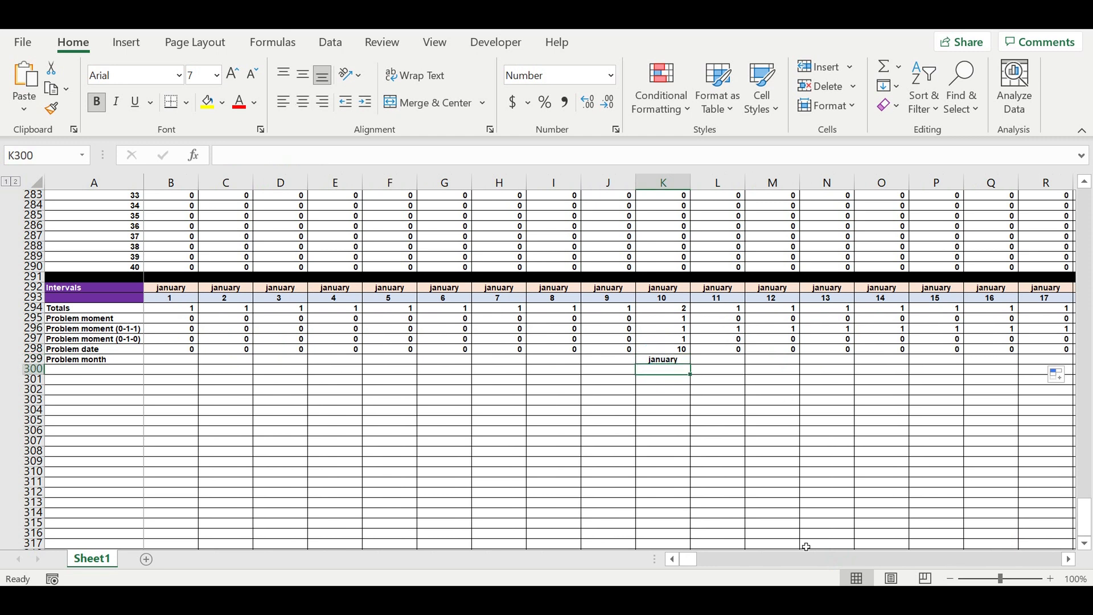
Enter january in E2 and 1 in F2 beside the Dates list, and fill the month names down to december in E13
scroll(506, 299, "up", 5)
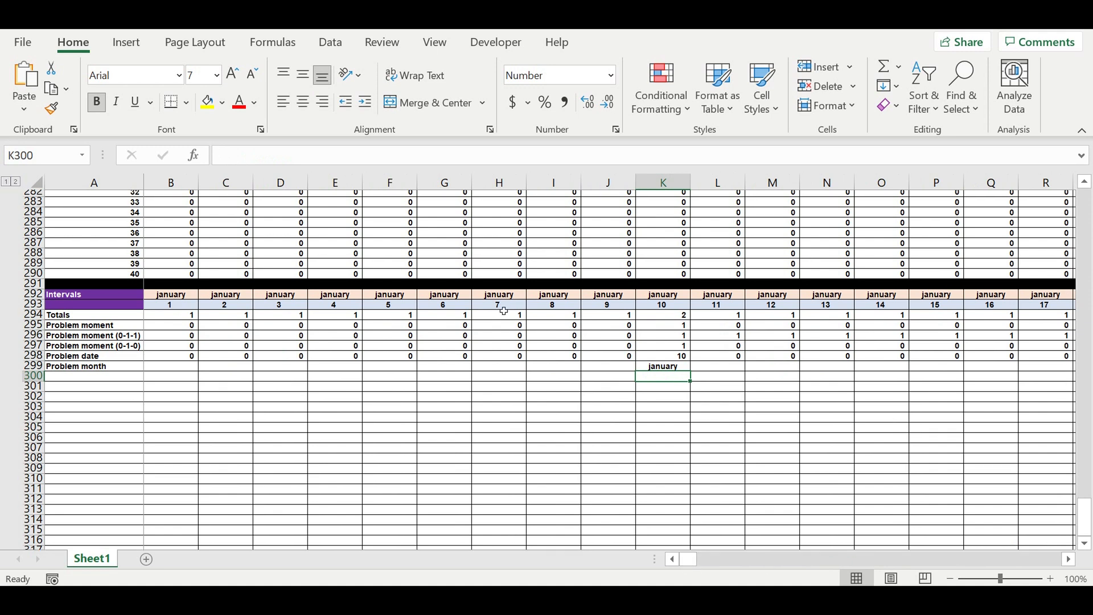
scroll(570, 341, "up", 4)
left_click_drag(1079, 491, 1056, 84)
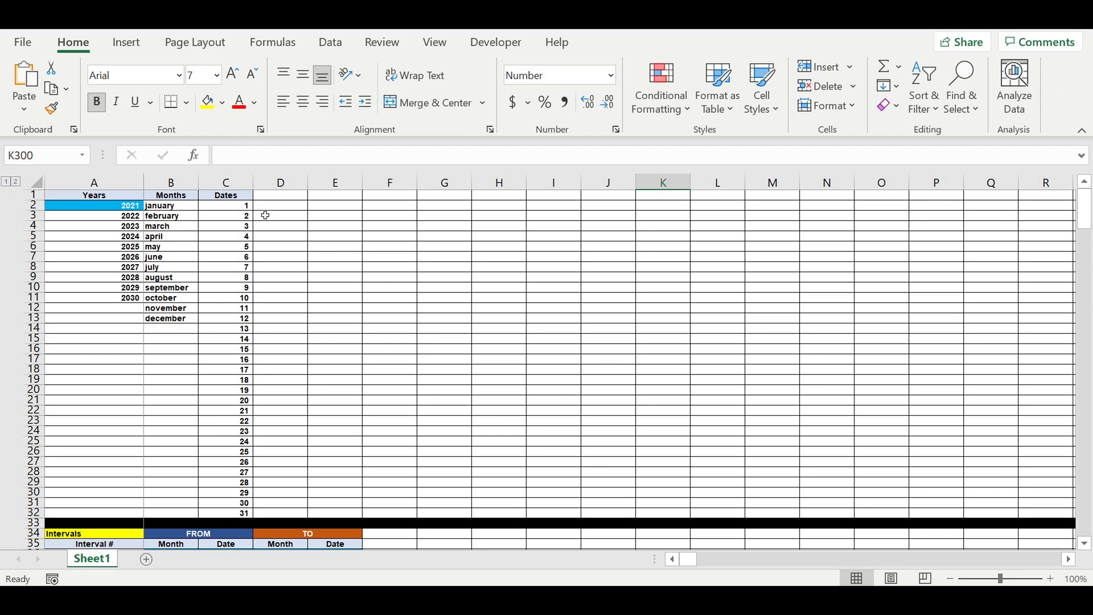
left_click(344, 207)
type("january")
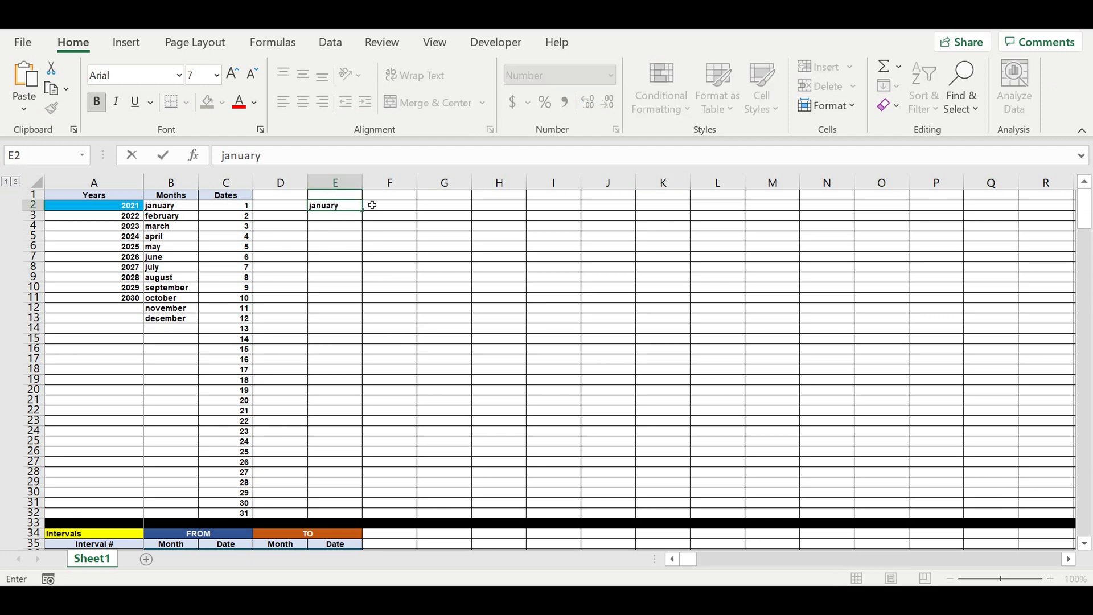
left_click(373, 207)
type("1")
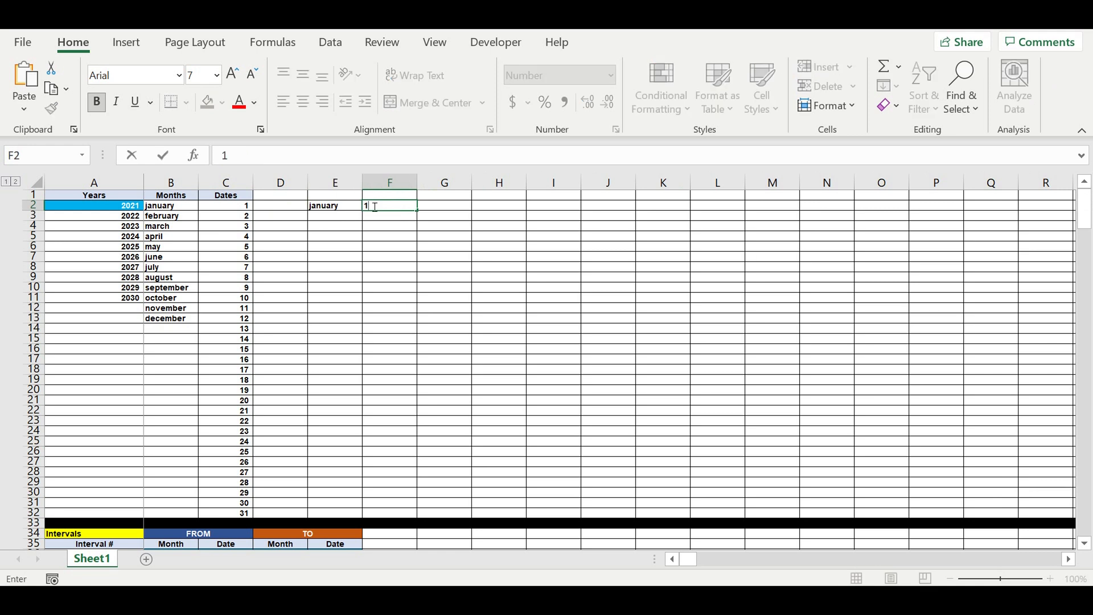
left_click(330, 209)
left_click_drag(362, 210, 342, 330)
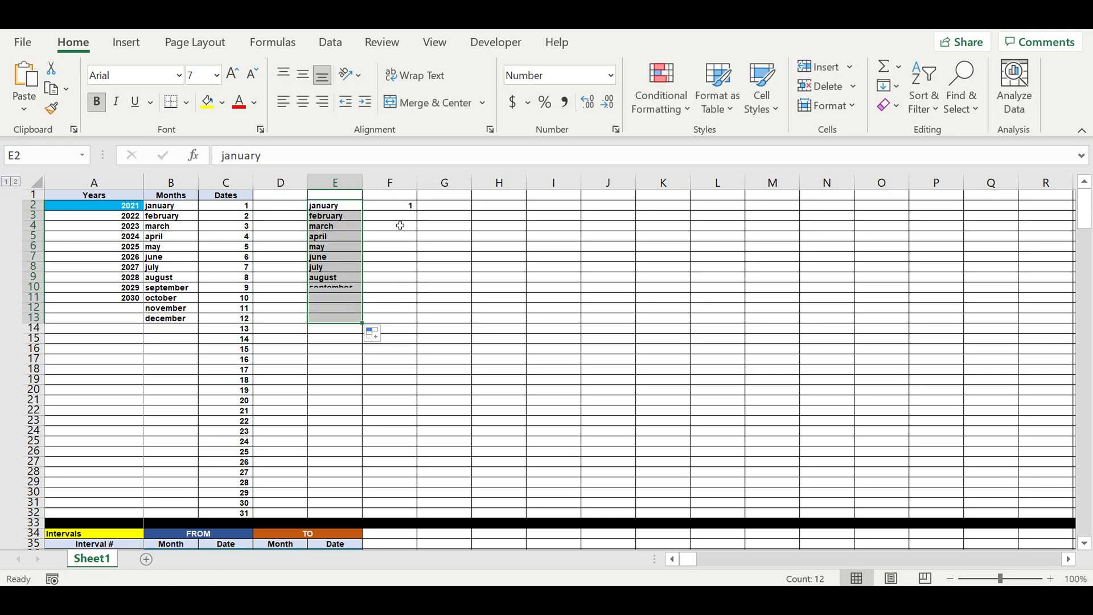
Number the months by entering =F2+1 in F3 and filling it down to F13
left_click(398, 220)
type("=")
key("Up")
type("+")
key("Return")
left_click(397, 217)
left_click_drag(423, 227, 401, 321)
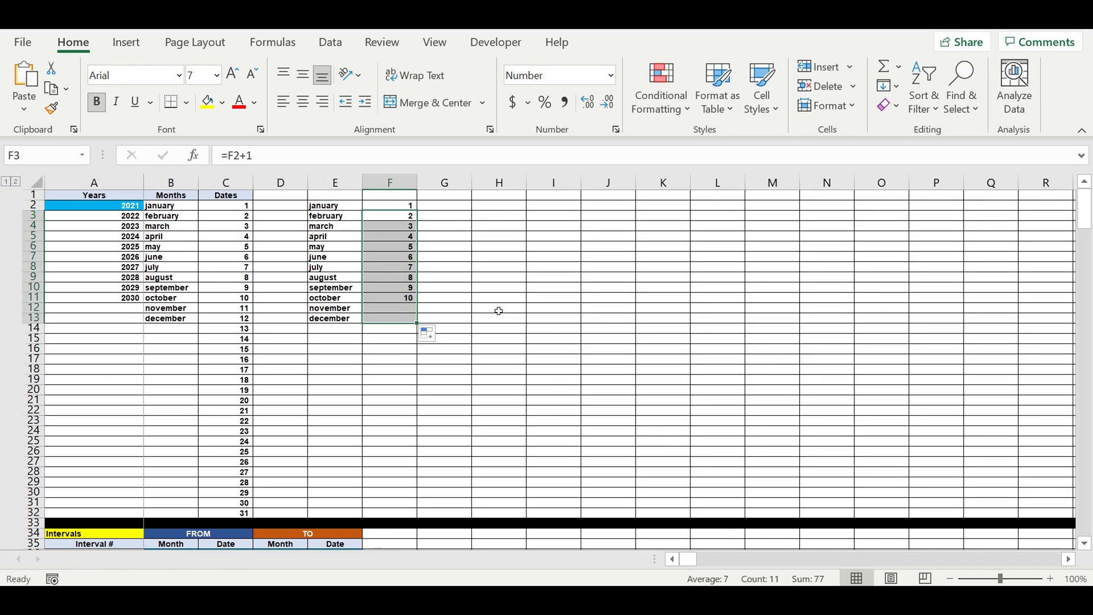
left_click(497, 310)
Copy the Problem month label from A299 down into A300 below the summary block
left_click(681, 560)
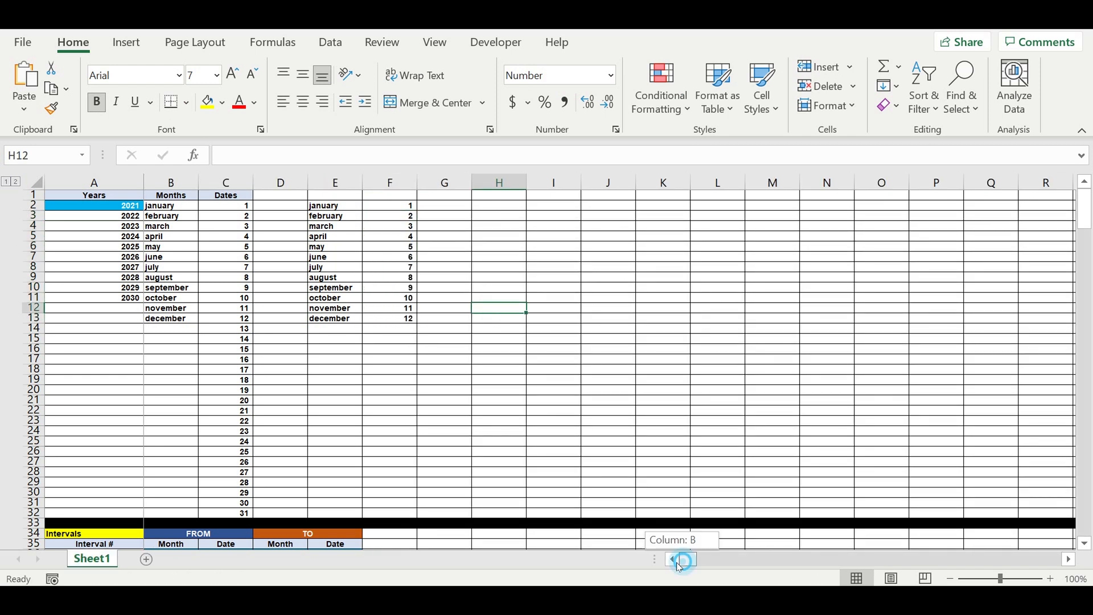
scroll(461, 411, "down", 12)
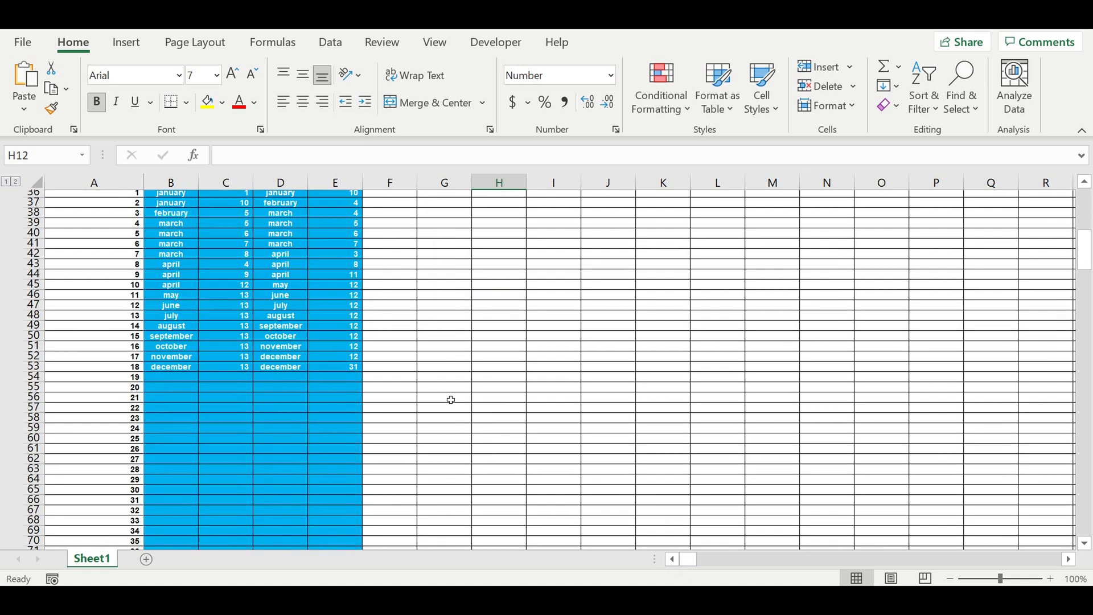
scroll(451, 400, "down", 15)
left_click_drag(1084, 346, 1083, 495)
scroll(222, 401, "down", 4)
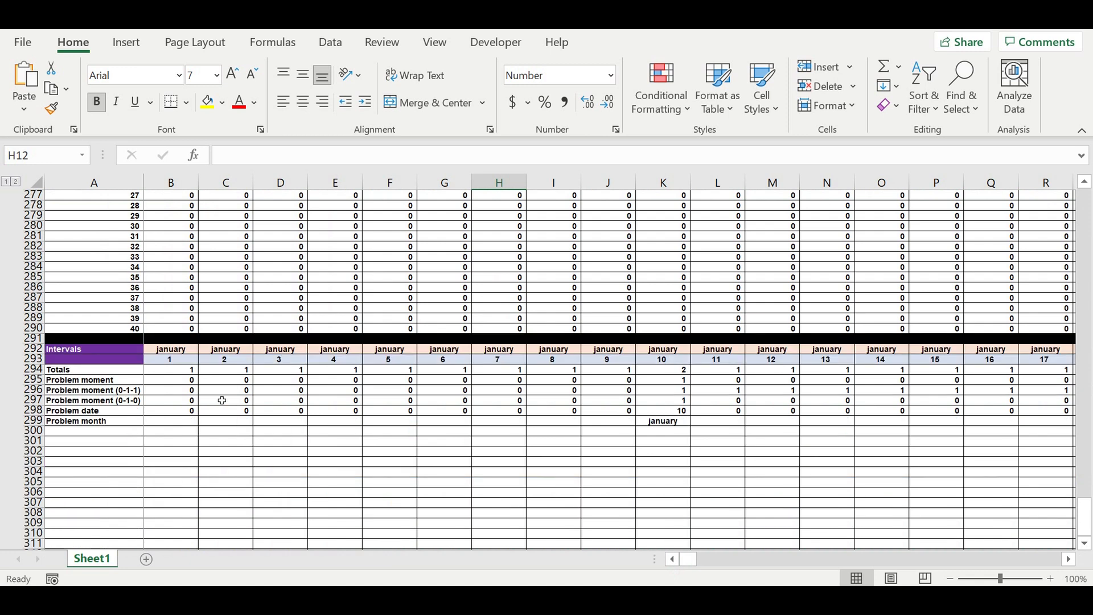
left_click(99, 423)
left_click_drag(145, 431, 146, 440)
Start a VLOOKUP formula in B300 with B299 as the lookup value and the month list E2:F13 as the table array
left_click(174, 433)
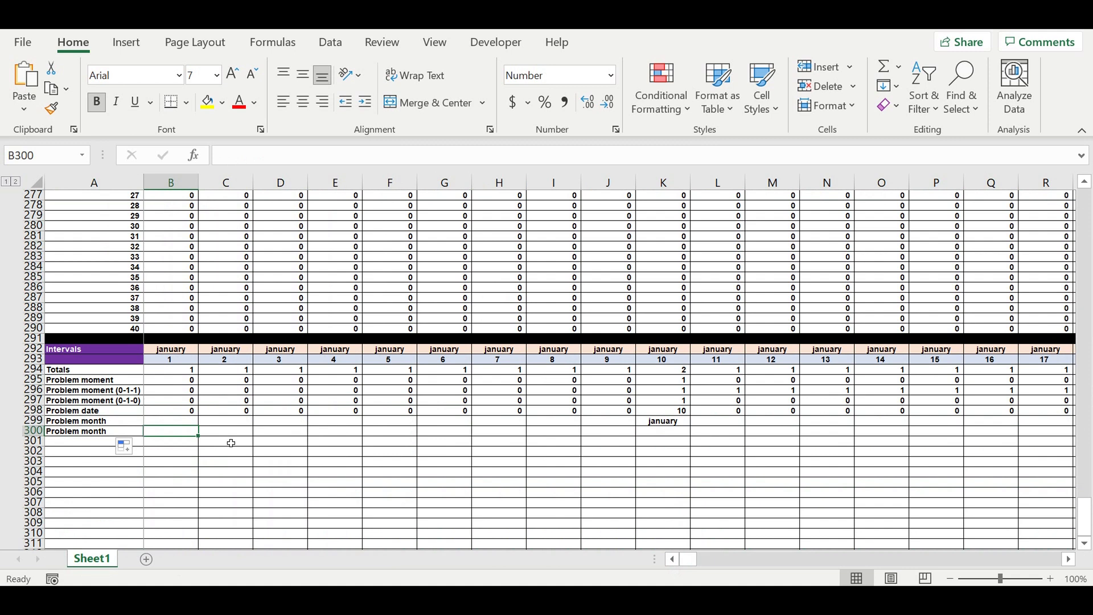
type("=")
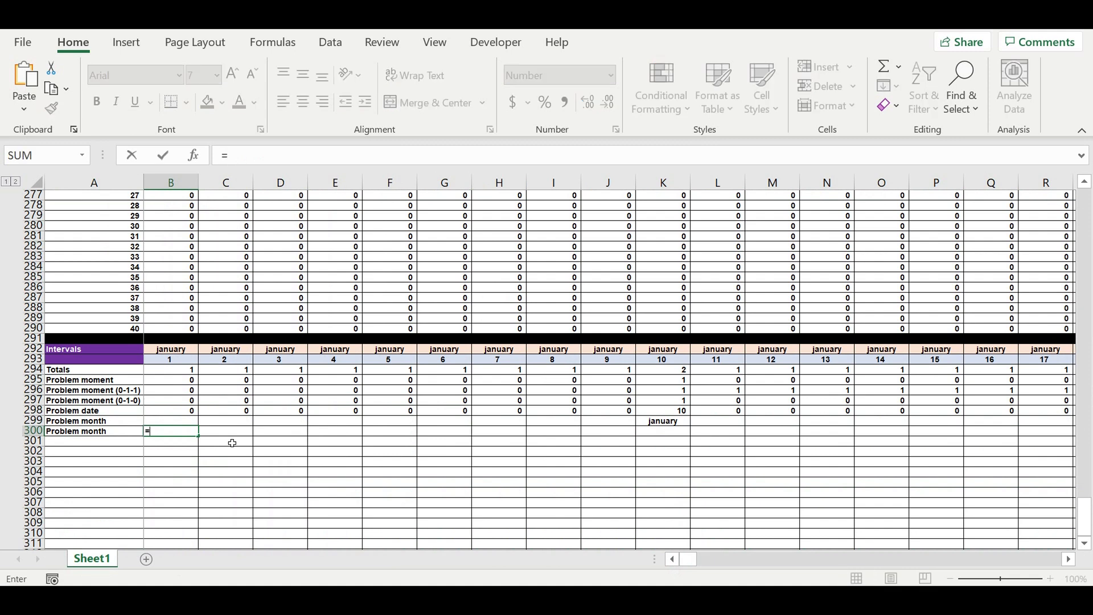
type("vl")
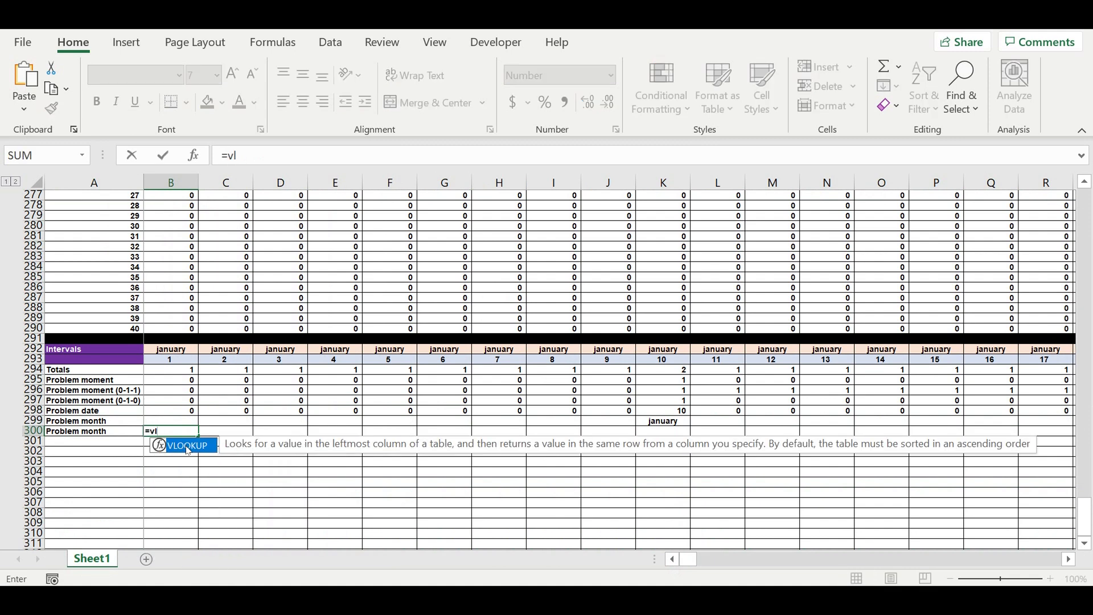
double_click(188, 445)
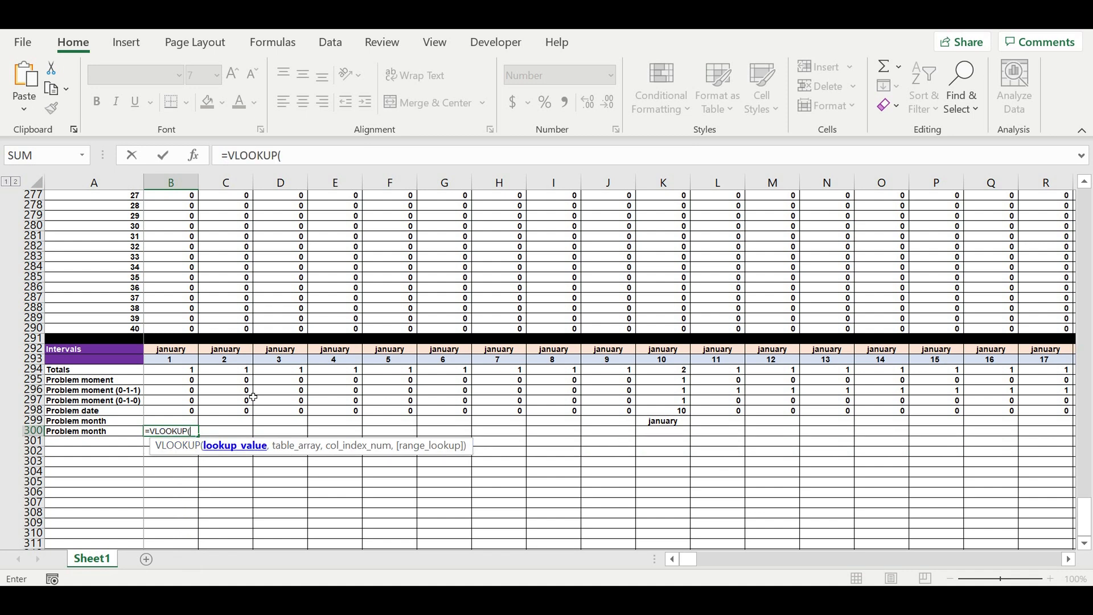
left_click(170, 421)
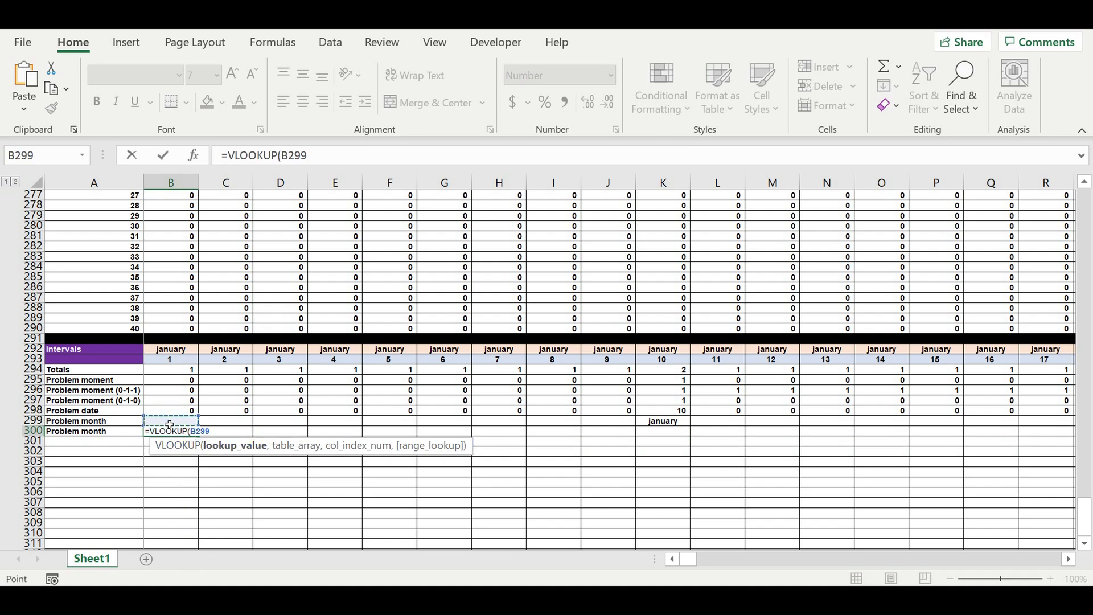
type(",")
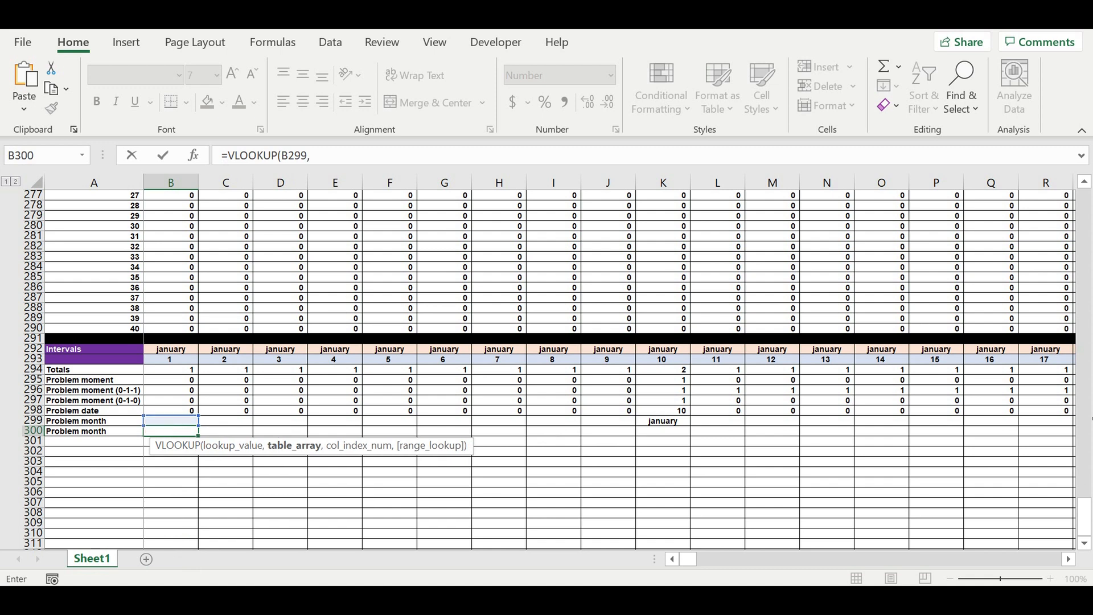
scroll(1082, 521, "up", 4)
left_click_drag(1081, 521, 1021, 97)
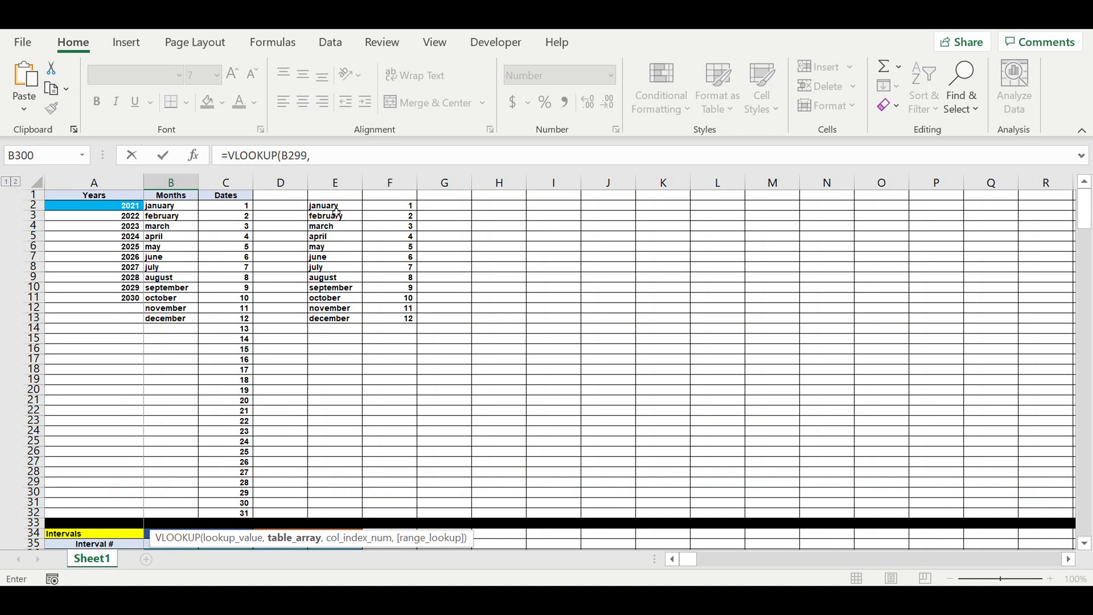
left_click_drag(325, 206, 421, 283)
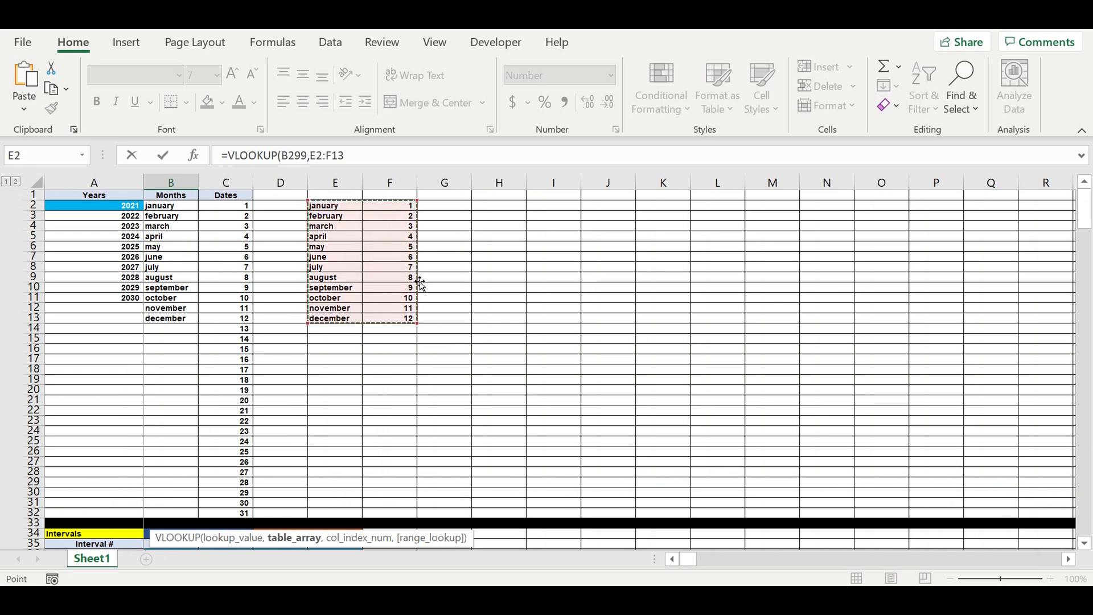
Make the table range absolute as $E$2:$F$13 and complete the VLOOKUP with column index 2 and range lookup 0
left_click(316, 161)
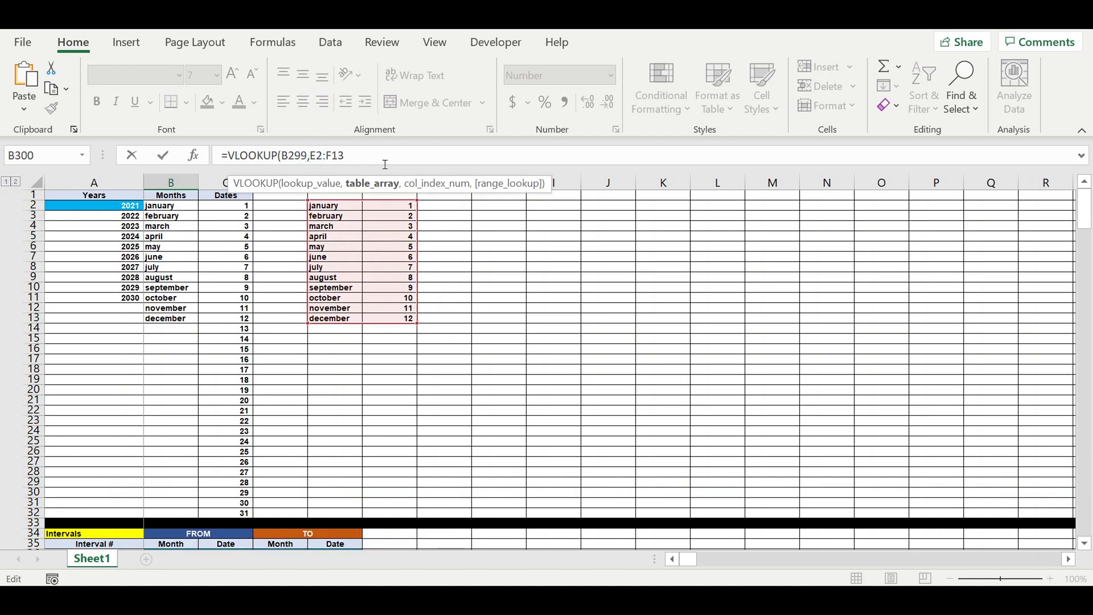
type("$")
key("Right")
type("$")
left_click(344, 155)
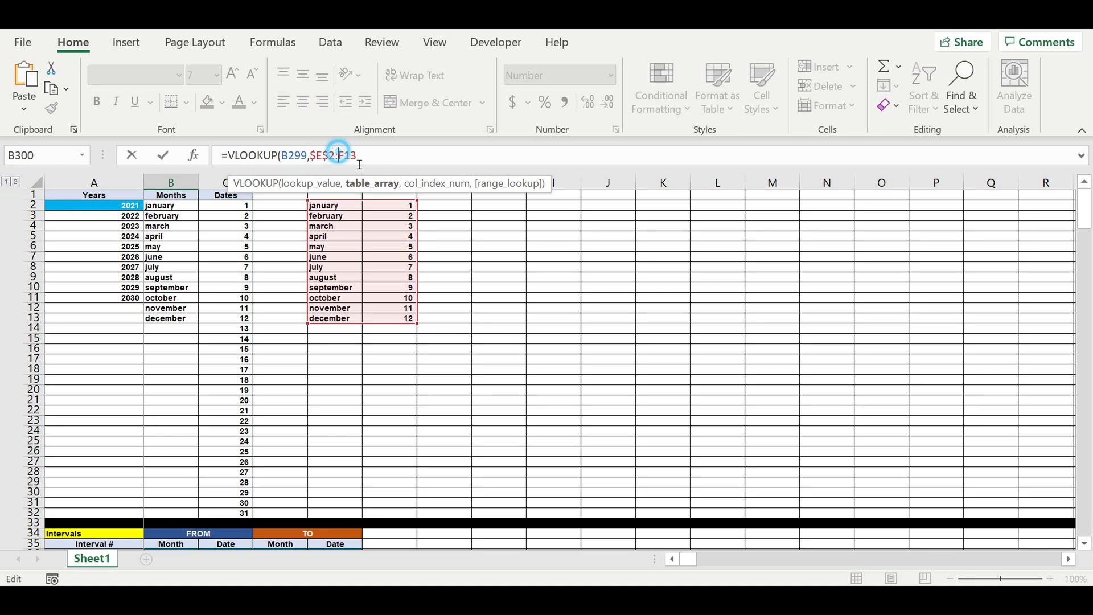
type("$")
left_click(353, 155)
type("$F$")
left_click(378, 160)
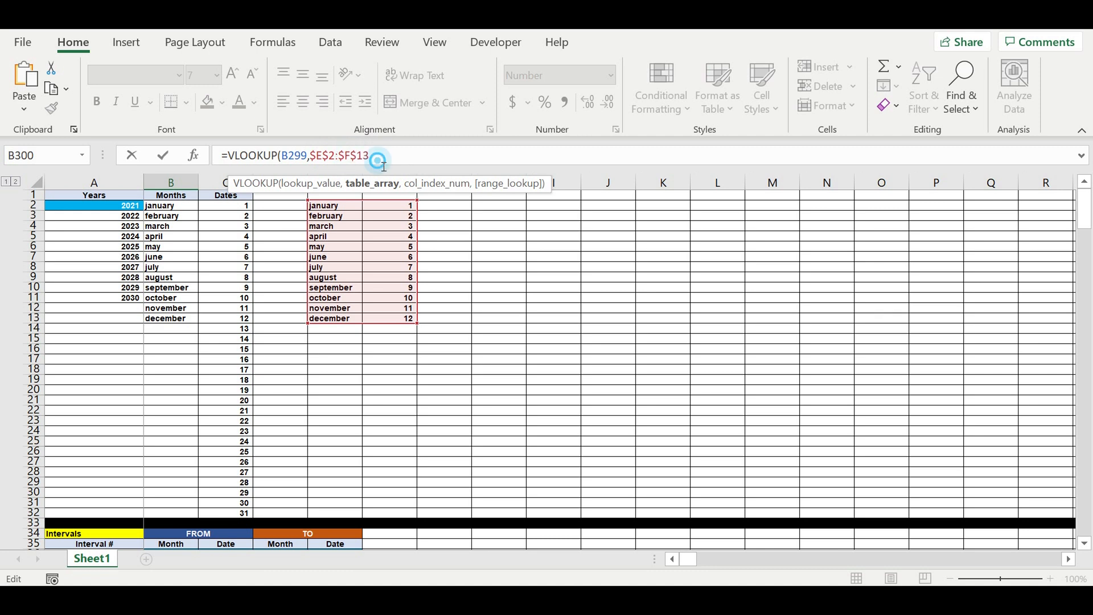
type(",2,0)")
Wrap the B300 VLOOKUP in IFERROR with 0 as the error value and enter the formula
left_click(228, 156)
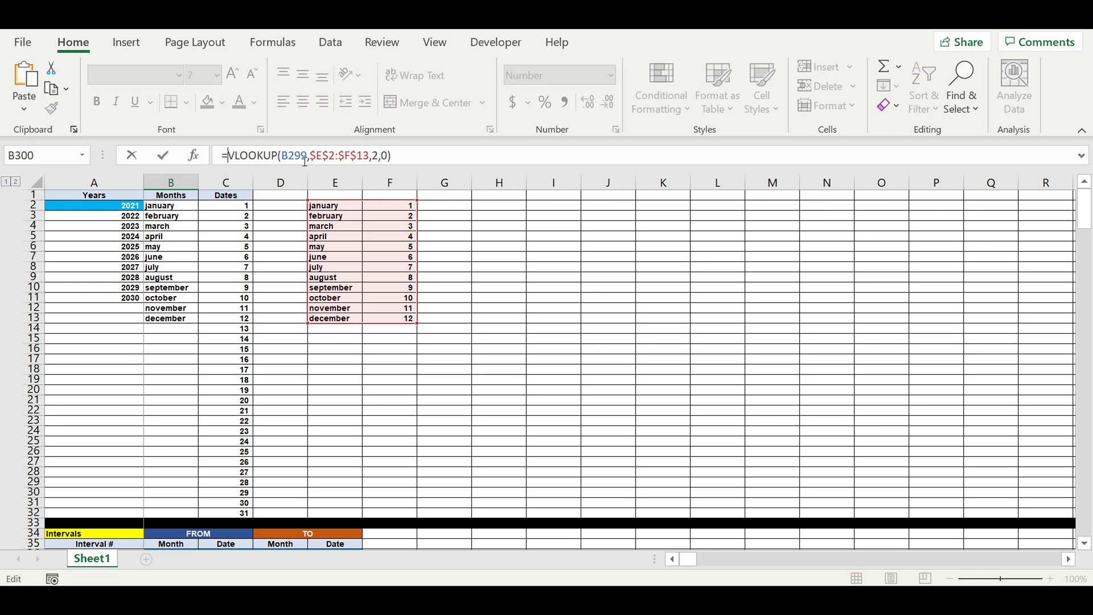
type("if")
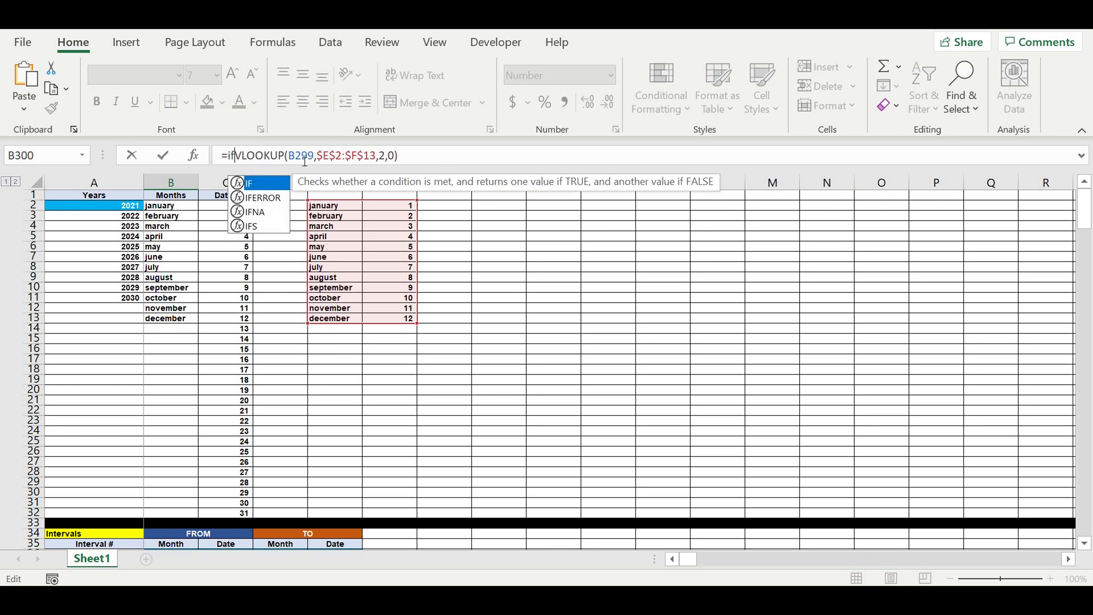
left_click(266, 203)
key("Tab")
type(",")
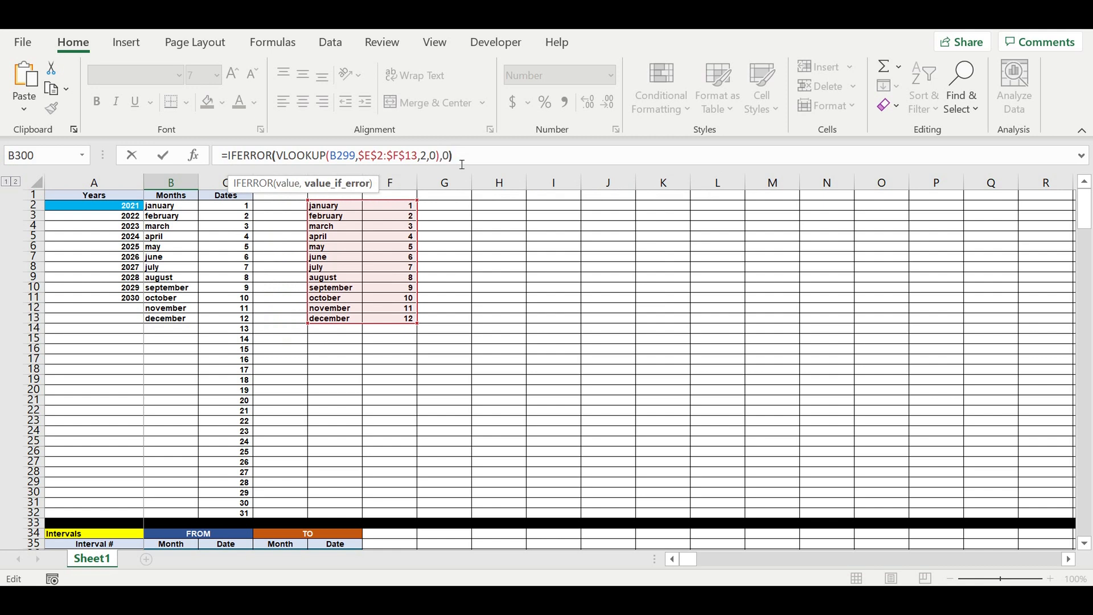
type("0)")
key("Return")
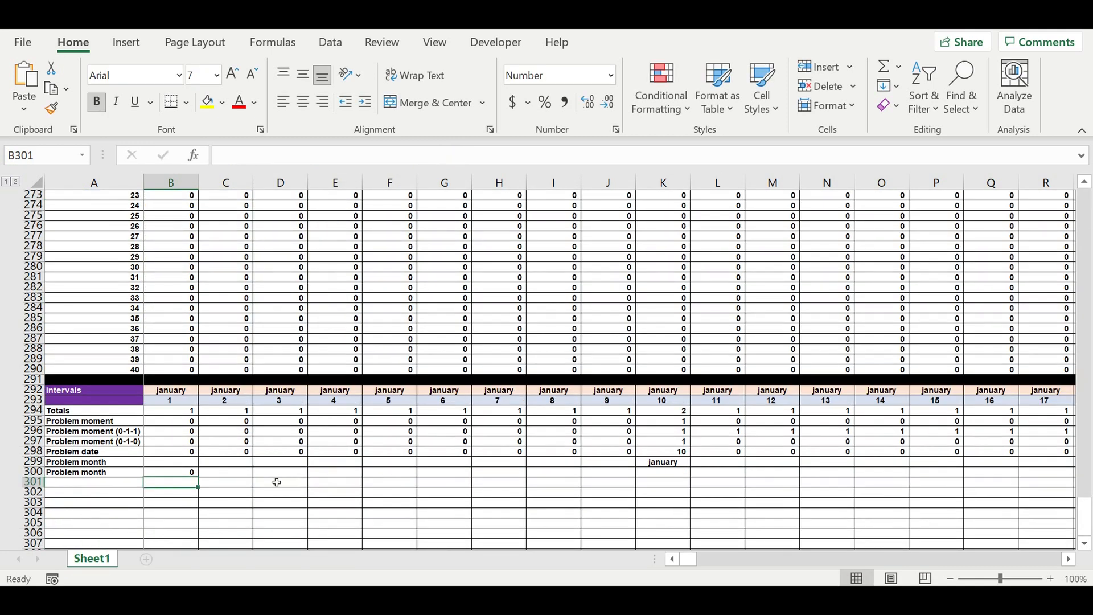
Fill the B300 formula across row 300 through December 31, checking the K300 formula along the way
left_click(185, 473)
left_click_drag(199, 476, 879, 484)
left_click(720, 505)
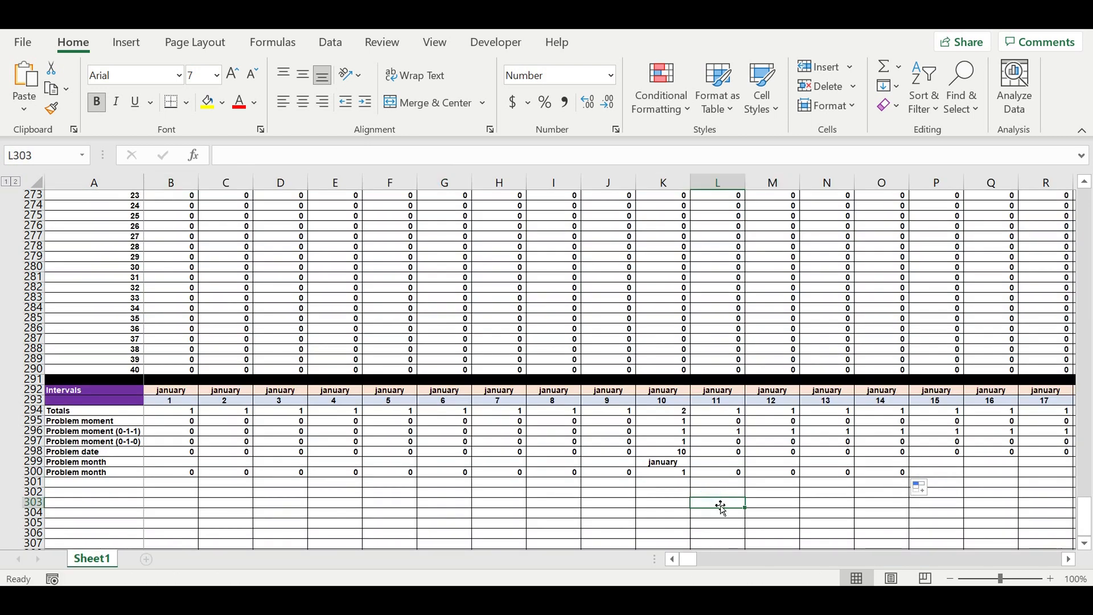
left_click(667, 475)
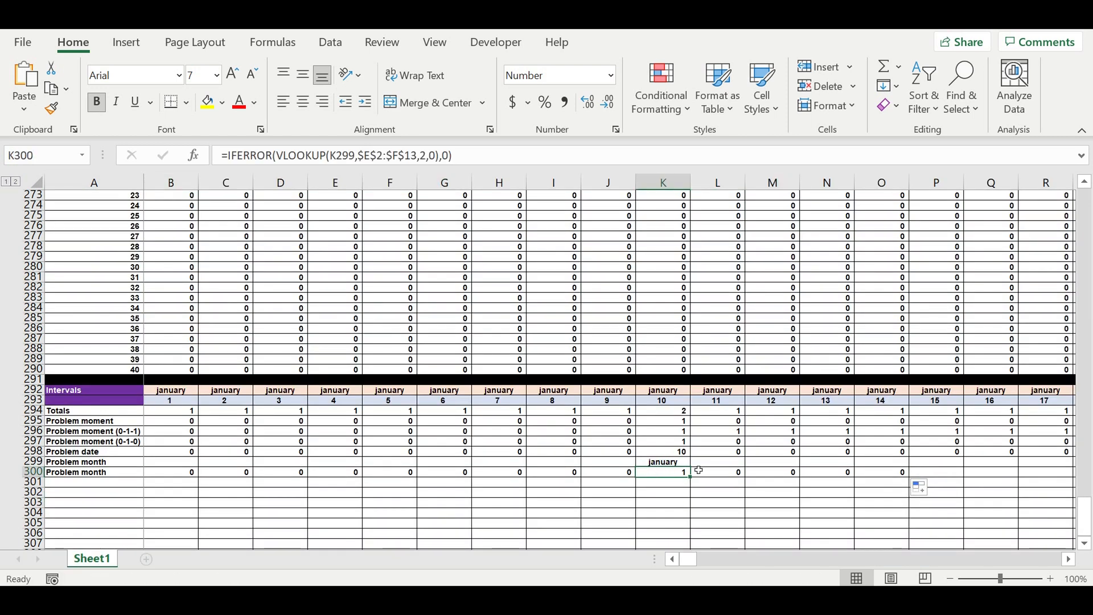
left_click(652, 462)
left_click(653, 473)
left_click(732, 477)
left_click_drag(748, 480, 851, 490)
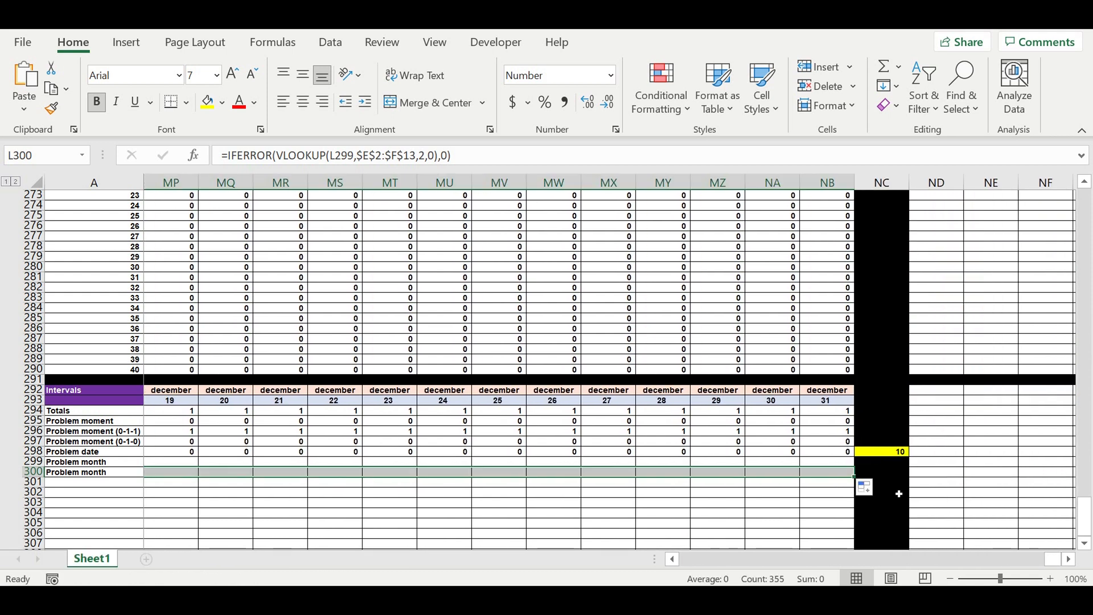
Fill the NC298 total down to NC300, and overwrite NC299 with a copy of the blank black cell NC296
left_click(892, 454)
left_click_drag(908, 456, 915, 486)
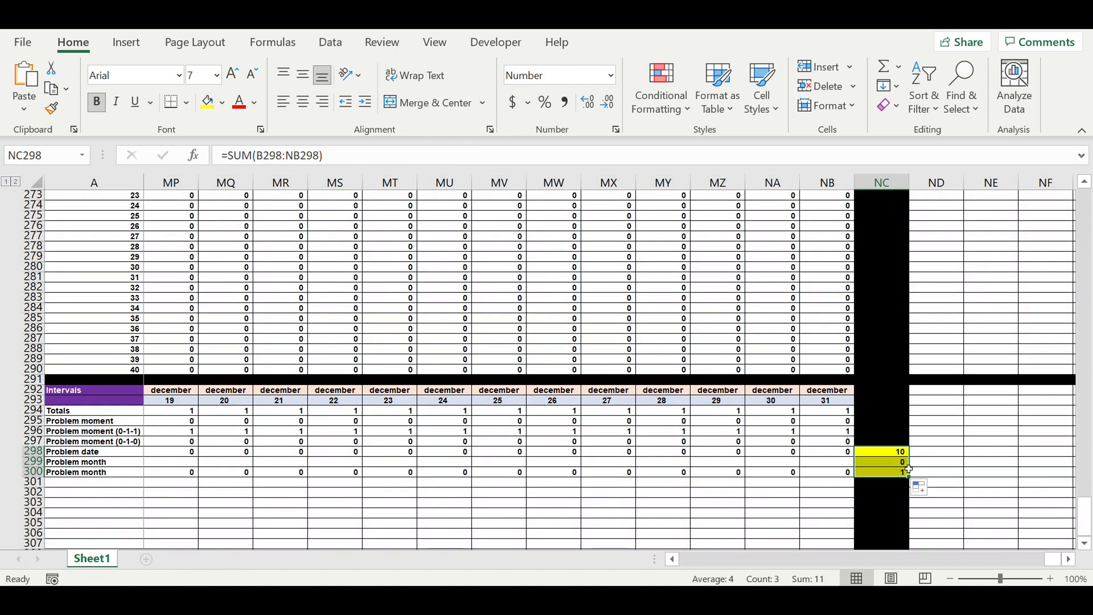
left_click(889, 433)
key("ctrl+c")
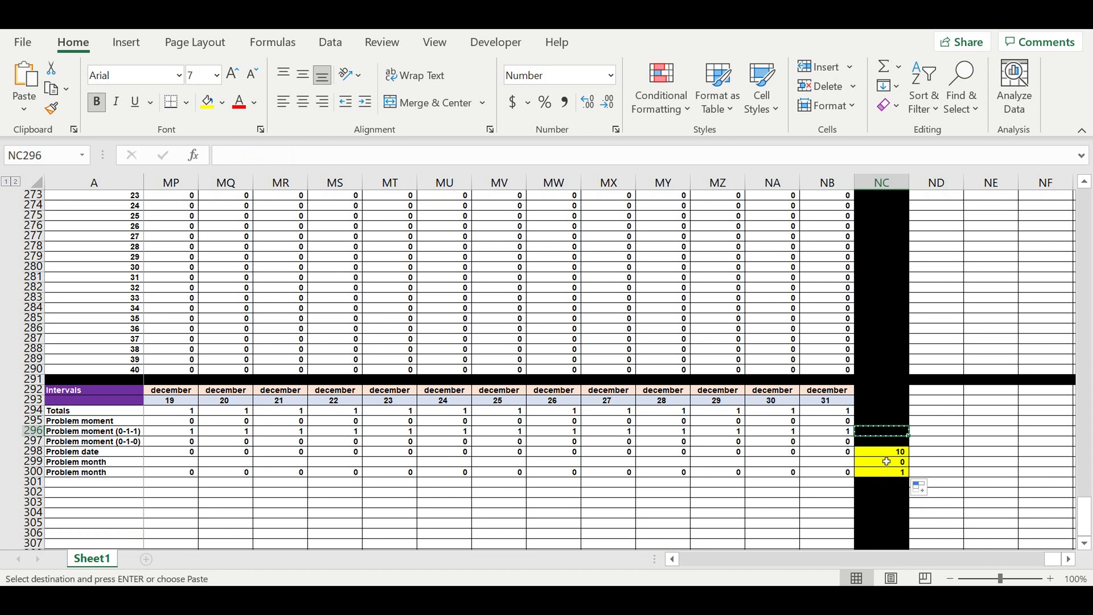
left_click(887, 462)
key("ctrl+v")
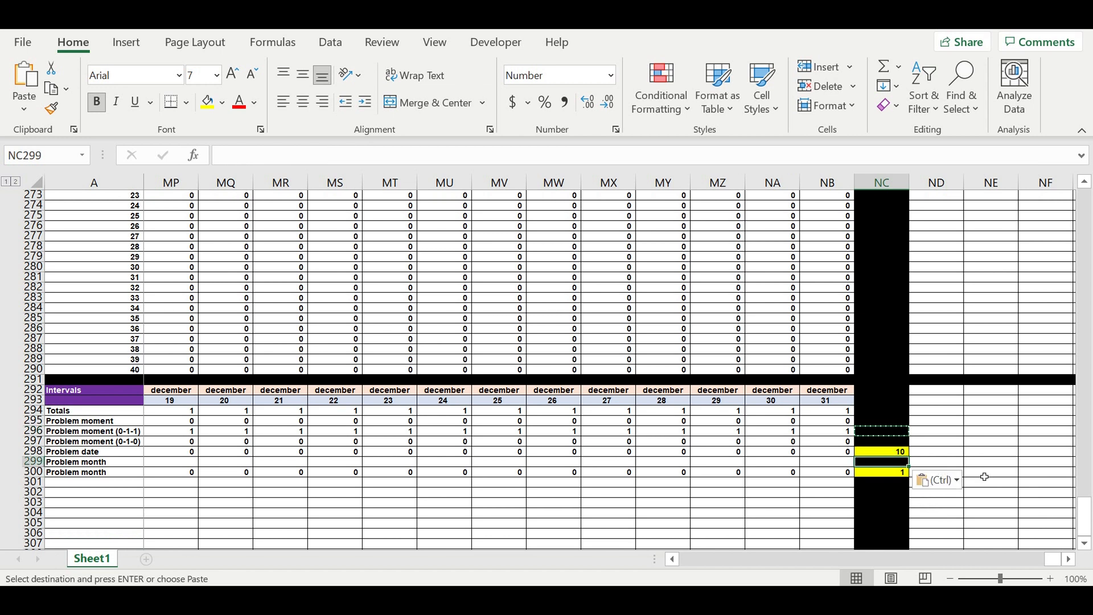
left_click(995, 464)
left_click(1000, 470)
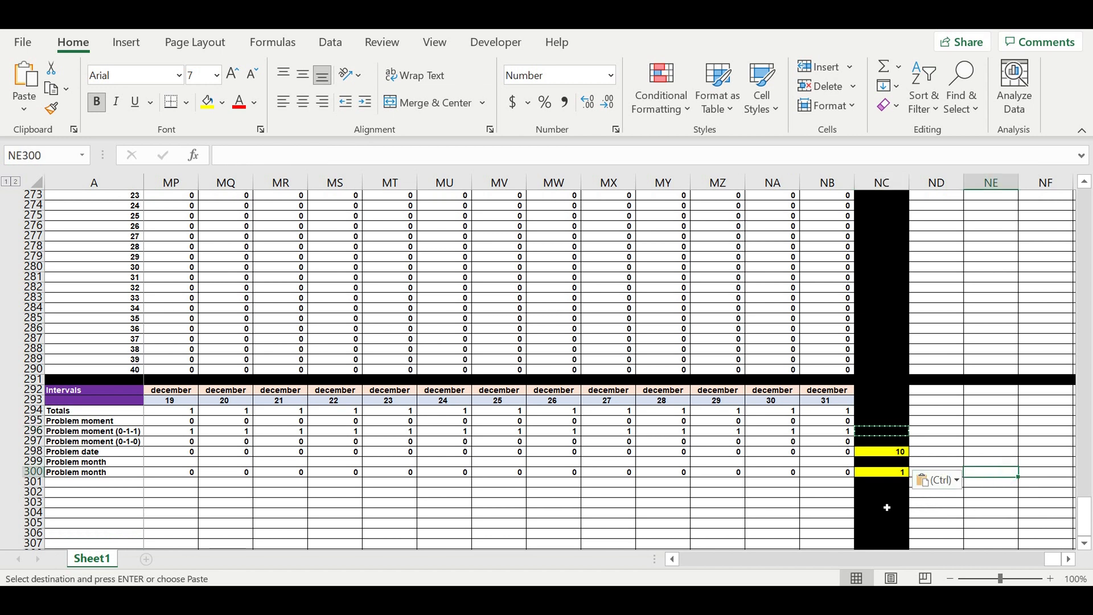
left_click(883, 504)
double_click(883, 504)
left_click(949, 504)
left_click(883, 473)
left_click(930, 473)
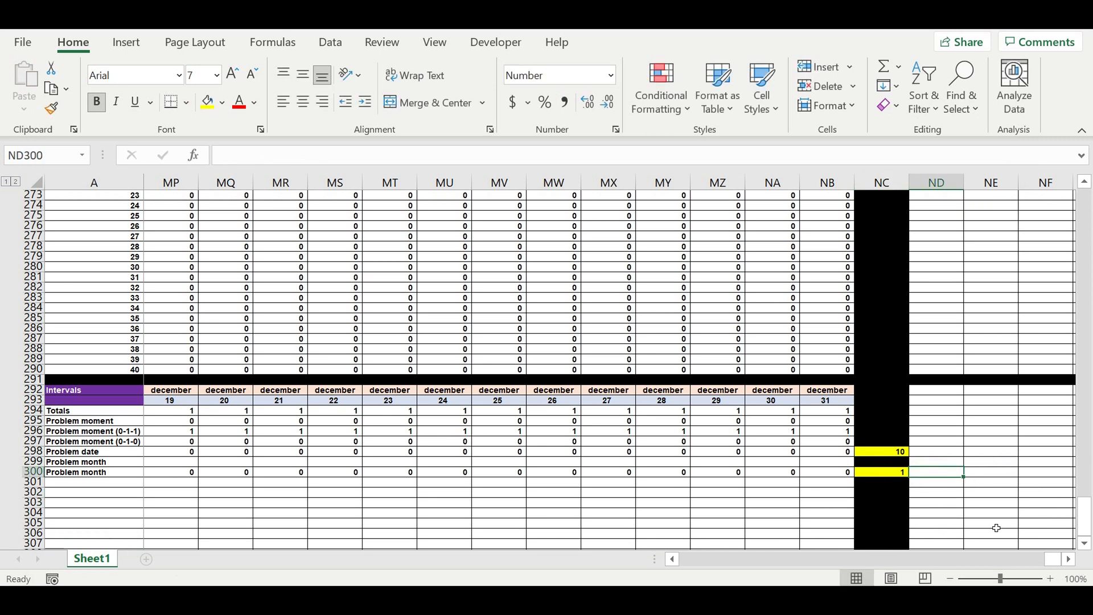
Repeat the month names beside their numbers by entering =E2 in G2 and filling it down to G13
left_click_drag(1055, 561, 681, 555)
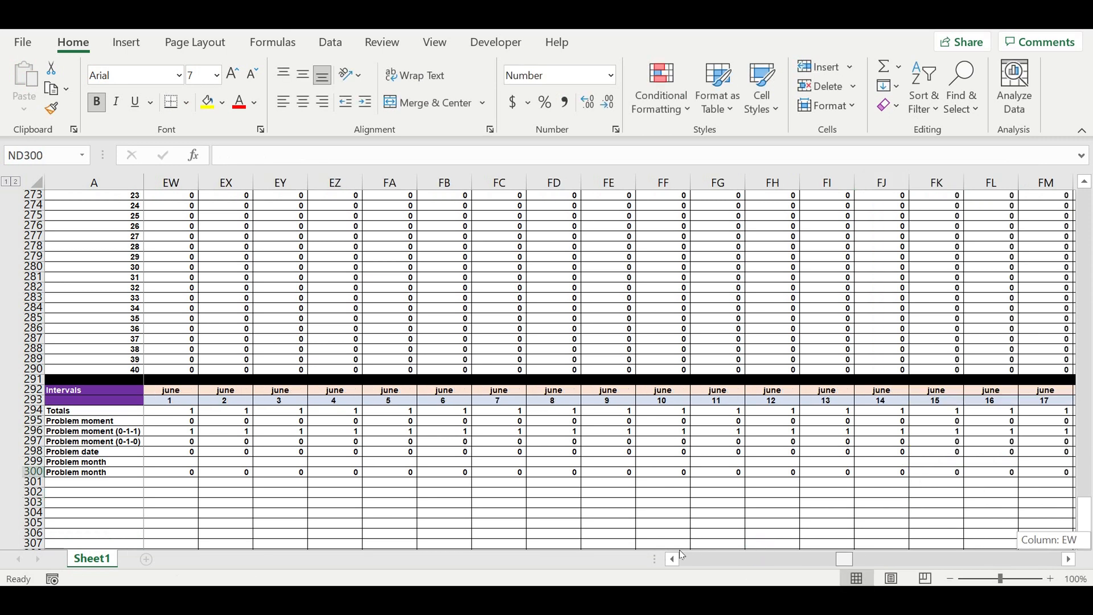
left_click_drag(1087, 505, 1043, 87)
left_click(447, 195)
left_click(437, 206)
type("=")
left_click(336, 206)
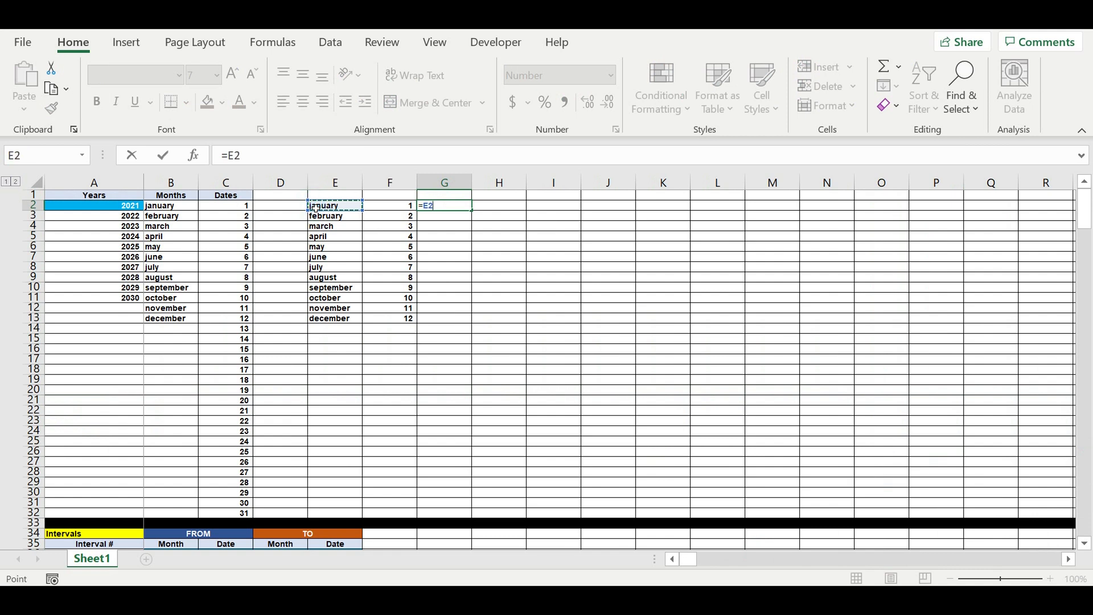
key("Return")
left_click(442, 205)
left_click_drag(472, 209, 461, 328)
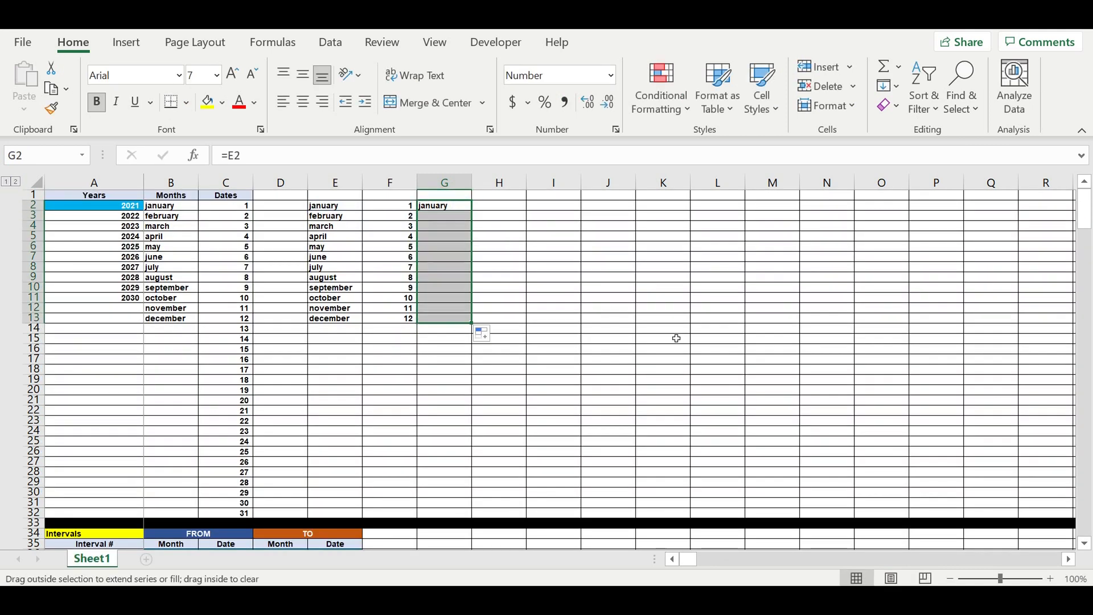
Start a VLOOKUP formula in ND300, beside the Problem month total, with NC300 as the lookup value
left_click_drag(1085, 219, 1084, 515)
left_click_drag(688, 559, 1072, 557)
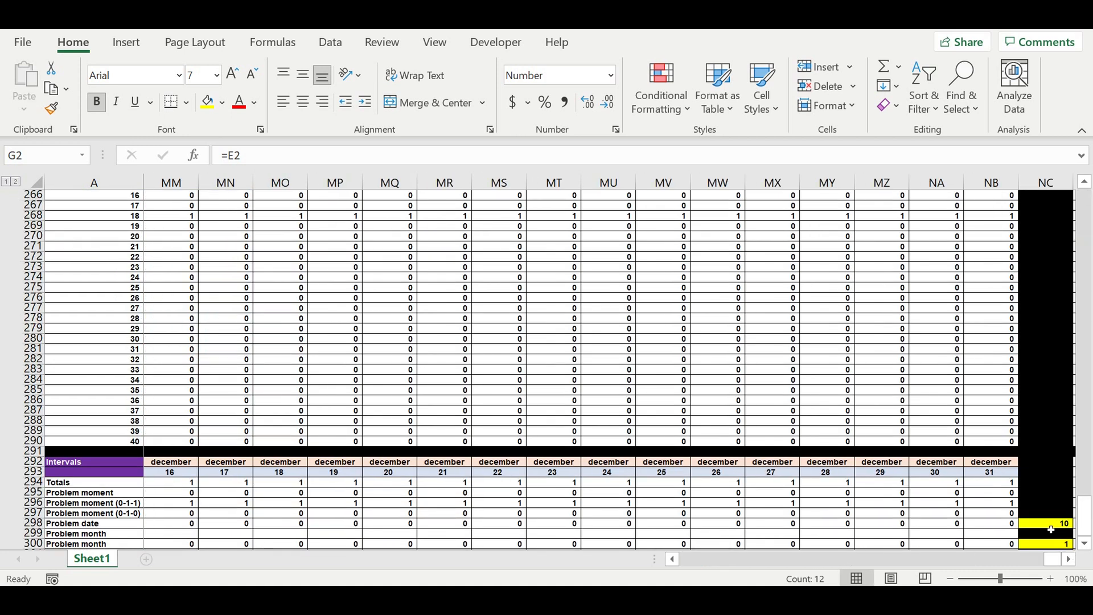
scroll(1053, 529, "down", 2)
left_click(1069, 560)
left_click(1070, 561)
left_click(1069, 561)
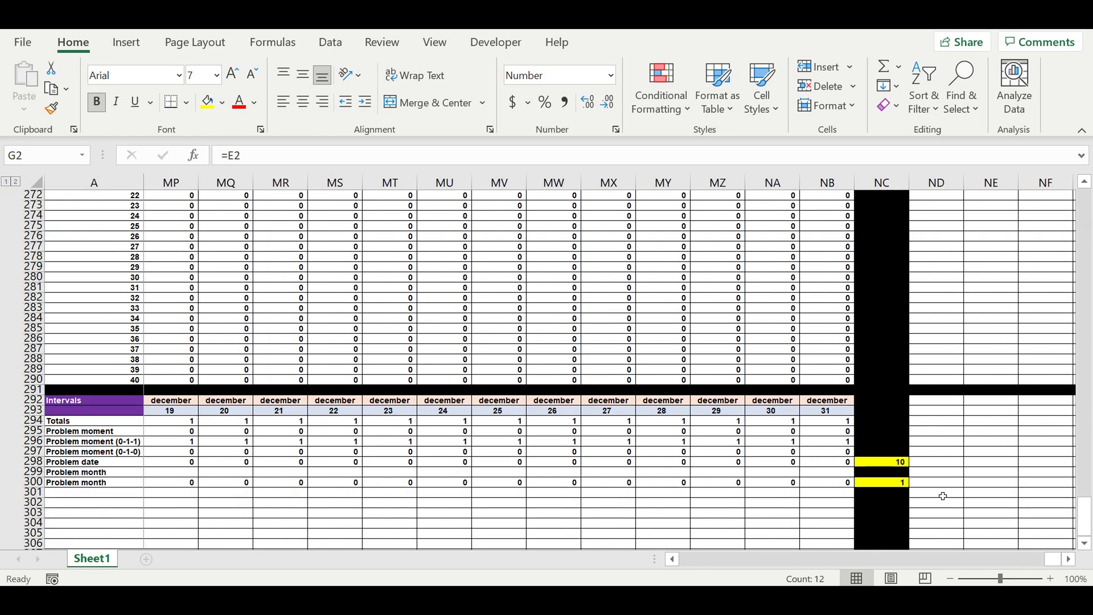
left_click(938, 484)
type("=vl")
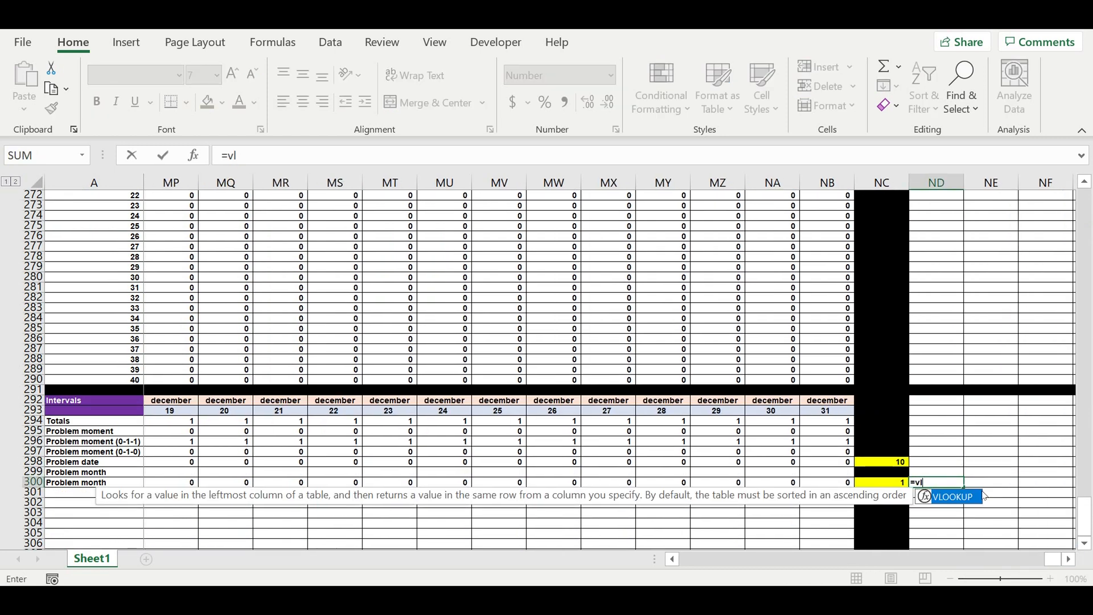
double_click(947, 496)
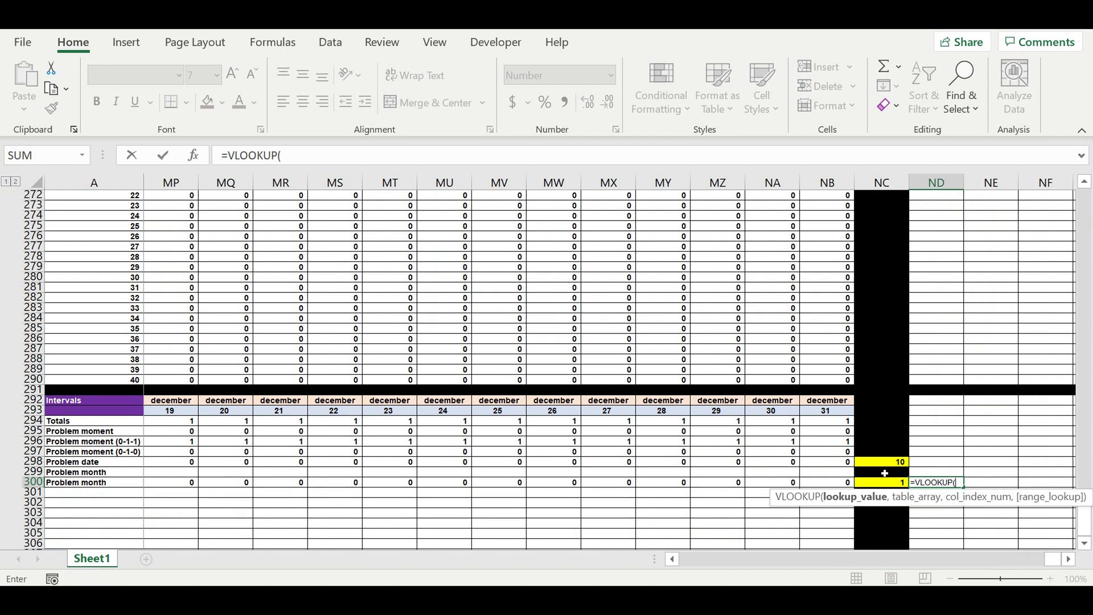
left_click(884, 487)
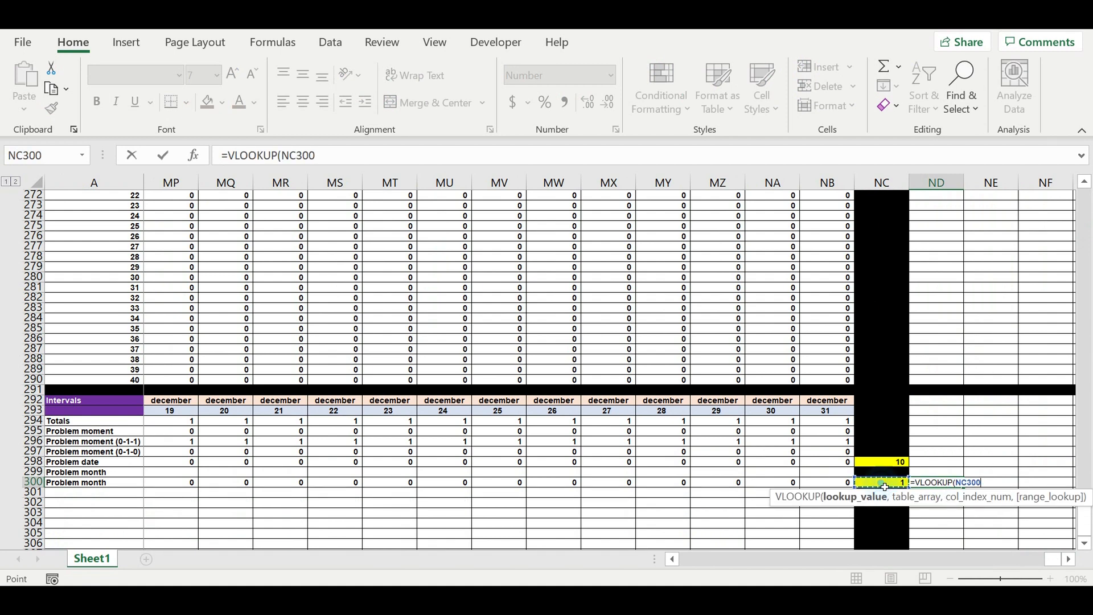
type(",")
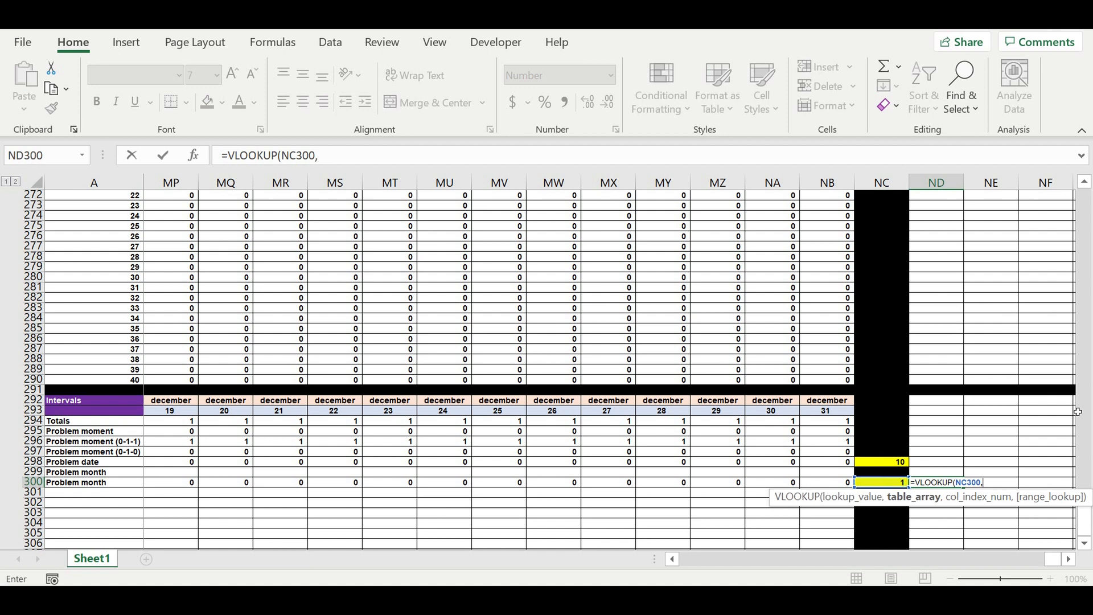
Complete the VLOOKUP with F2:G13 as the table array, column index 2 and exact match 0
left_click_drag(1089, 519, 1044, 106)
left_click_drag(1059, 565, 572, 555)
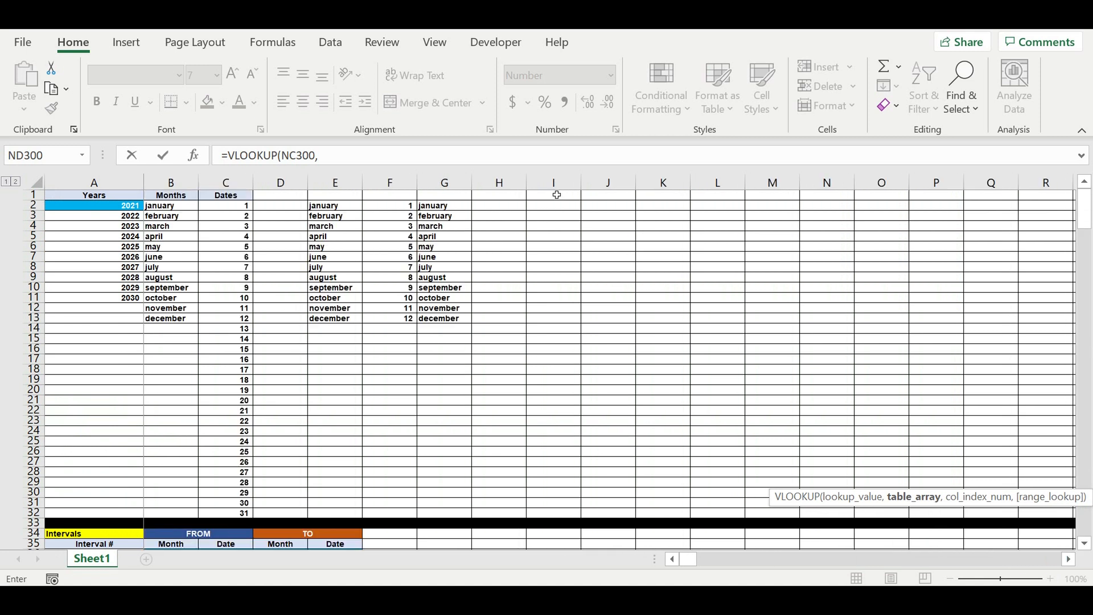
left_click_drag(403, 208, 453, 322)
left_click(361, 159)
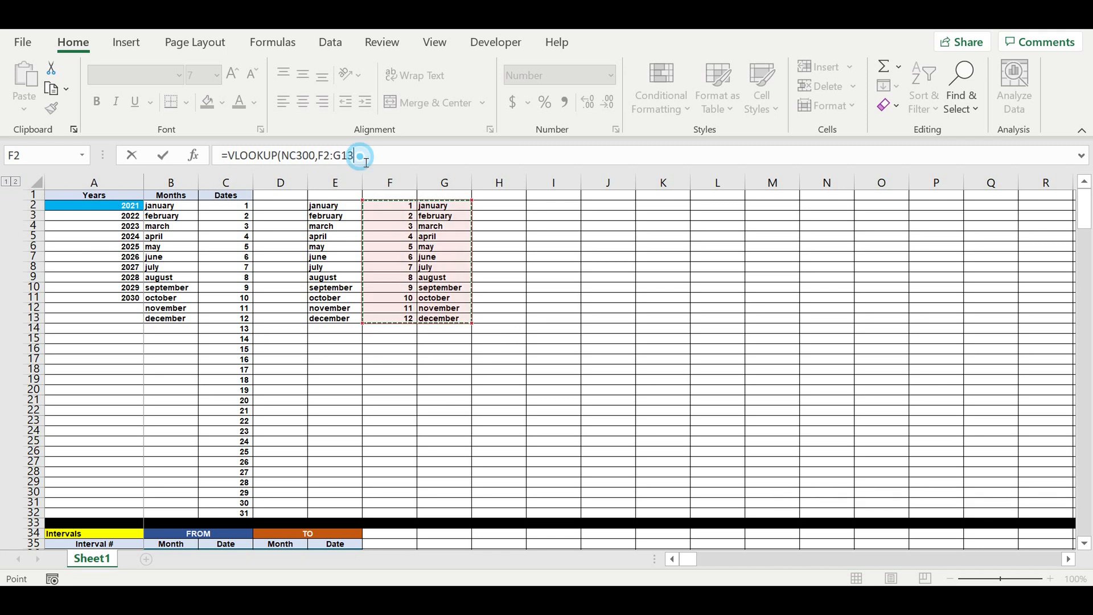
type(",")
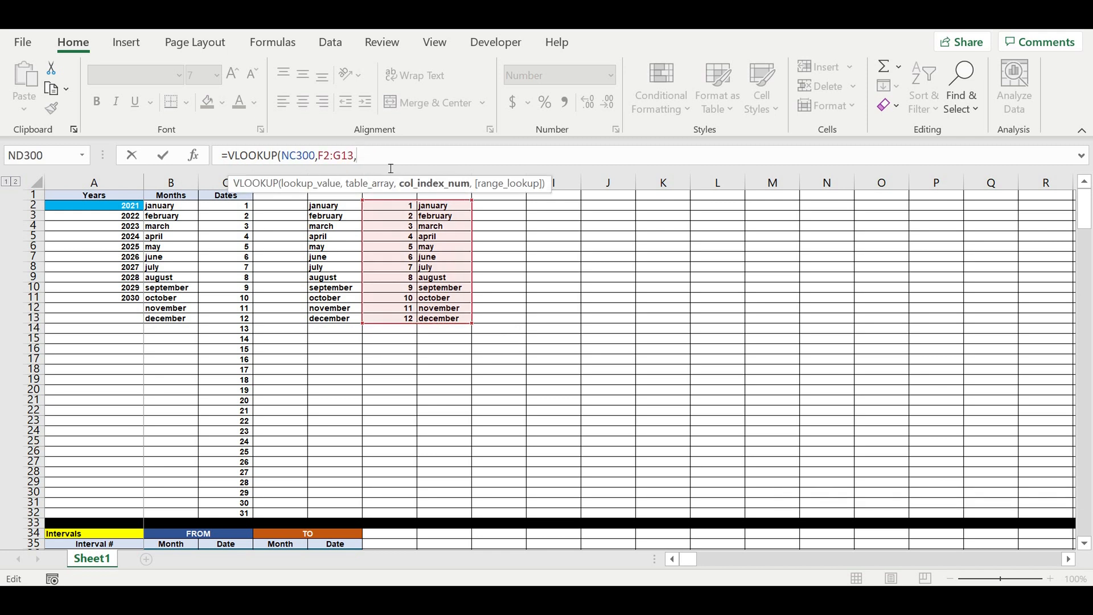
type("2,")
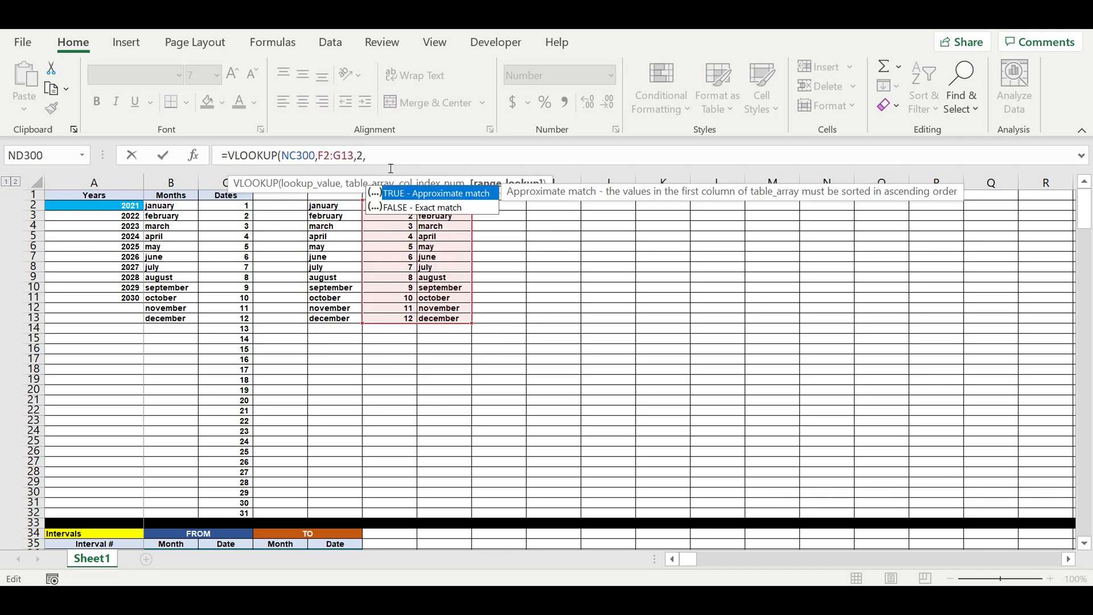
type("0)")
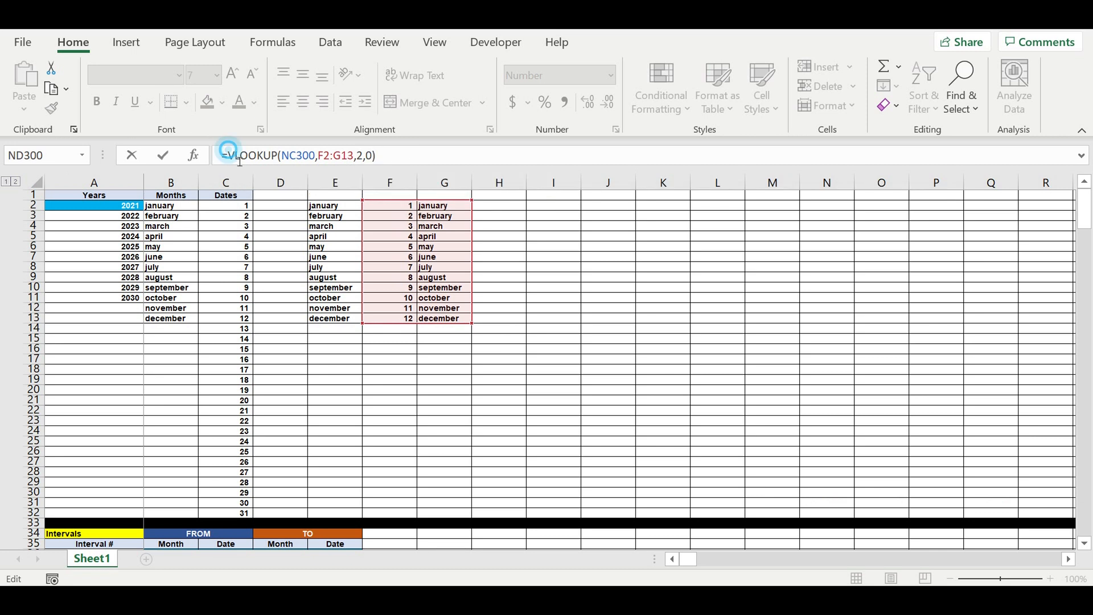
Wrap the ND300 lookup in IFERROR with "" as the fallback value, and recheck the finished formula
type("I")
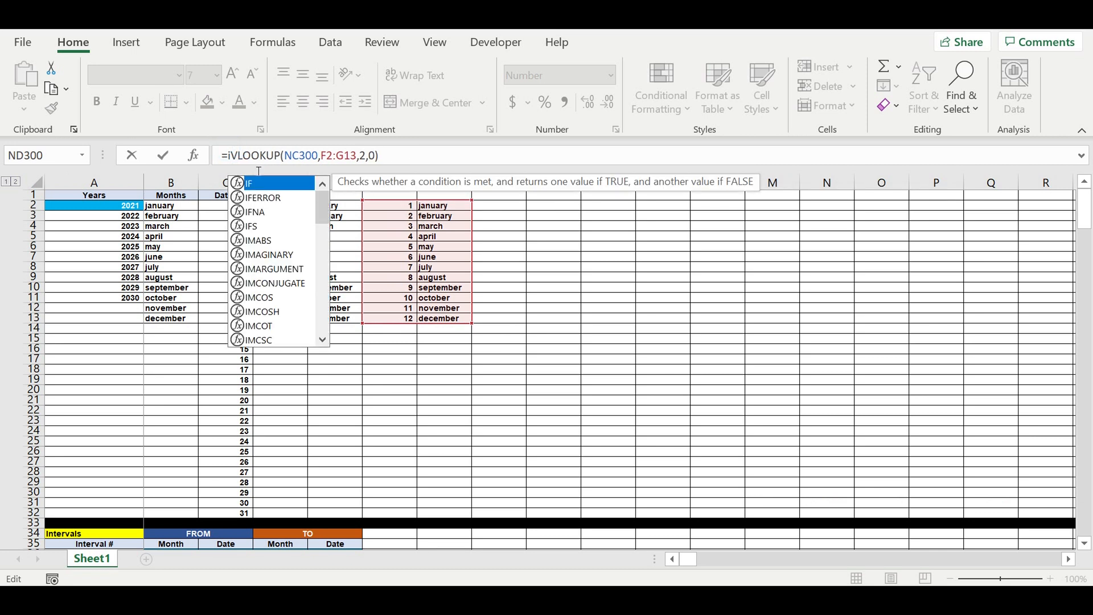
type("f")
double_click(272, 202)
left_click(445, 161)
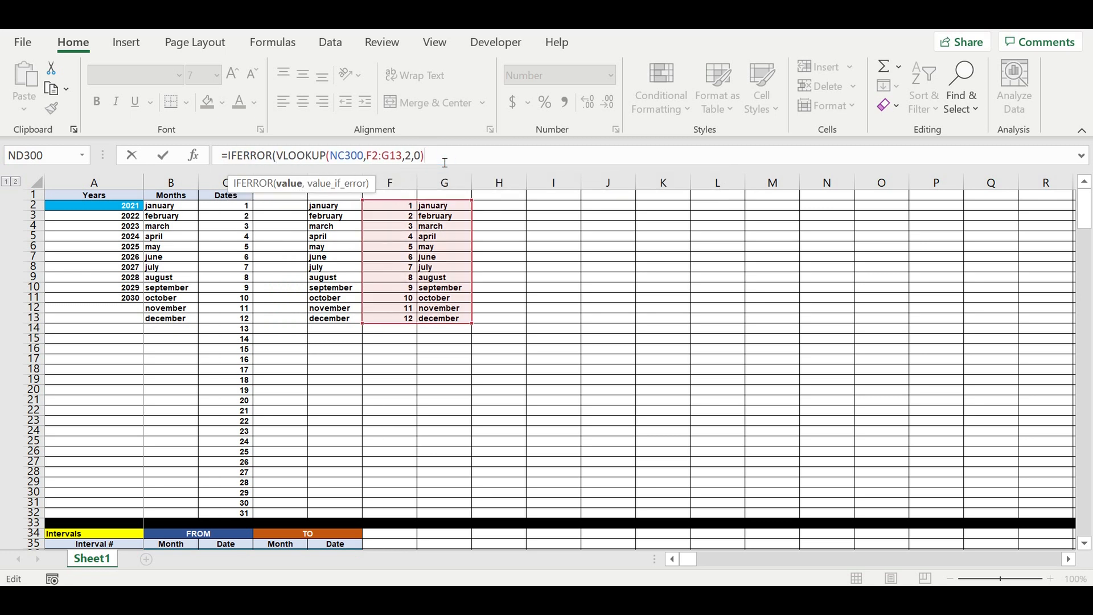
type(",")
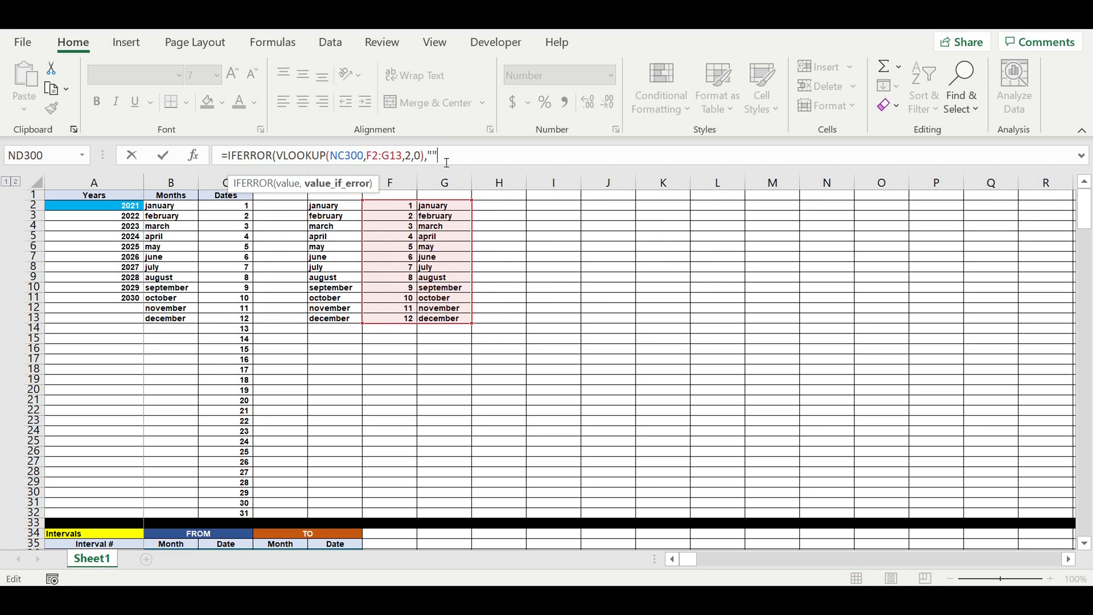
type("\"\")")
key("Return")
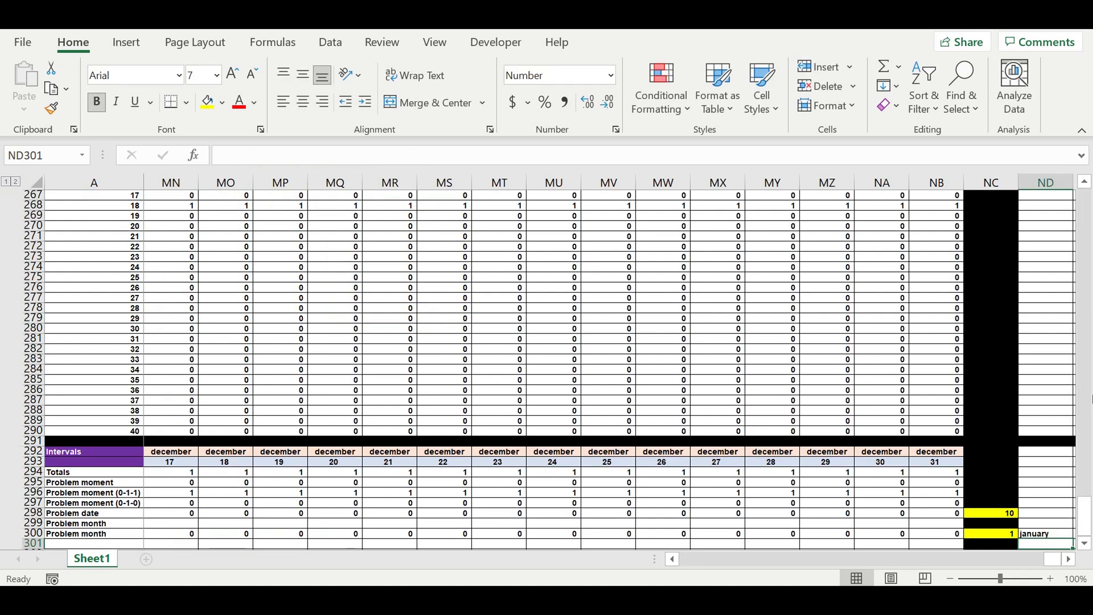
scroll(1045, 455, "down", 3)
left_click(1047, 472)
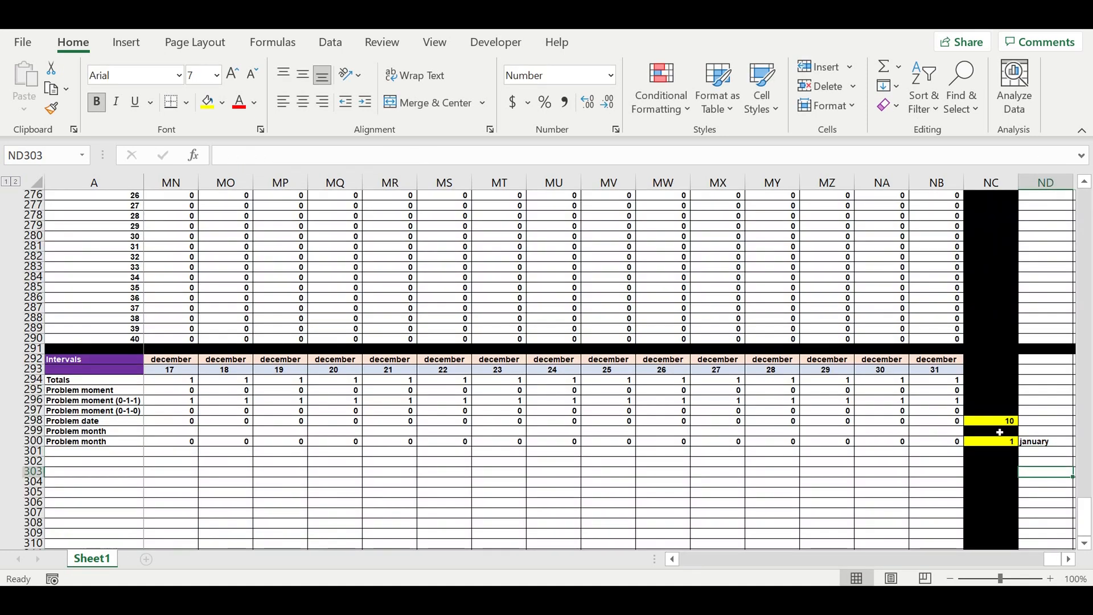
left_click(992, 425)
left_click(1031, 445)
Insert five rows above the yellow Intervals header, starting at row 34
left_click_drag(1052, 558, 378, 383)
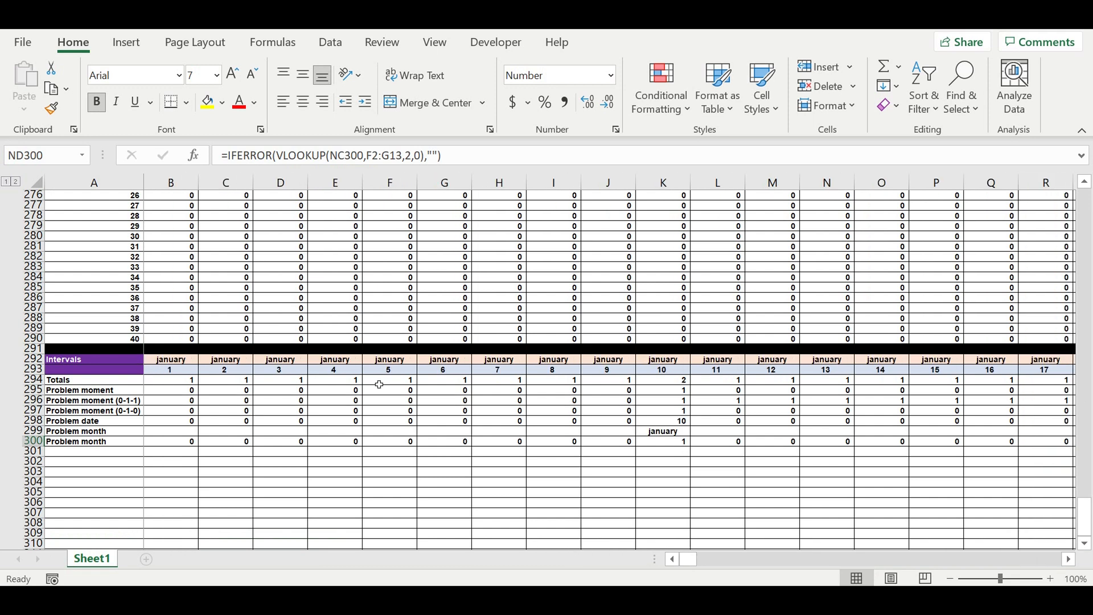
scroll(254, 261, "up", 1)
scroll(262, 263, "up", 20)
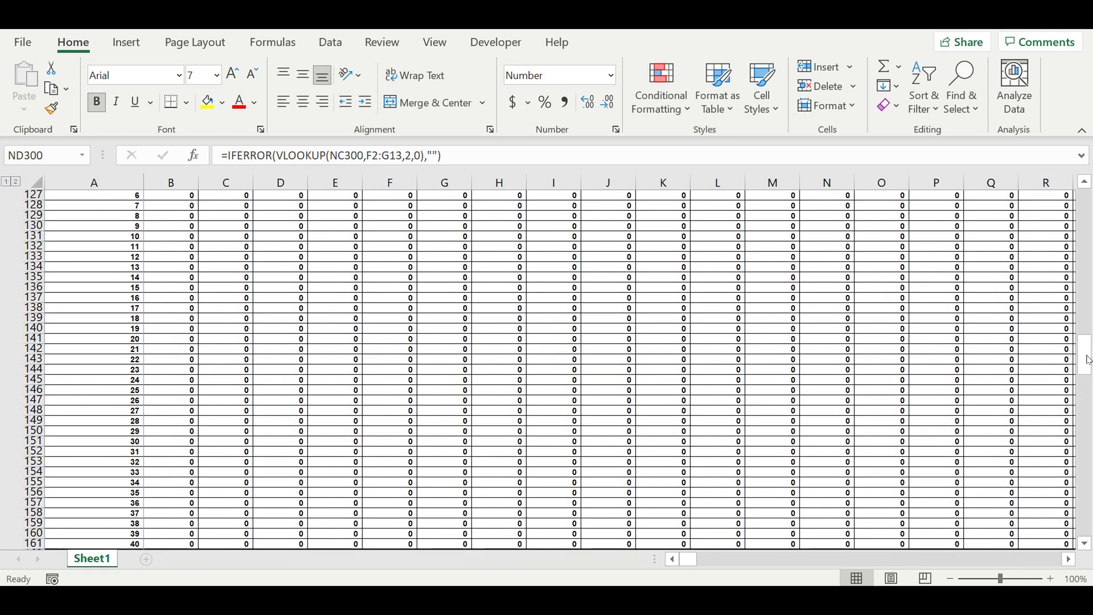
left_click_drag(1087, 360, 1086, 214)
scroll(381, 413, "down", 4)
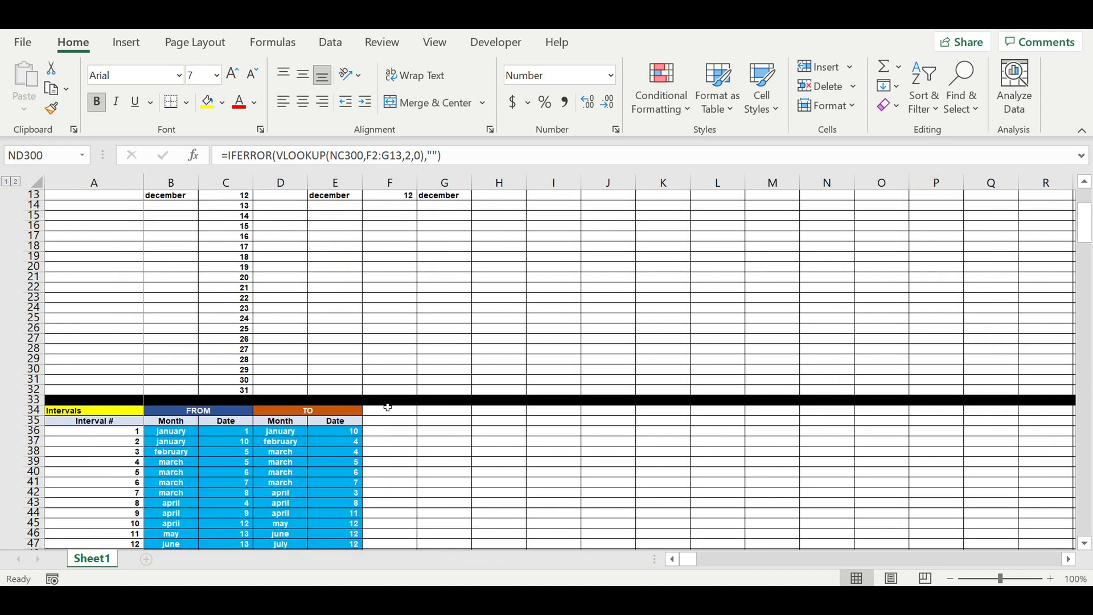
scroll(388, 407, "down", 3)
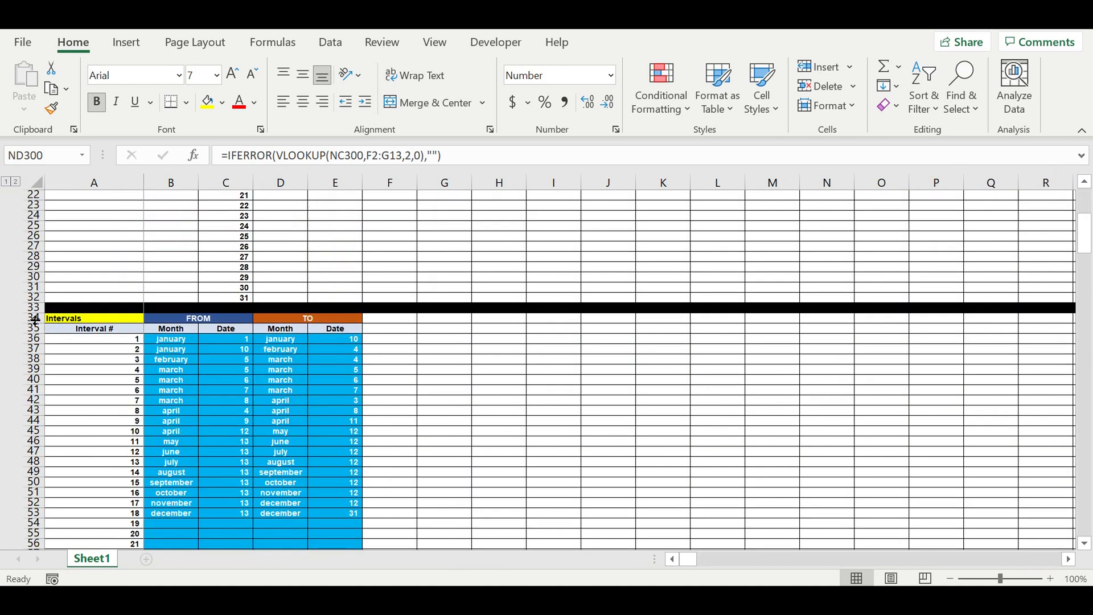
left_click_drag(33, 325, 33, 365)
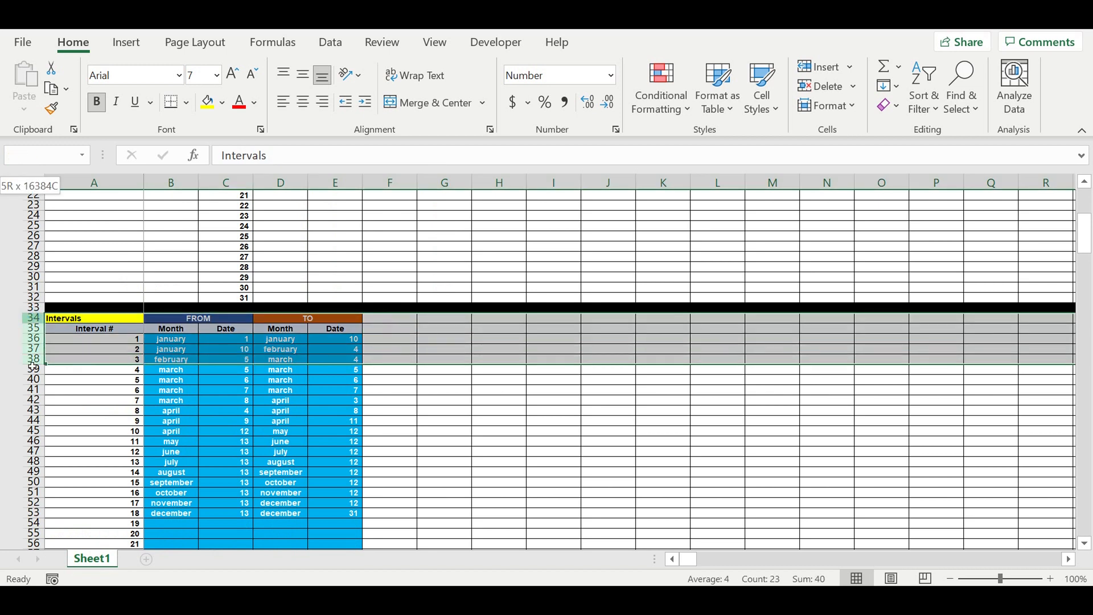
right_click(37, 340)
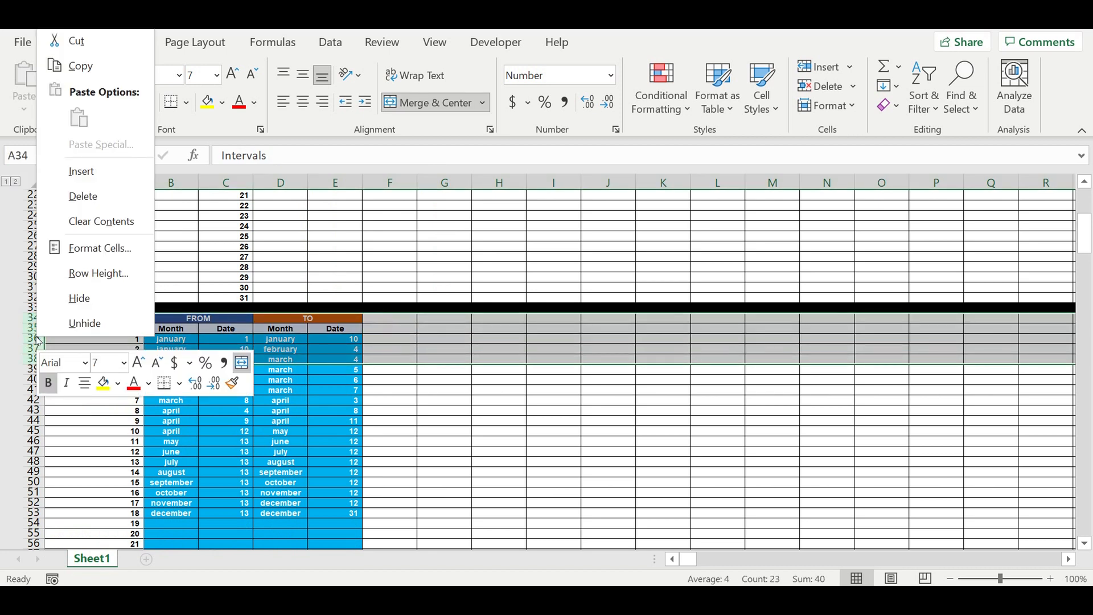
left_click(95, 173)
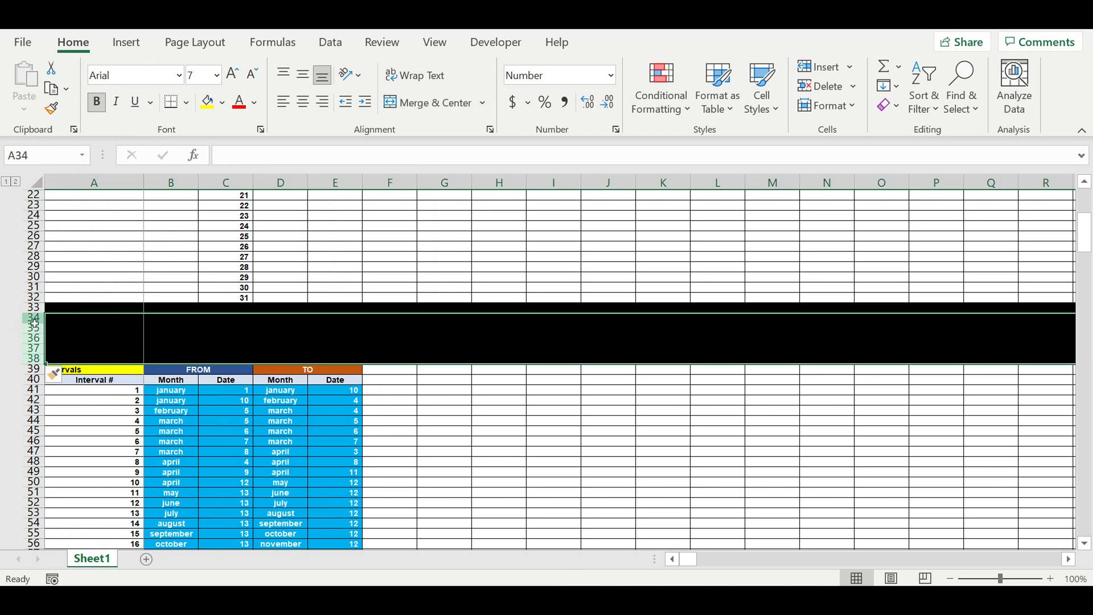
Change the fill of the inserted rows 34 to 37 to white, leaving row 38 black as a divider
left_click_drag(33, 317, 33, 349)
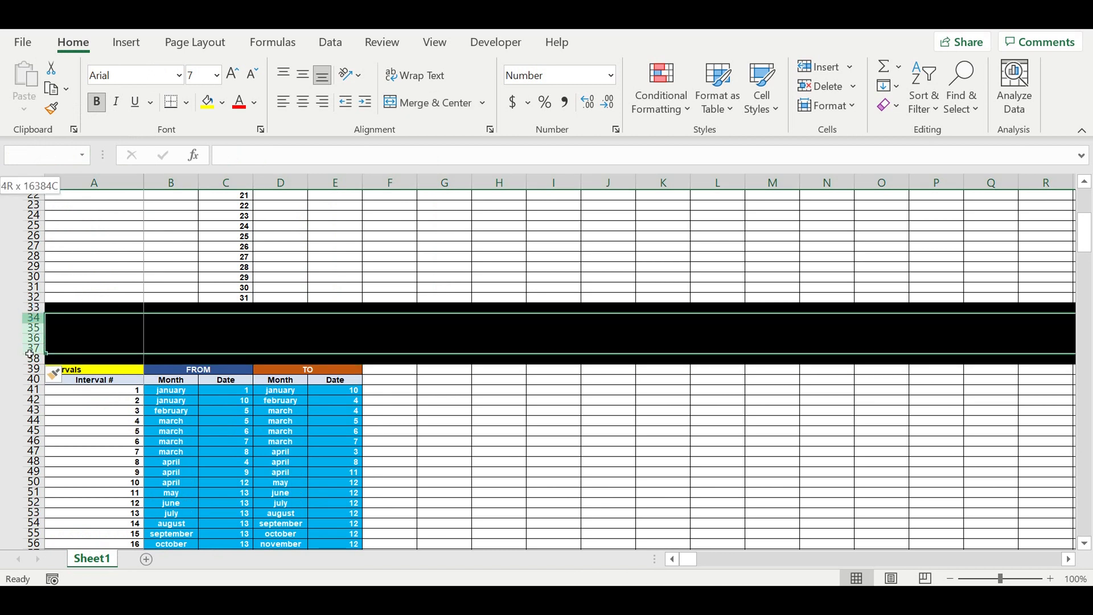
left_click(222, 103)
left_click(215, 149)
Label the new block with Problem interval in A34, Month in A35 and Date in A36
left_click(122, 318)
type("Problem interval")
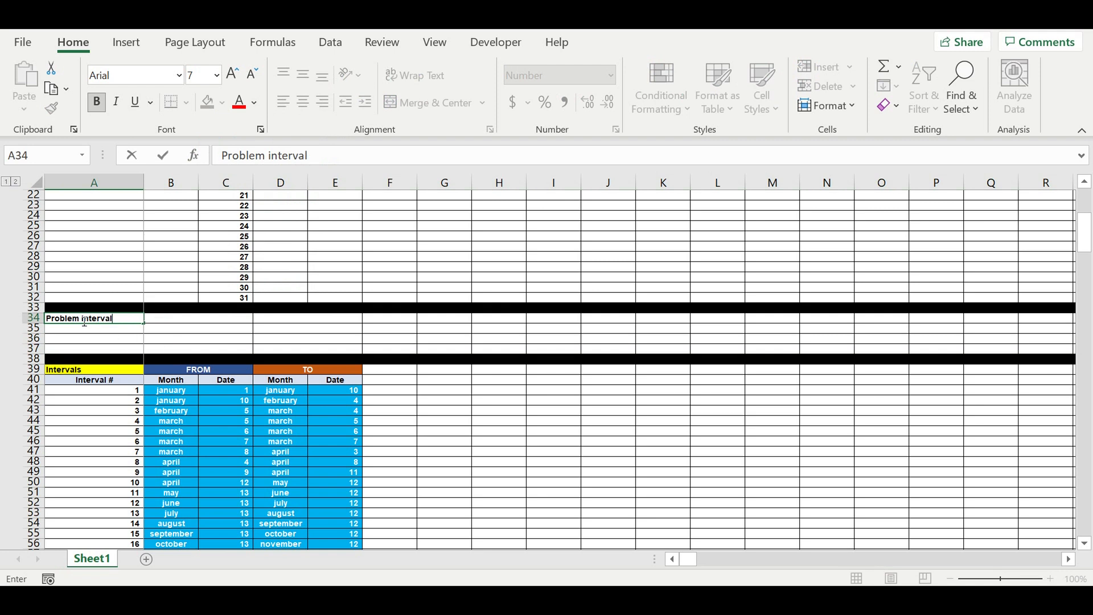
key("Return")
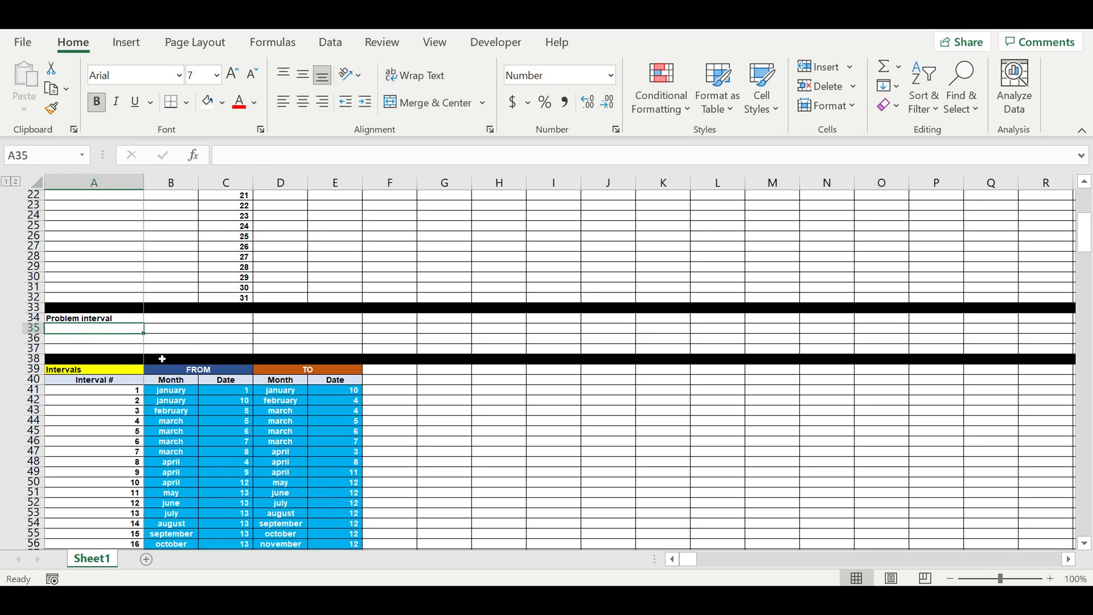
type("Month")
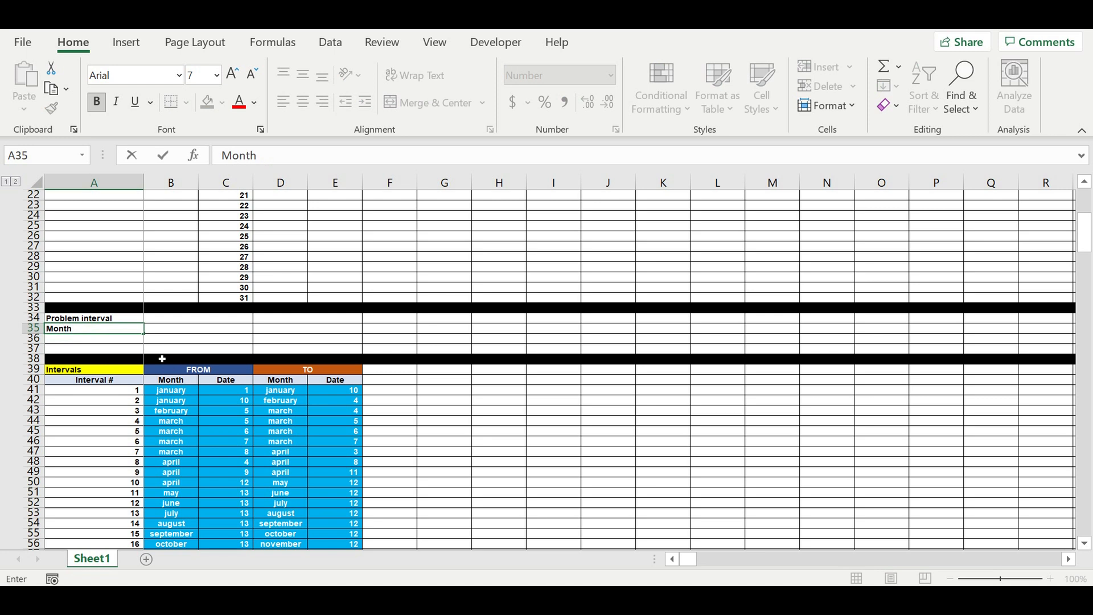
key("Return")
type("D")
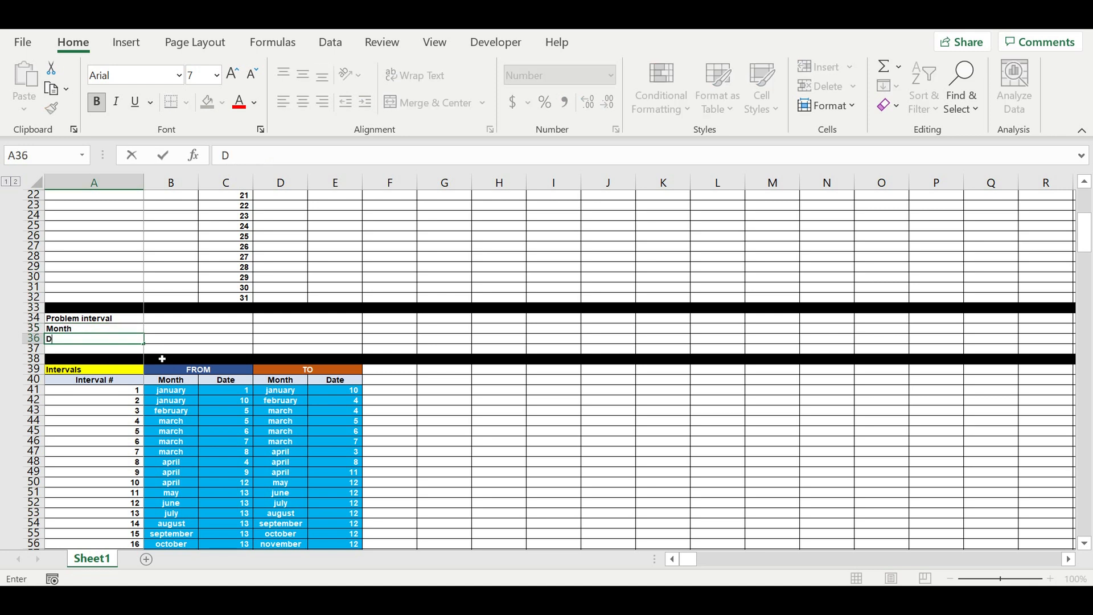
type("ate")
left_click(225, 329)
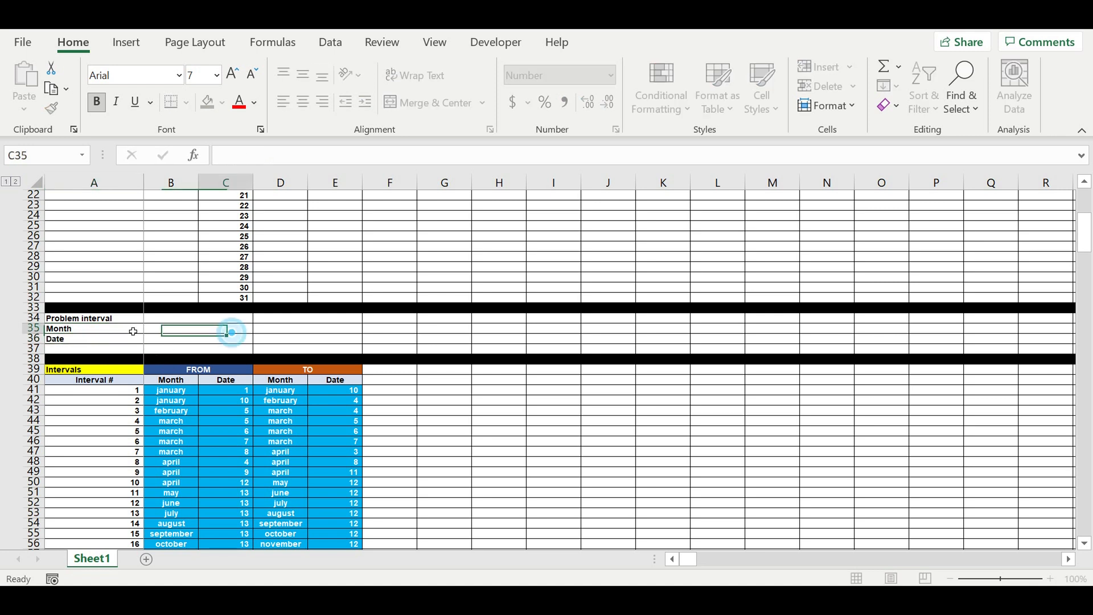
Fill the Problem interval label with standard orange and indent the Month and Date labels below it
left_click(104, 318)
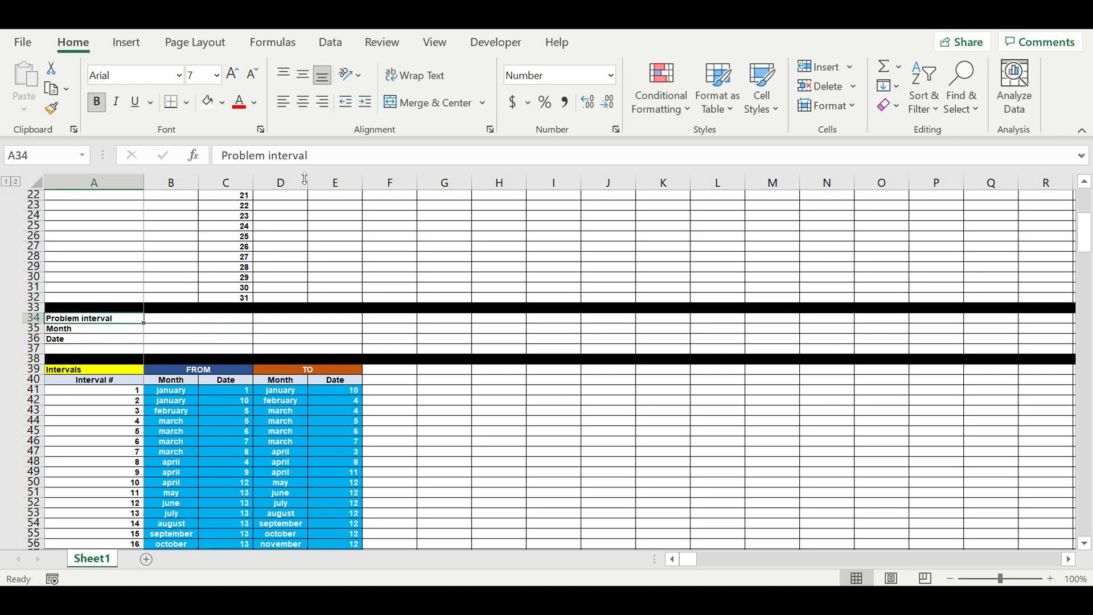
left_click(222, 103)
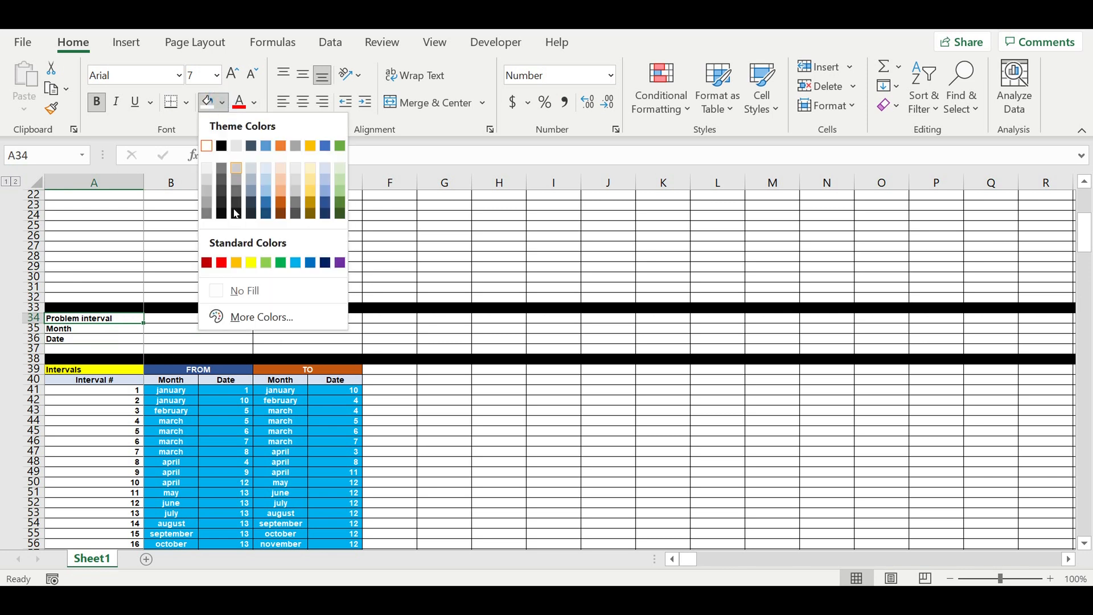
left_click(236, 264)
left_click_drag(79, 329, 85, 340)
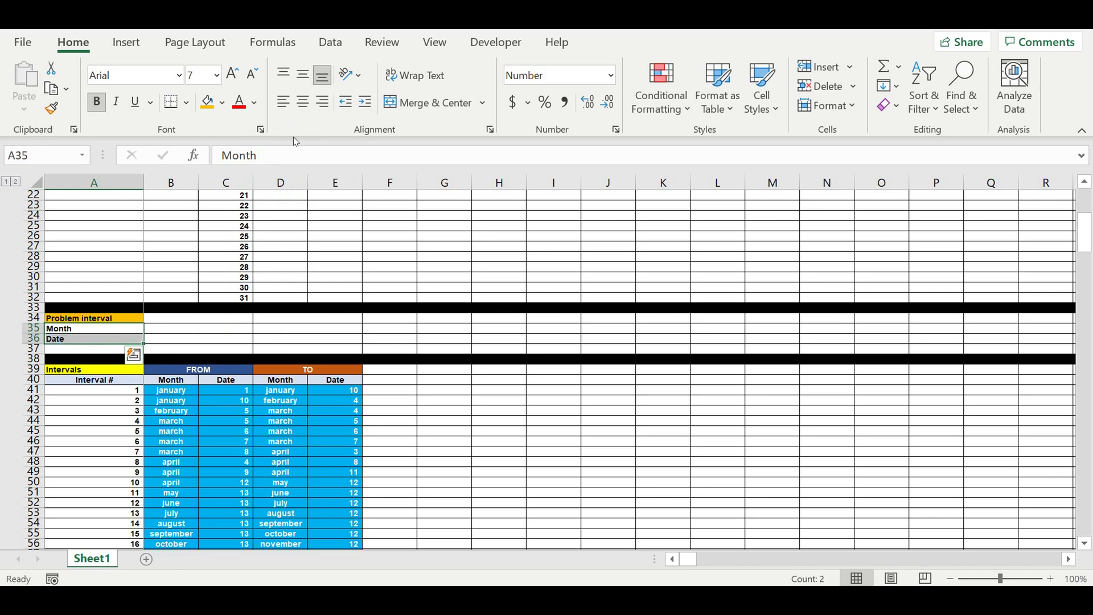
left_click(367, 104)
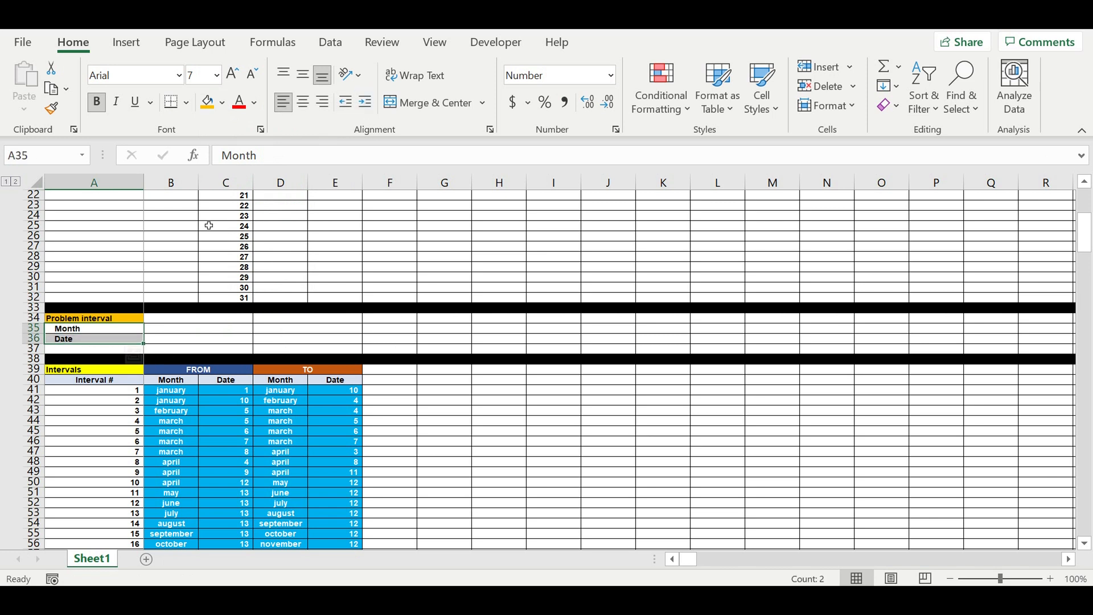
Delete the spare blank row 37 beneath the Date label
left_click(33, 349)
right_click(33, 348)
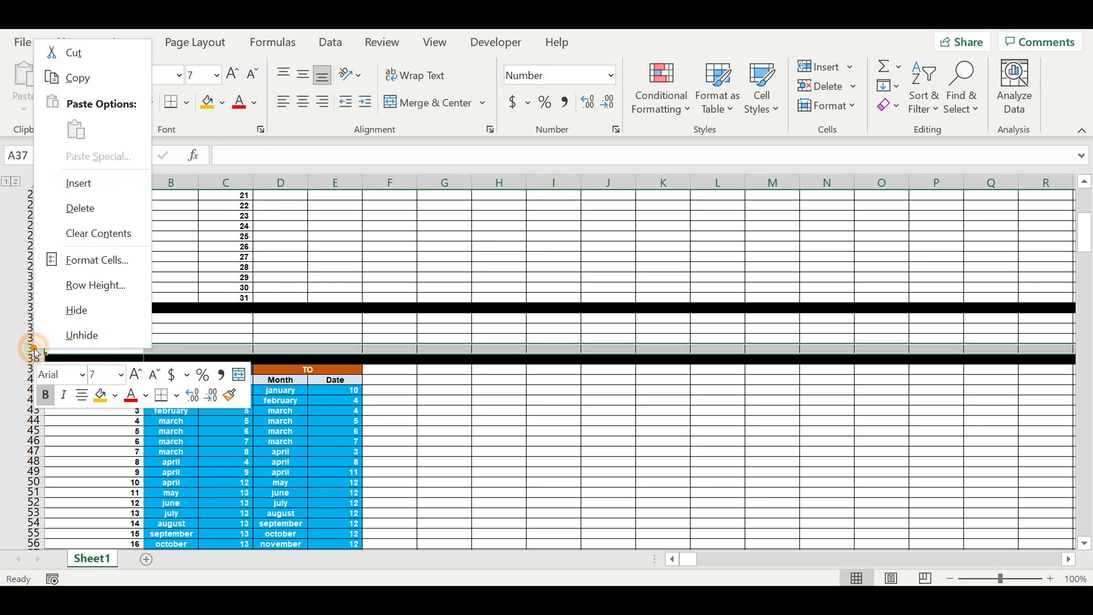
left_click(90, 202)
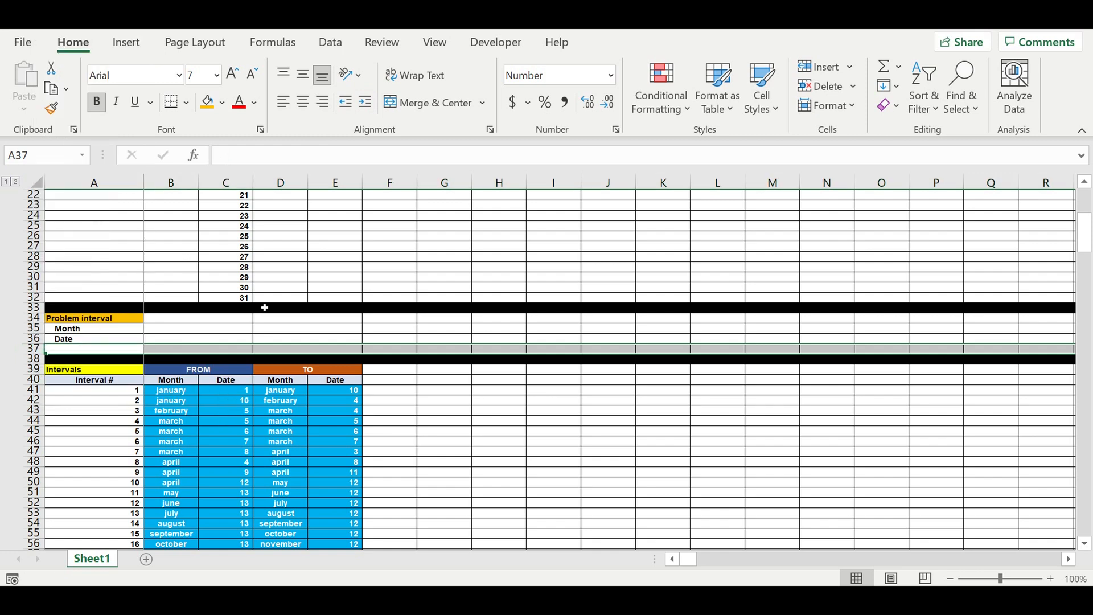
Link B35, beside the Month label, to the looked-up problem month name with =ND304
left_click(170, 327)
type("=")
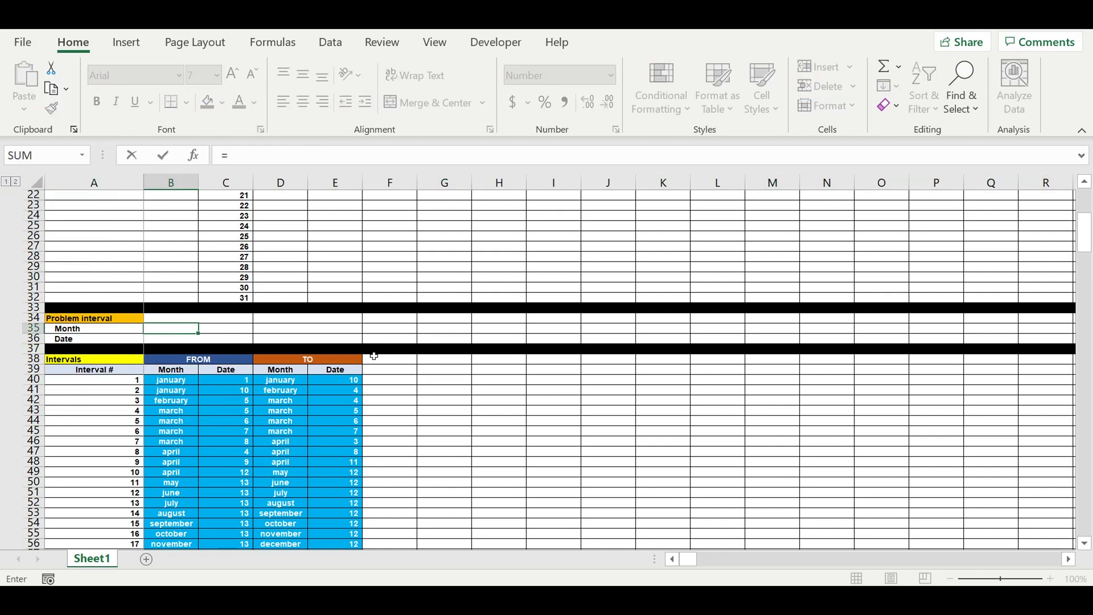
scroll(373, 353, "down", 3)
left_click(1084, 378)
left_click(1084, 378)
left_click_drag(1084, 376, 1084, 572)
left_click_drag(688, 559, 1018, 553)
left_click(1041, 535)
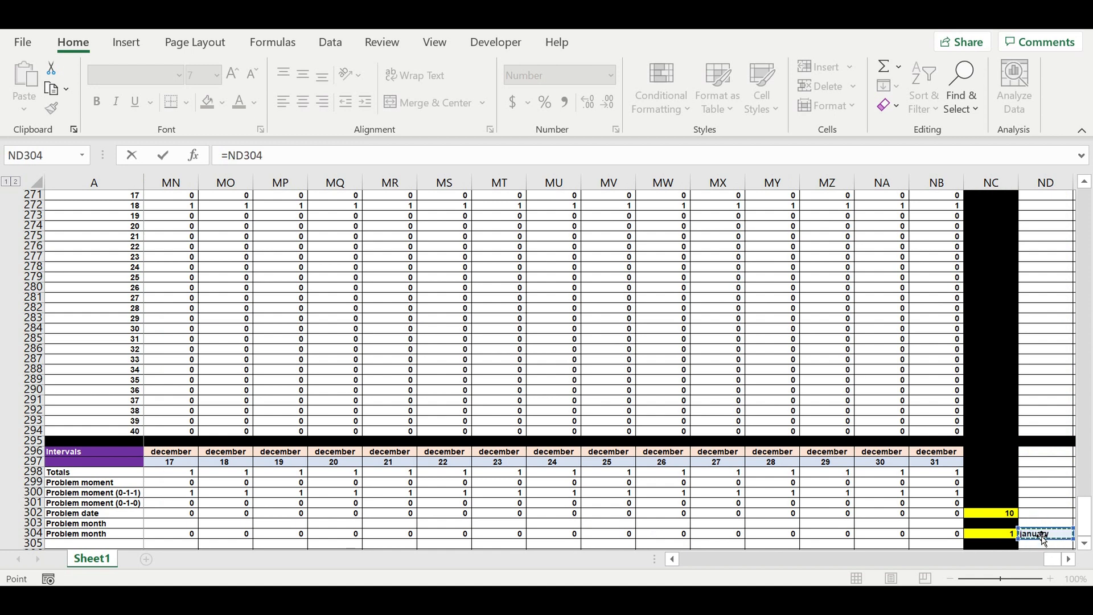
key("Return")
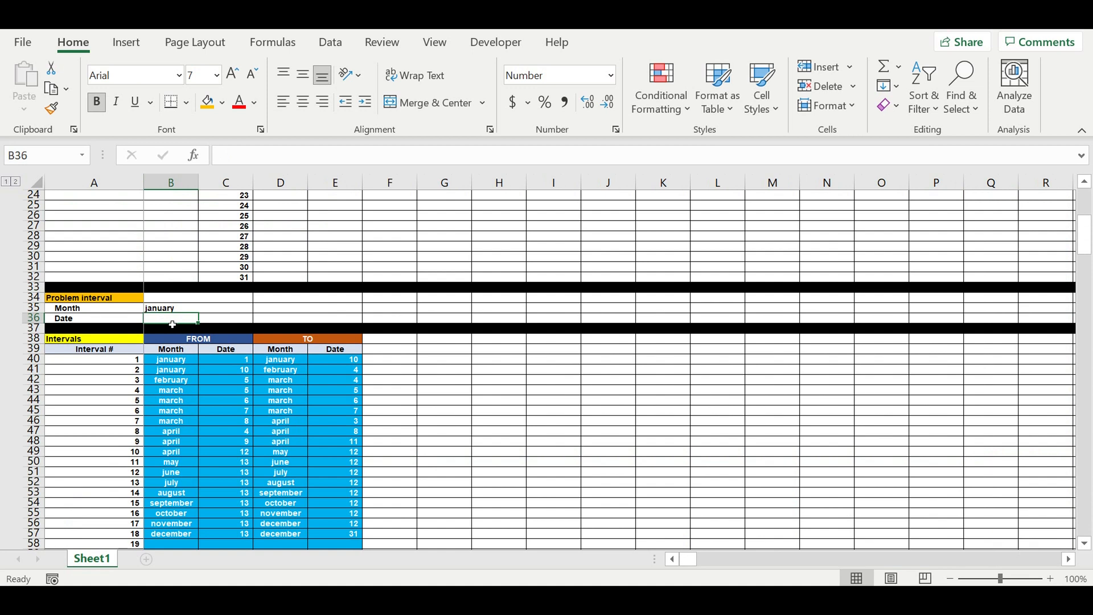
Link B36, beside the Date label, to the yellow Problem date total in NC302
type("=")
left_click_drag(1085, 234, 1084, 515)
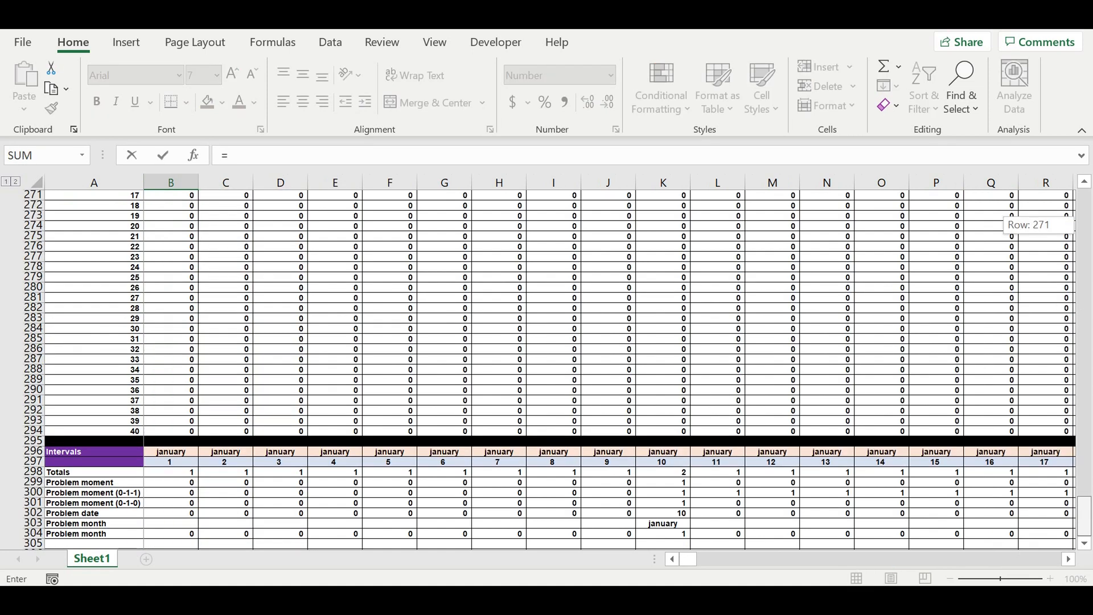
left_click_drag(687, 561, 1090, 569)
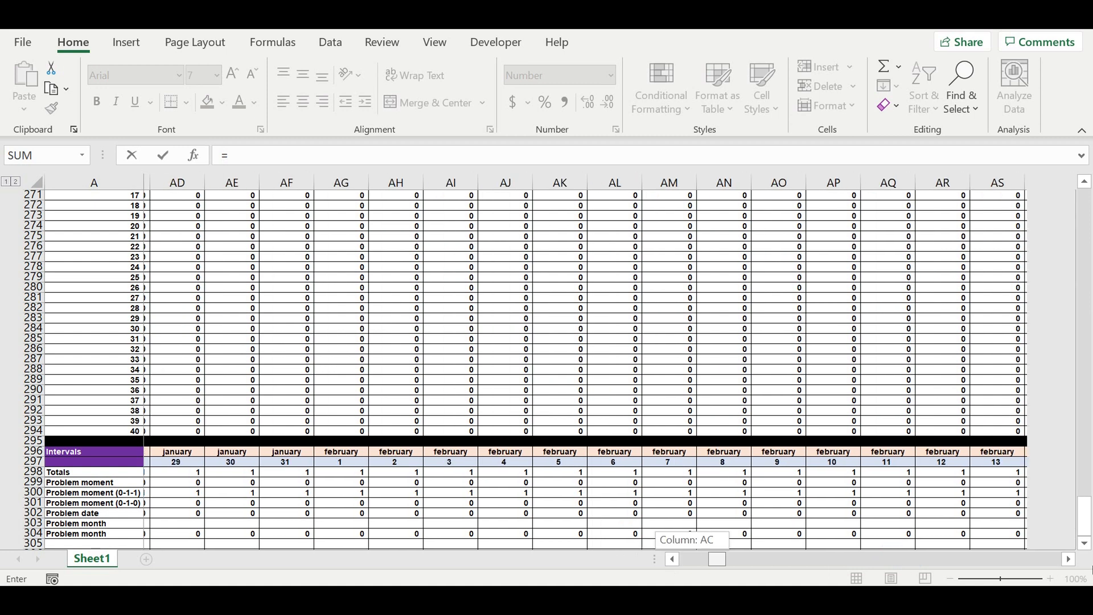
left_click_drag(717, 559, 1051, 559)
left_click(995, 515)
key("Return")
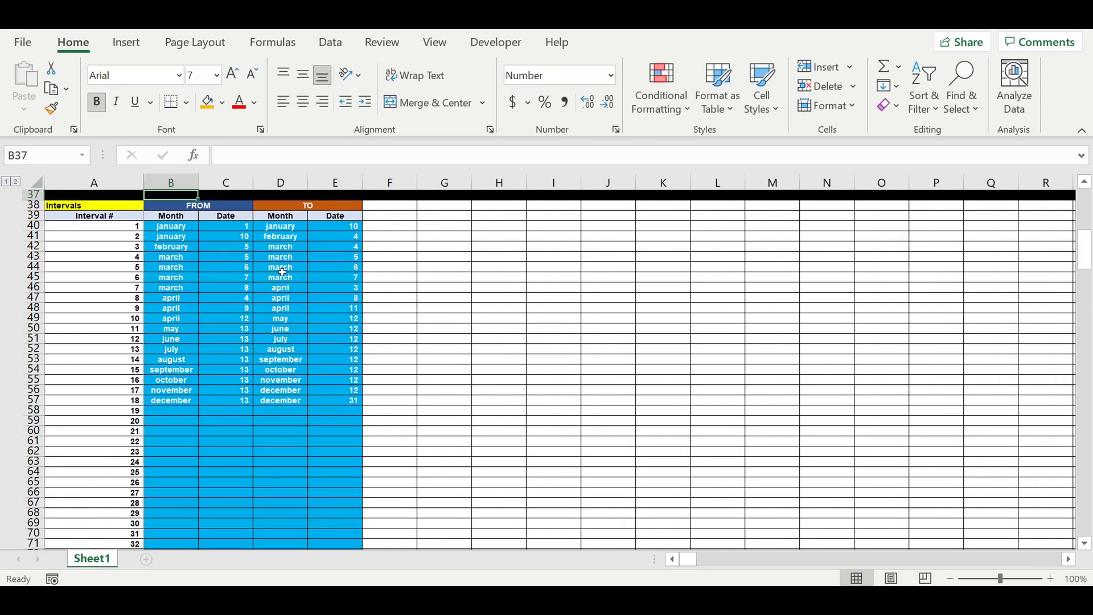
Right-align the month and date values in B35:B36 of the Problem interval block
scroll(282, 272, "up", 5)
left_click_drag(163, 330, 173, 334)
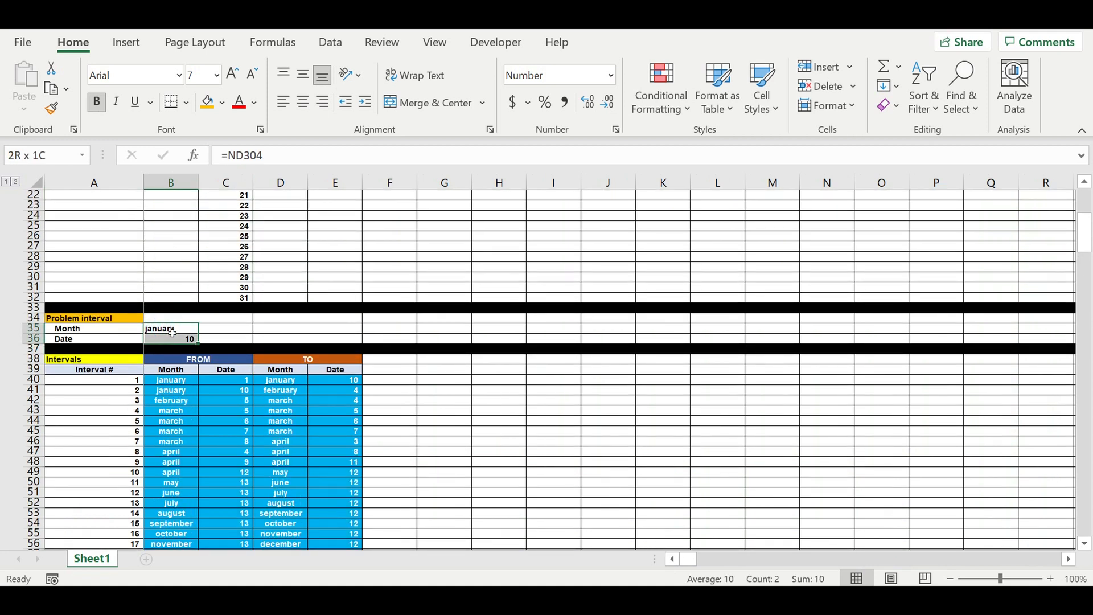
left_click(365, 102)
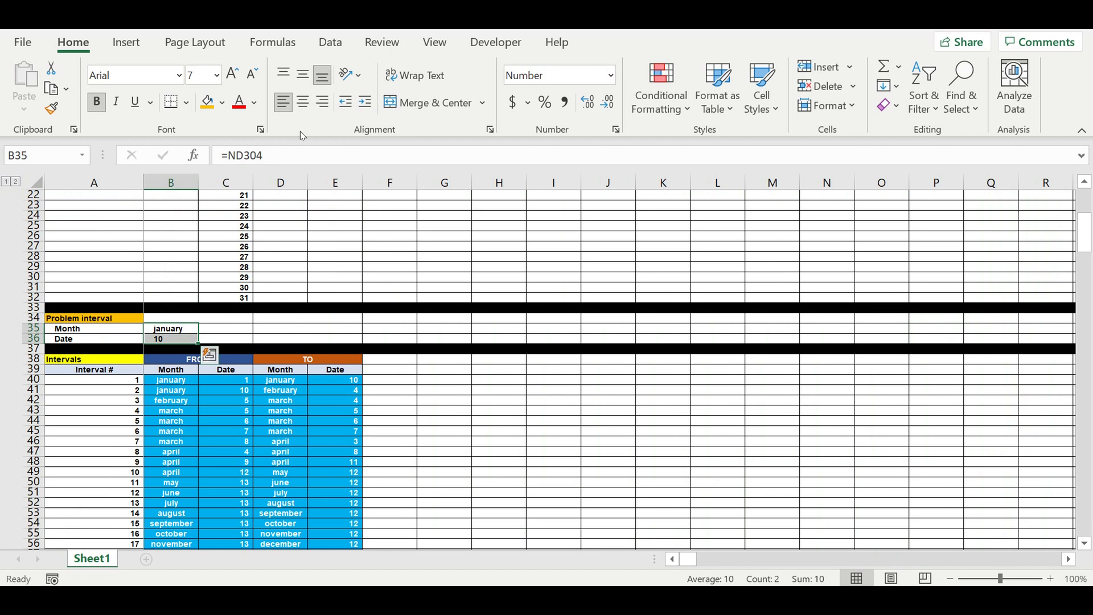
left_click(326, 104)
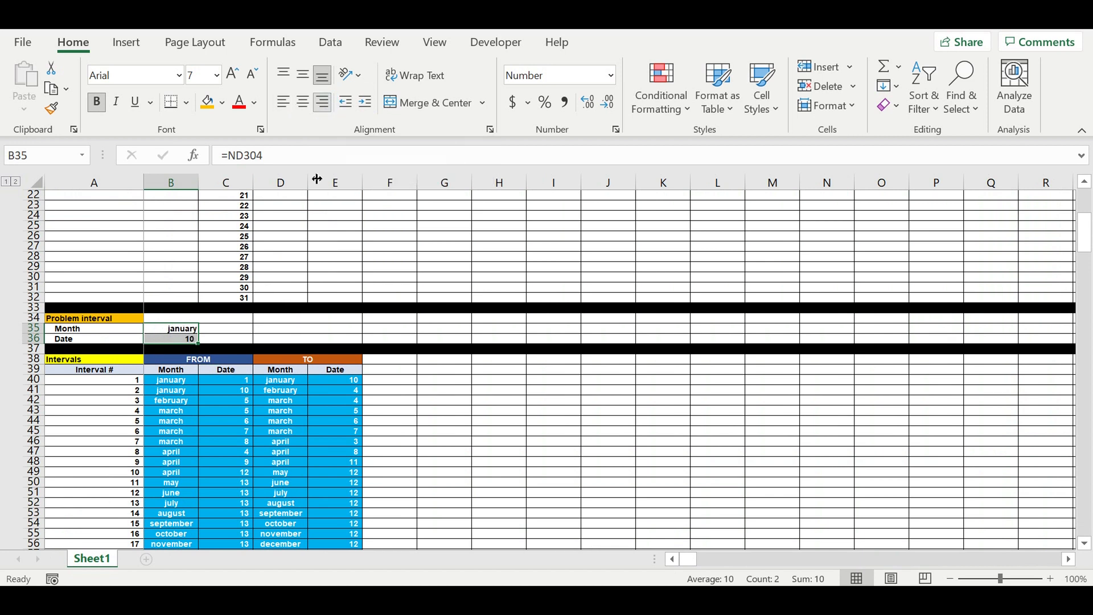
left_click(336, 297)
Fill the Problem interval values in B35:B36 with a custom bright green
left_click_drag(165, 331, 174, 341)
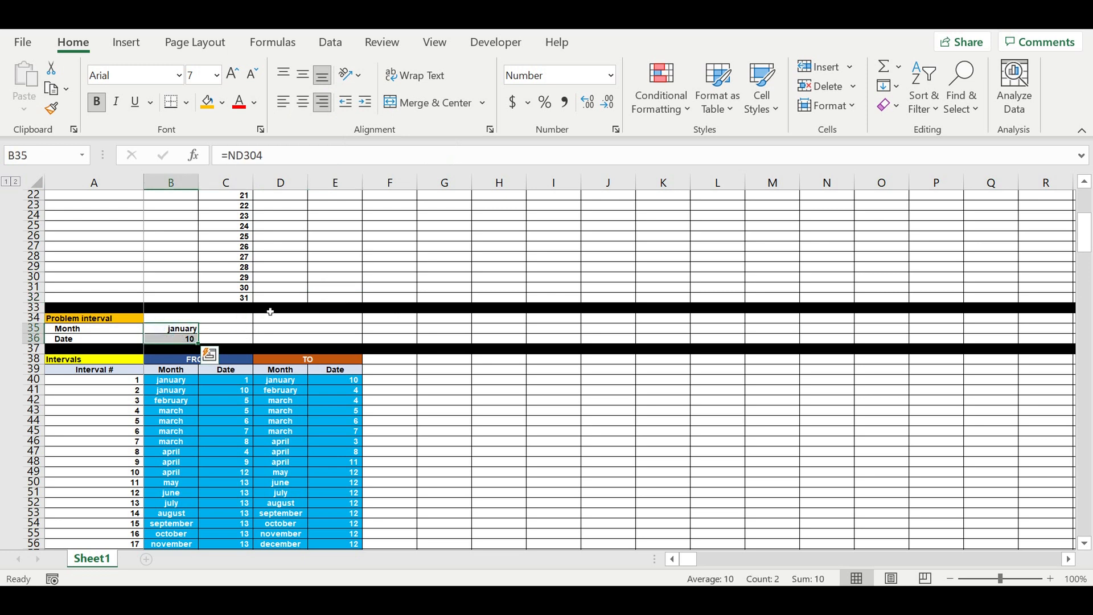
left_click(223, 106)
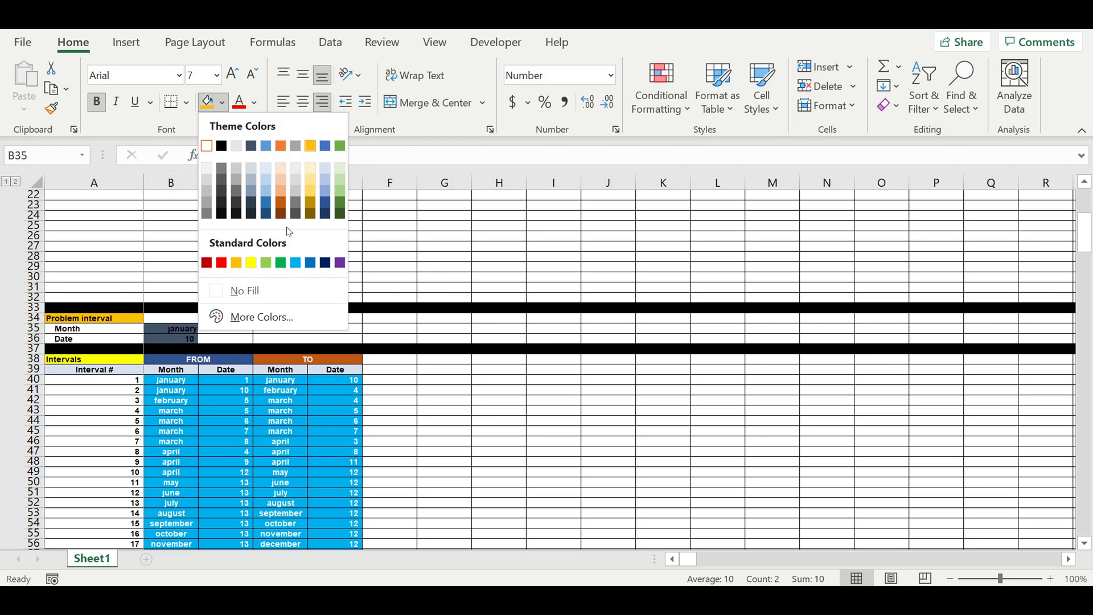
left_click(251, 317)
left_click(464, 260)
left_click(461, 255)
left_click(628, 179)
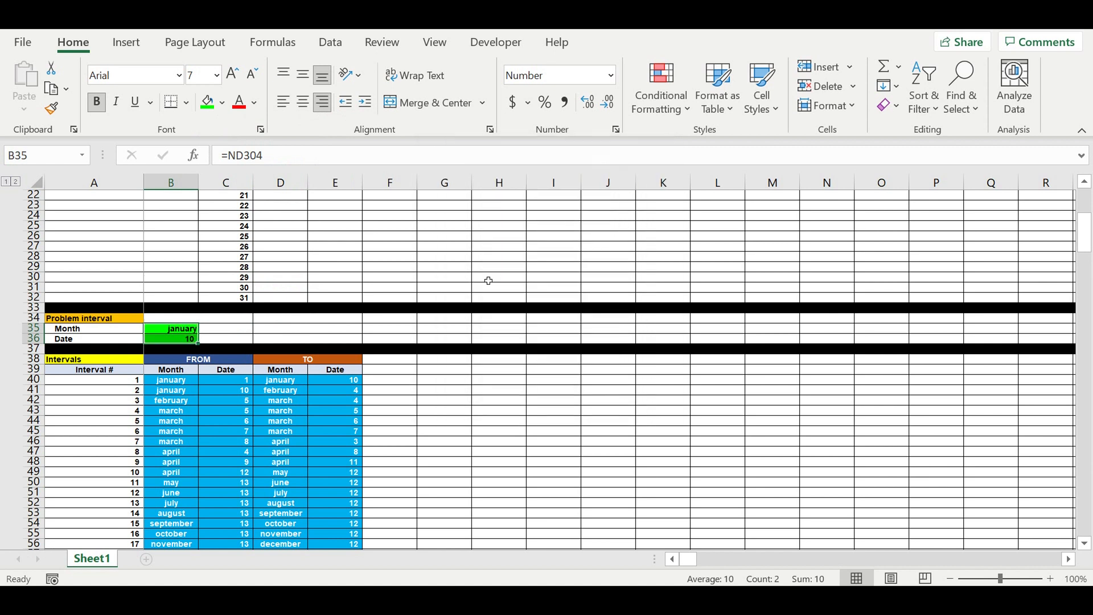
left_click(512, 318)
left_click(500, 431)
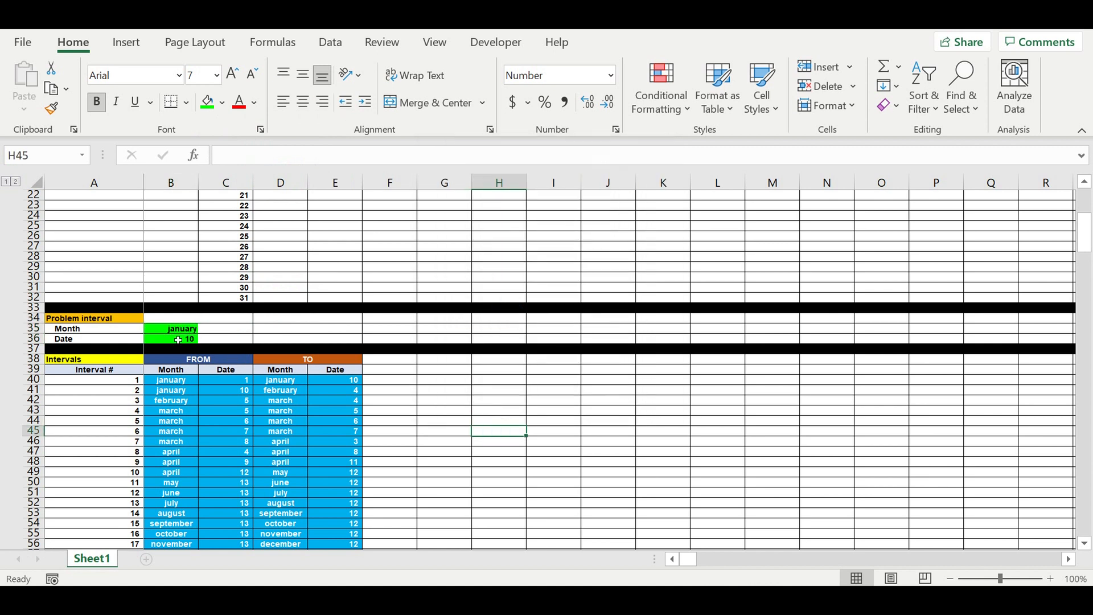
Start a formula-based conditional formatting rule for month cell B35 with the condition =$B$36>0
left_click(178, 338)
left_click(176, 330)
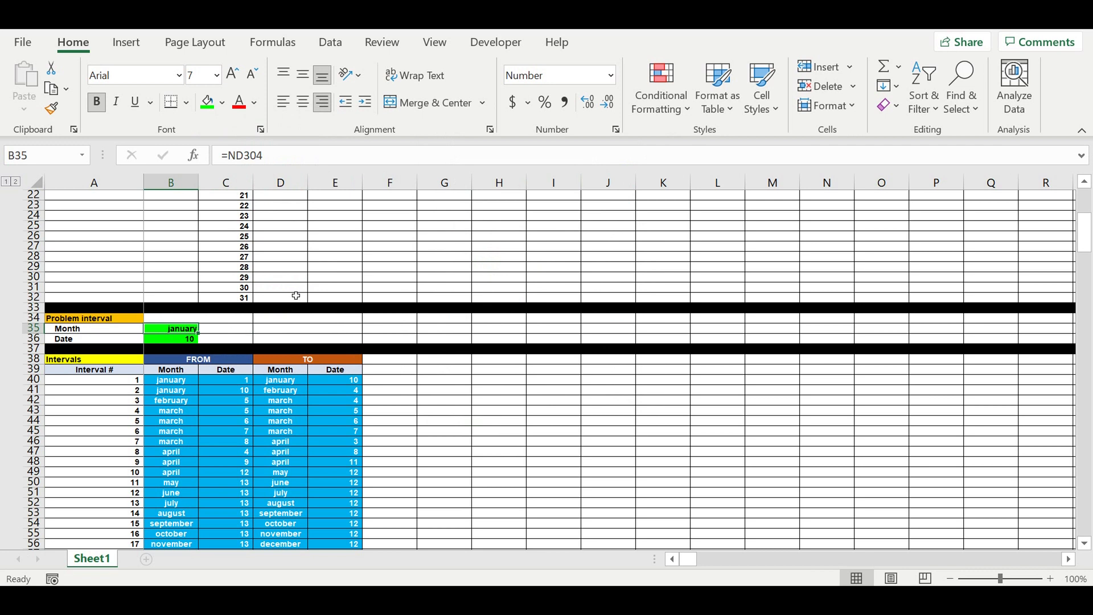
left_click(396, 338)
left_click(185, 330)
left_click(661, 80)
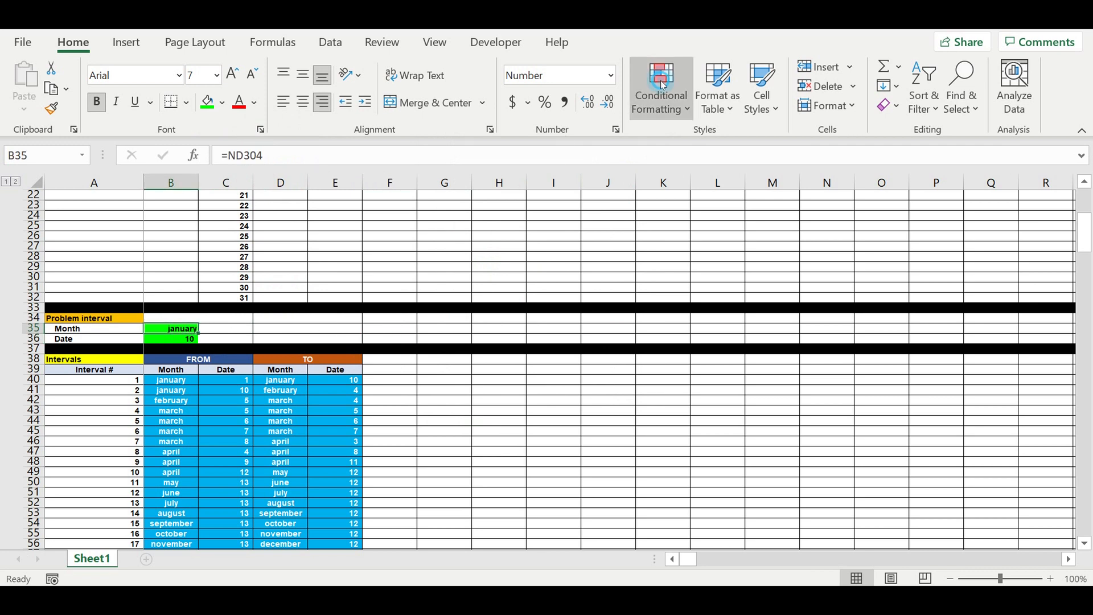
left_click(674, 344)
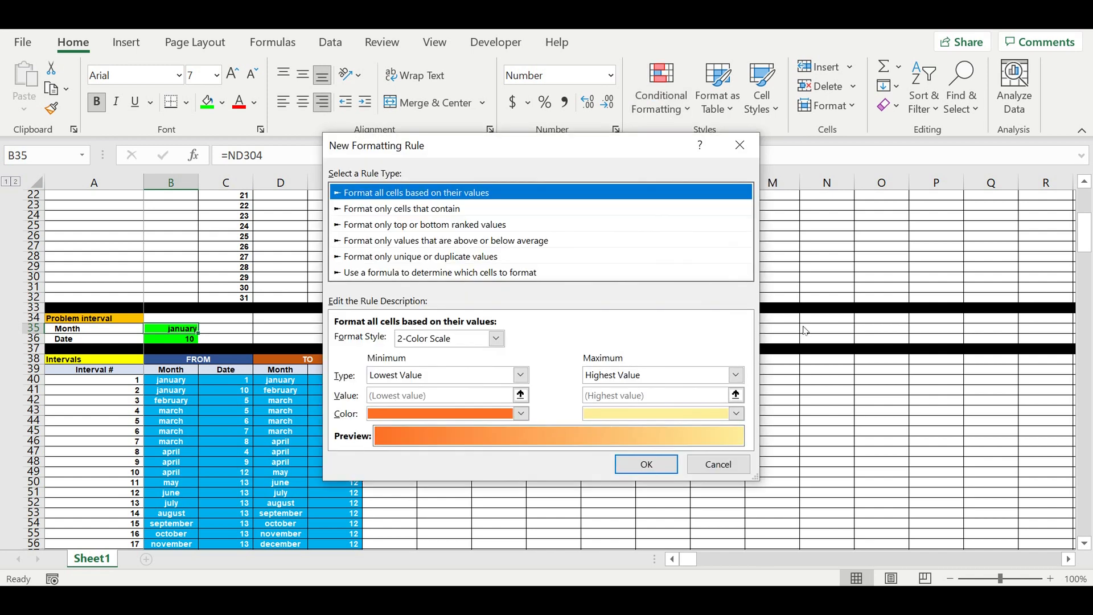
left_click(372, 273)
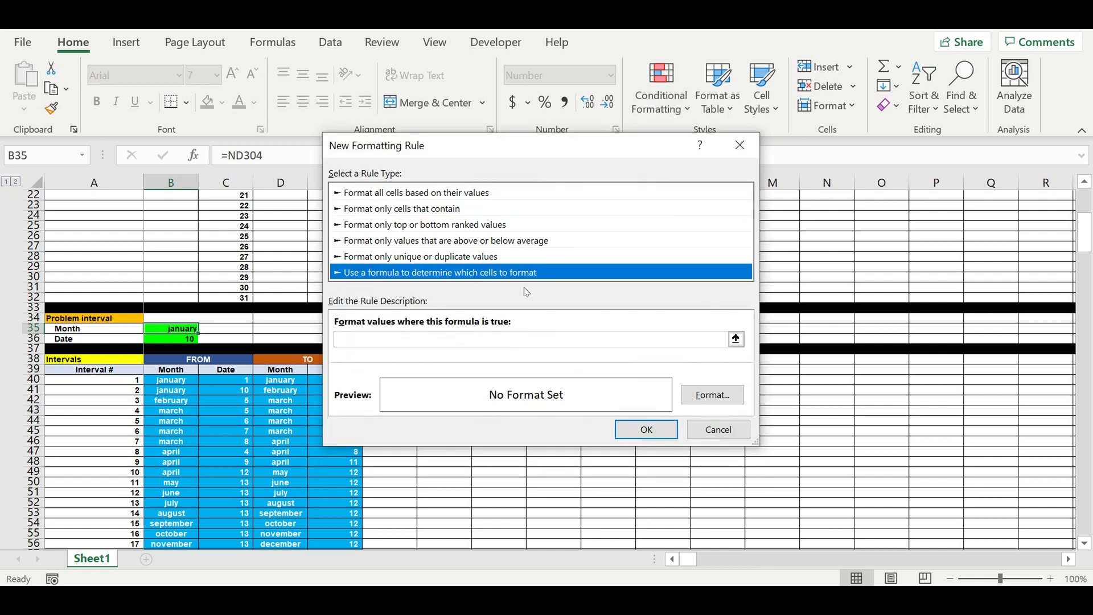
left_click(356, 339)
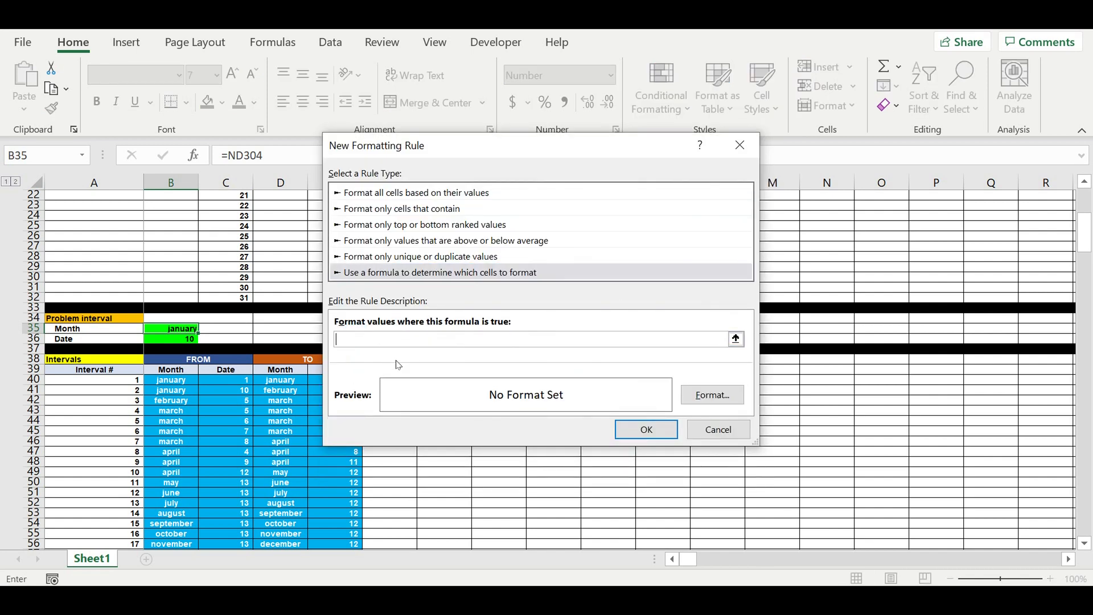
left_click(176, 340)
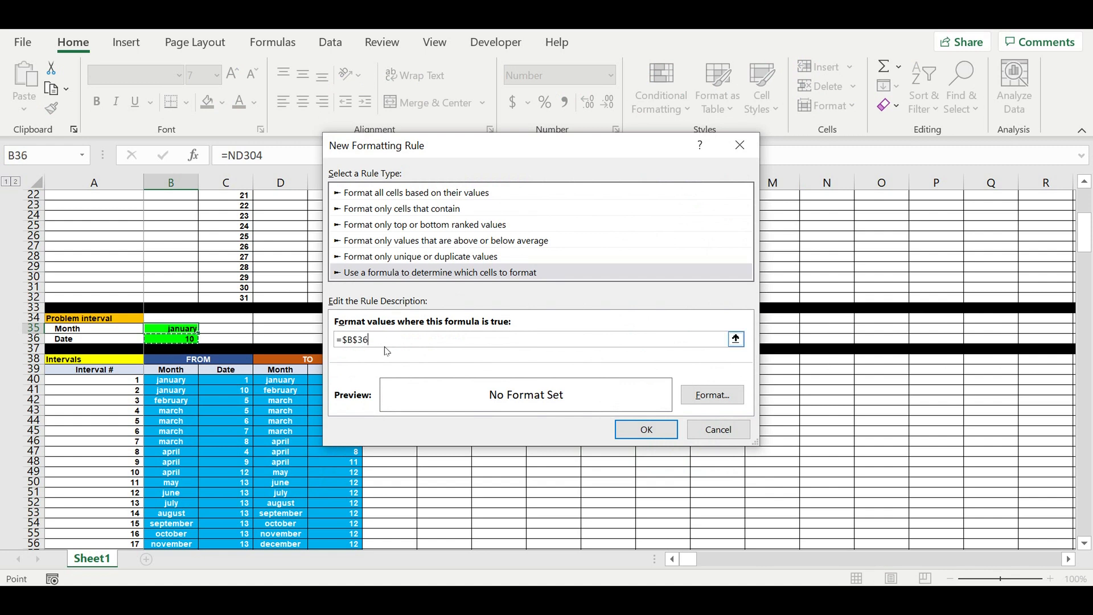
type(">0")
Give the B35 rule a red fill with white font and apply it
left_click(710, 393)
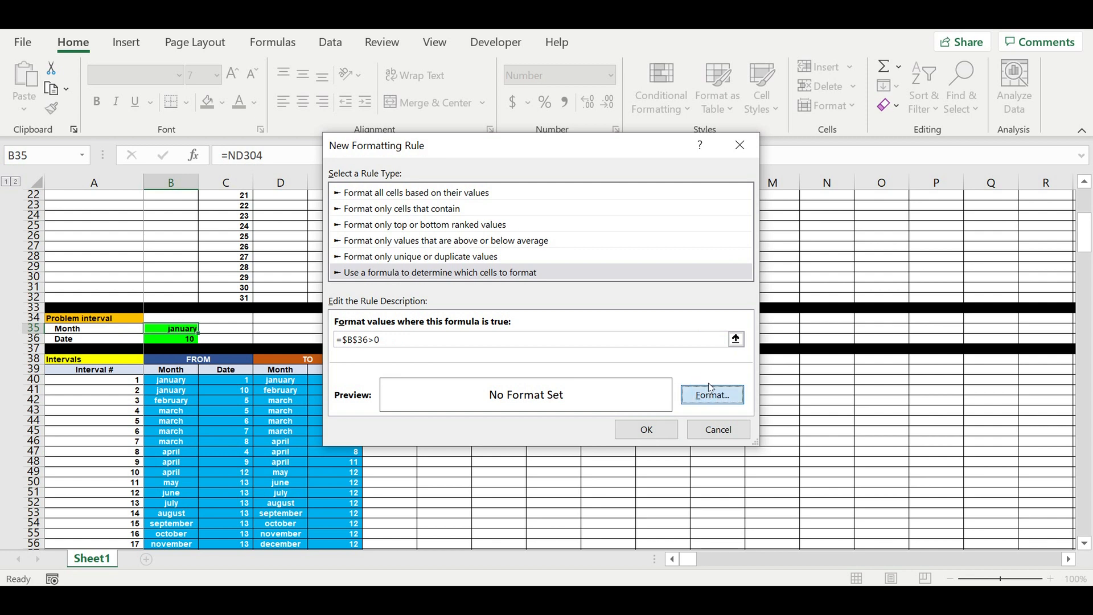
left_click(714, 402)
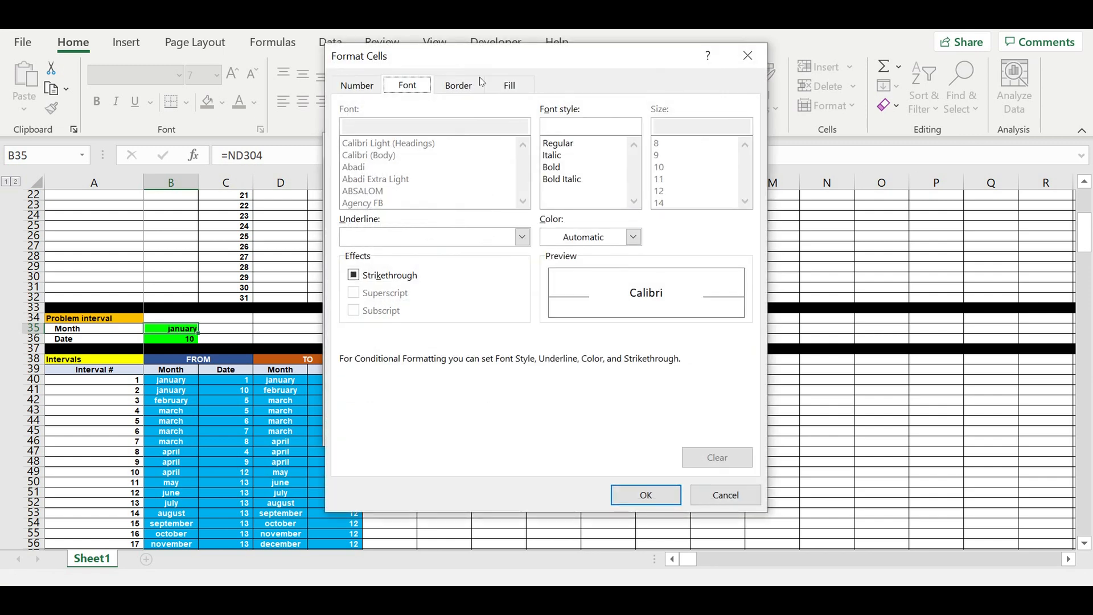
left_click(505, 85)
left_click(370, 244)
left_click(407, 86)
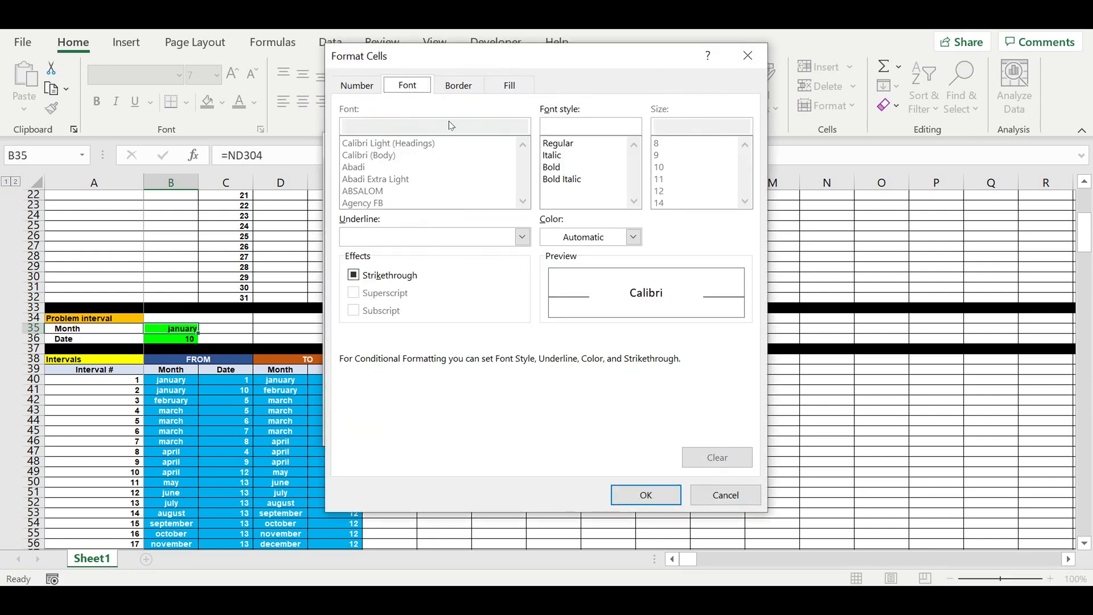
left_click(633, 237)
left_click(548, 305)
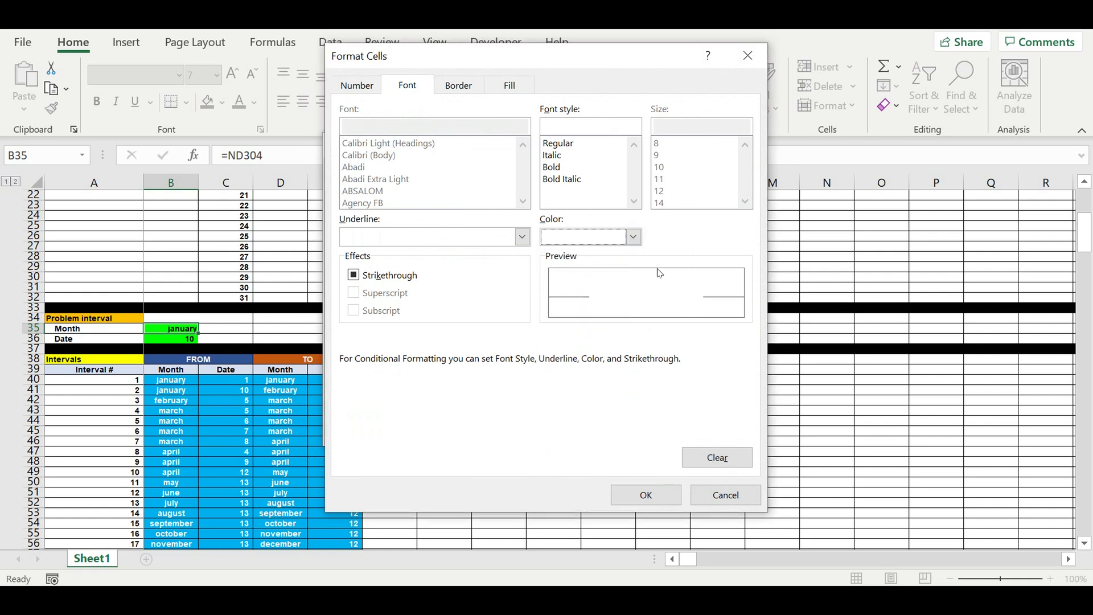
left_click(646, 494)
left_click(647, 434)
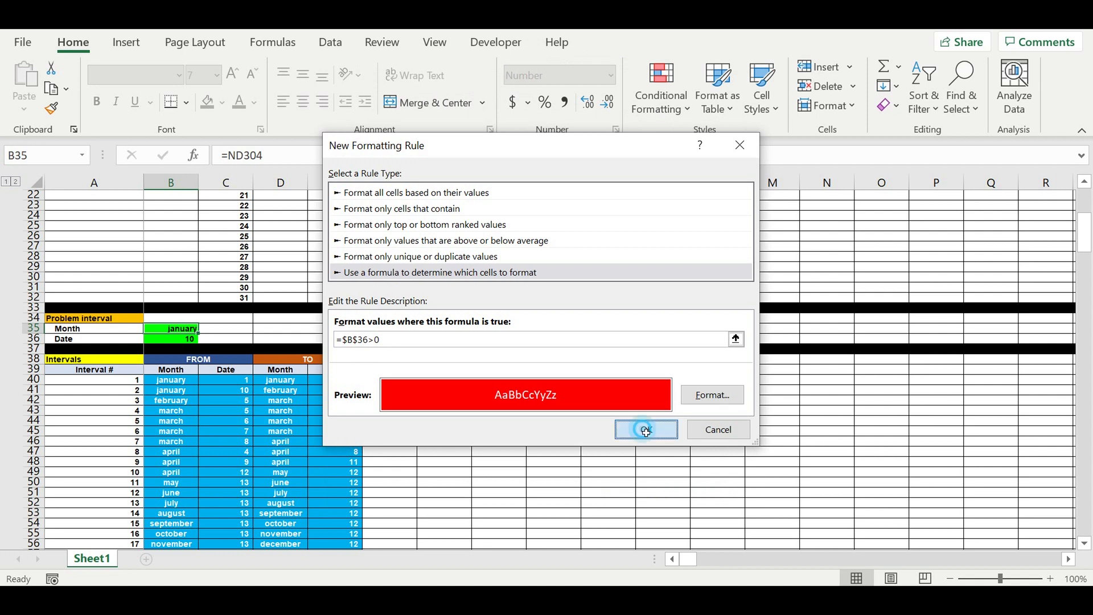
Start a formula-based conditional formatting rule for date cell B36 with the condition =$B$36>0
left_click(182, 341)
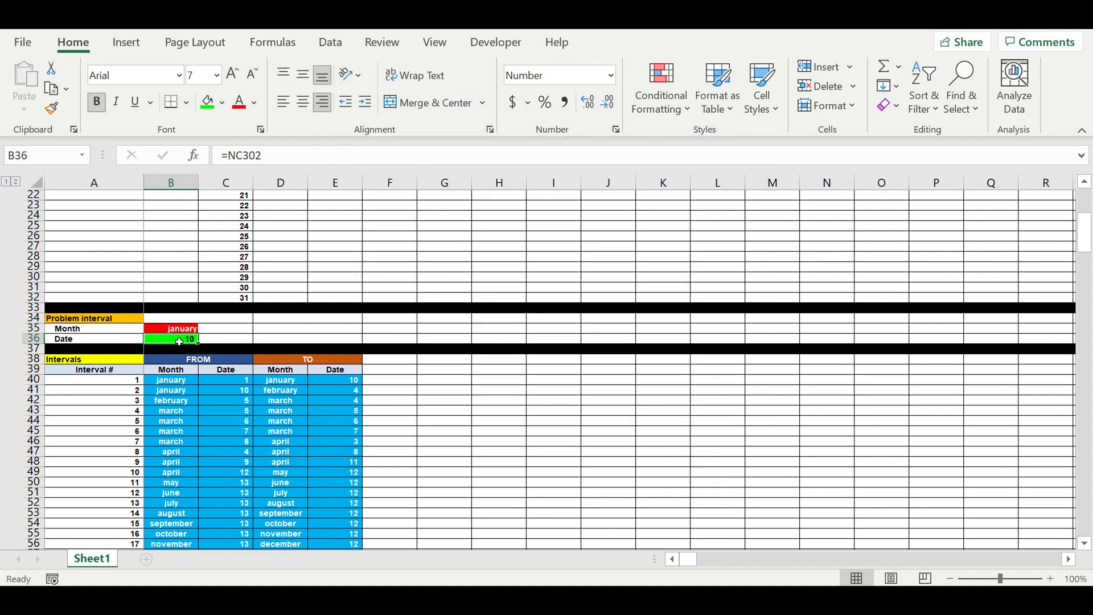
left_click(657, 108)
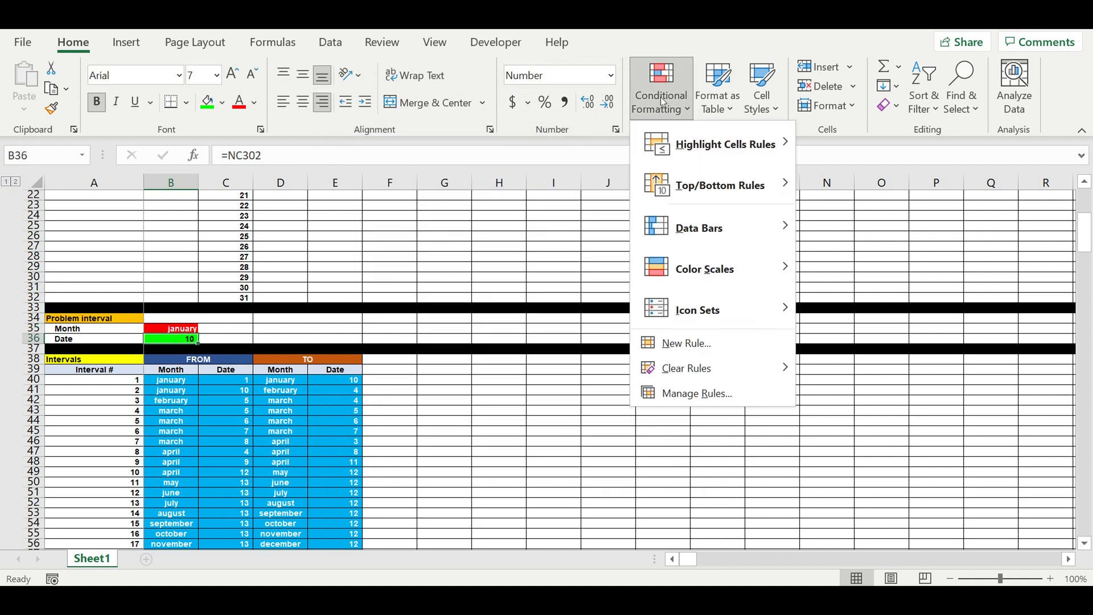
left_click(666, 335)
left_click(362, 256)
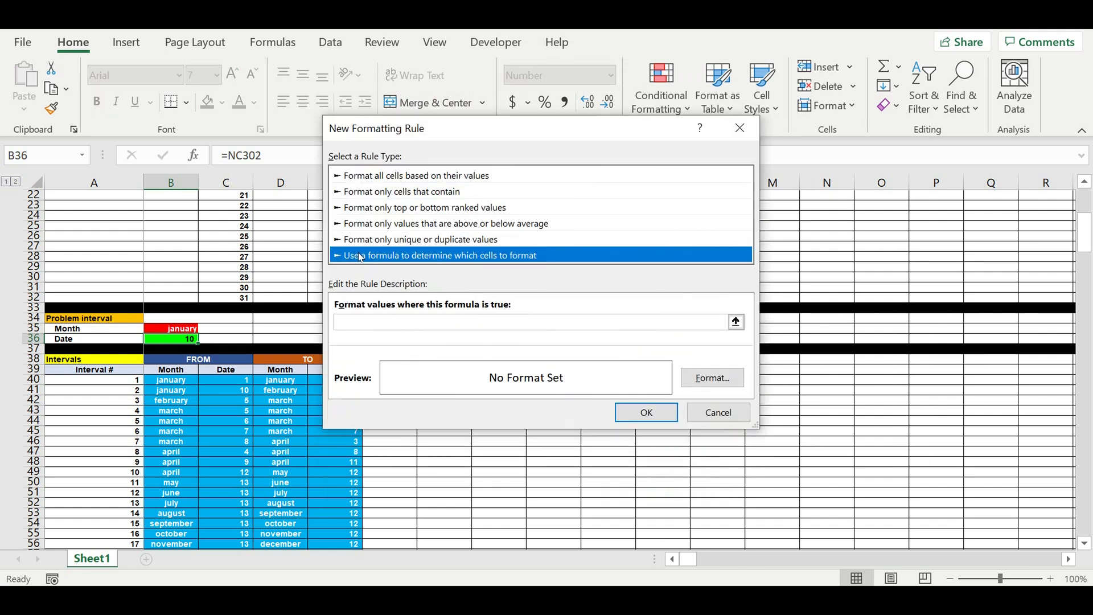
left_click(375, 323)
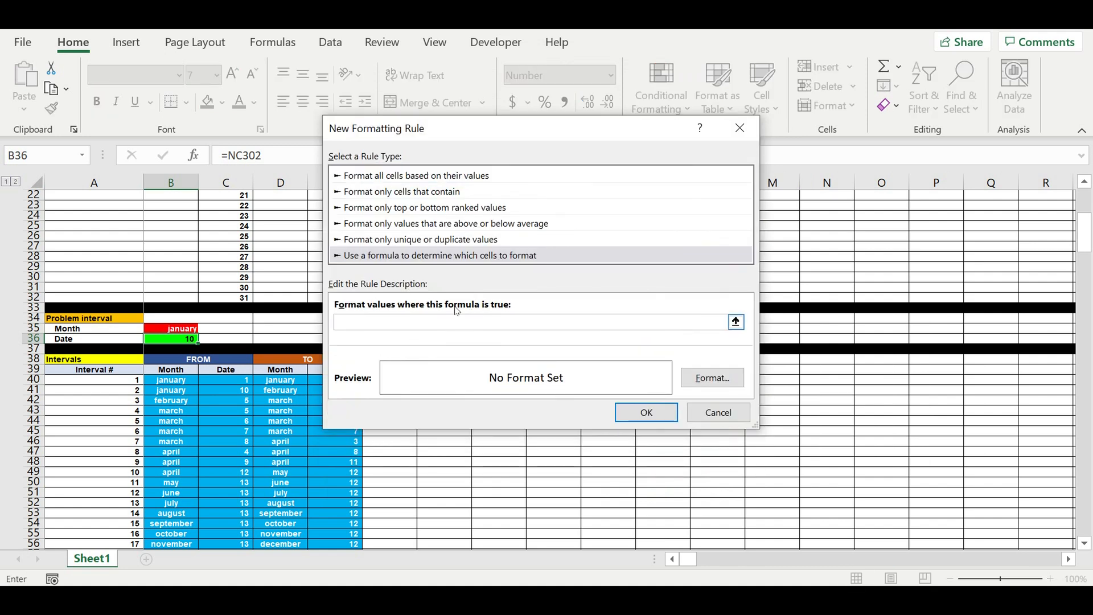
left_click(180, 339)
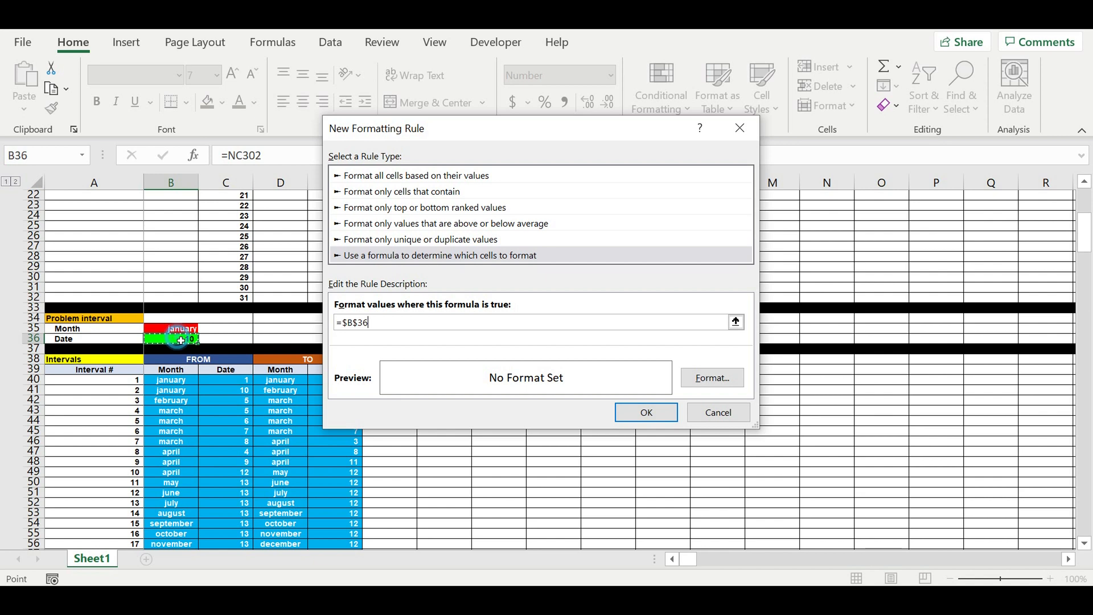
type(">0")
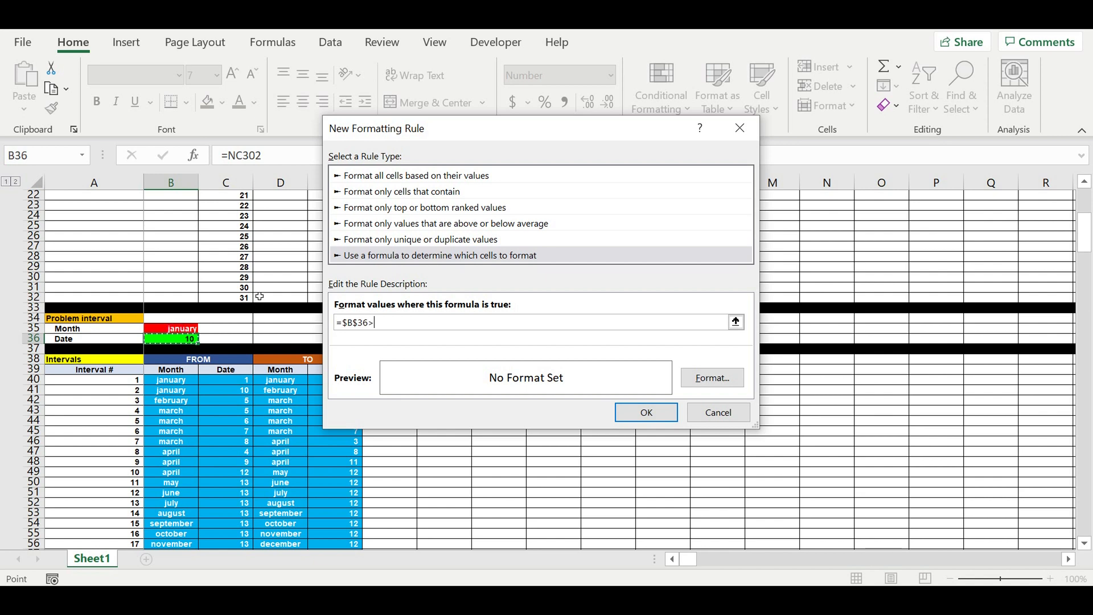
Give the B36 rule a red fill with white font and apply it
left_click(711, 377)
left_click(520, 72)
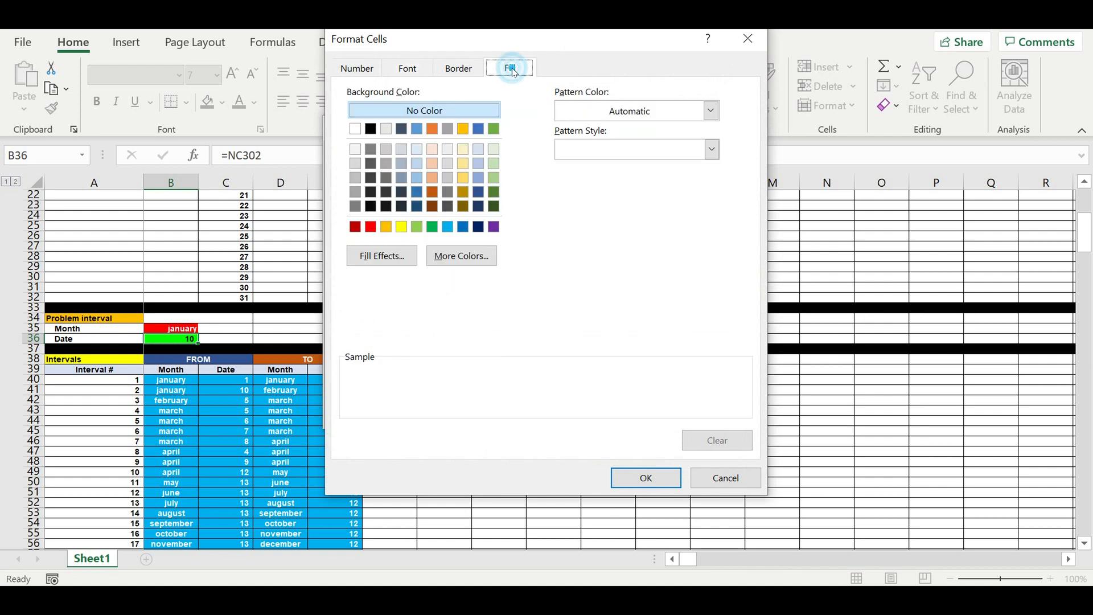
left_click(371, 227)
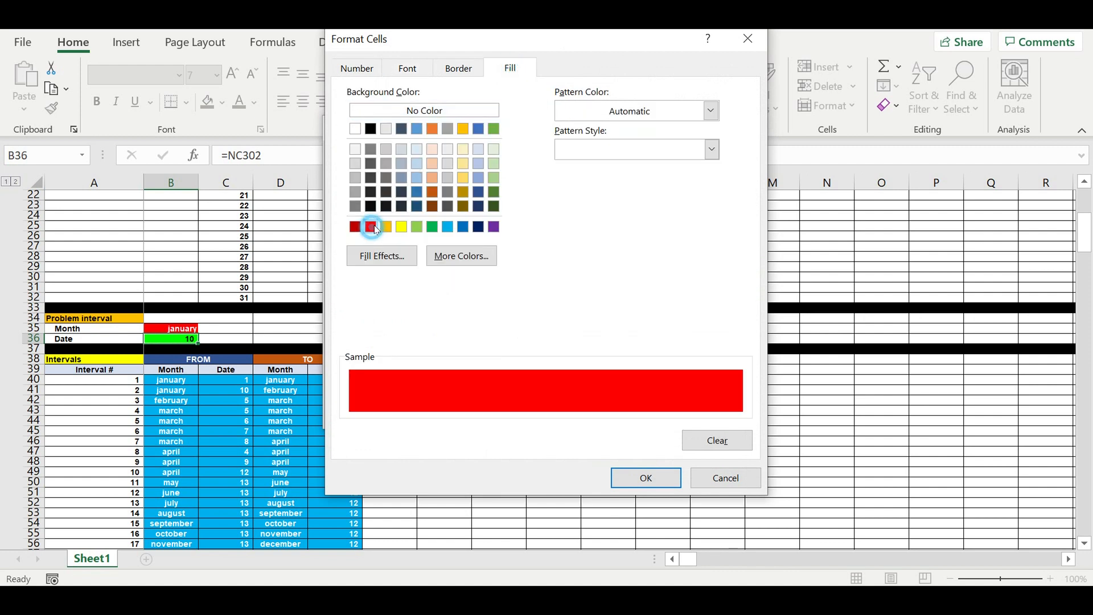
left_click(409, 68)
left_click(632, 220)
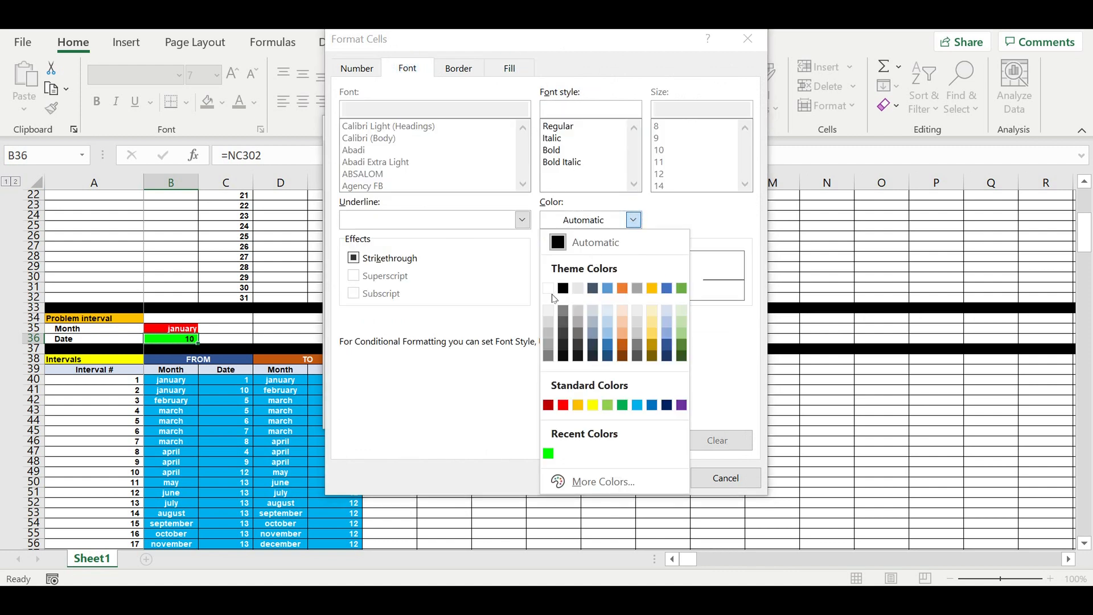
left_click(546, 286)
left_click(637, 483)
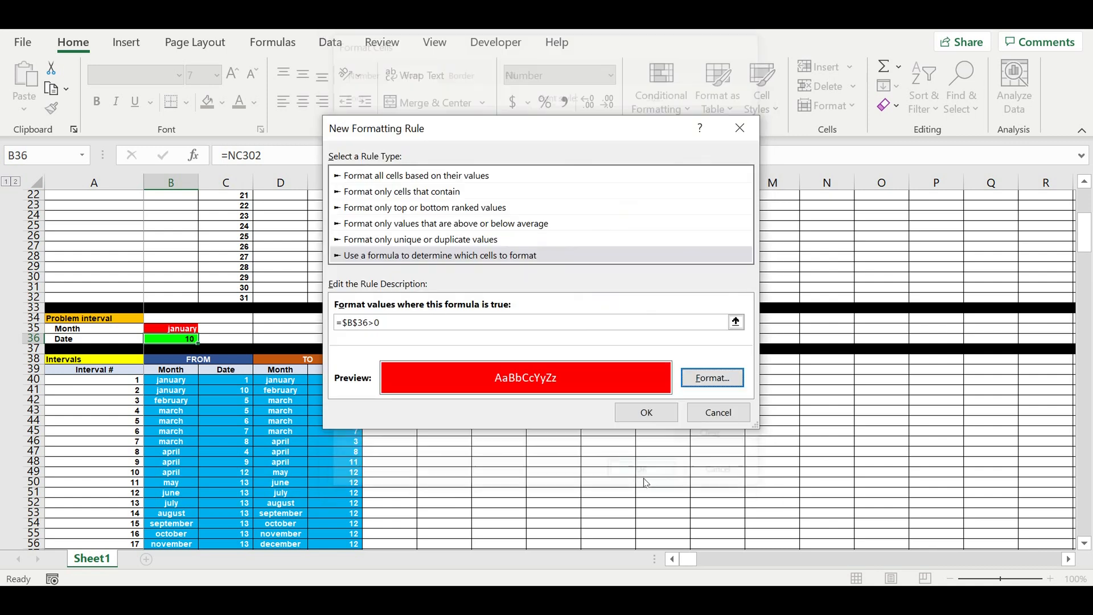
left_click(646, 413)
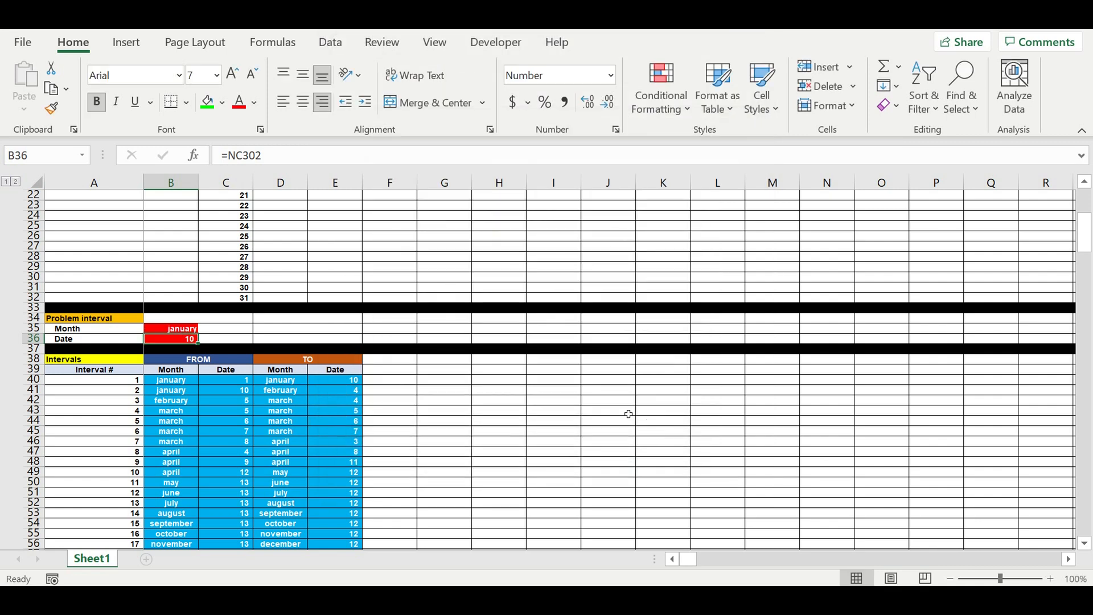
left_click(515, 410)
left_click(563, 402)
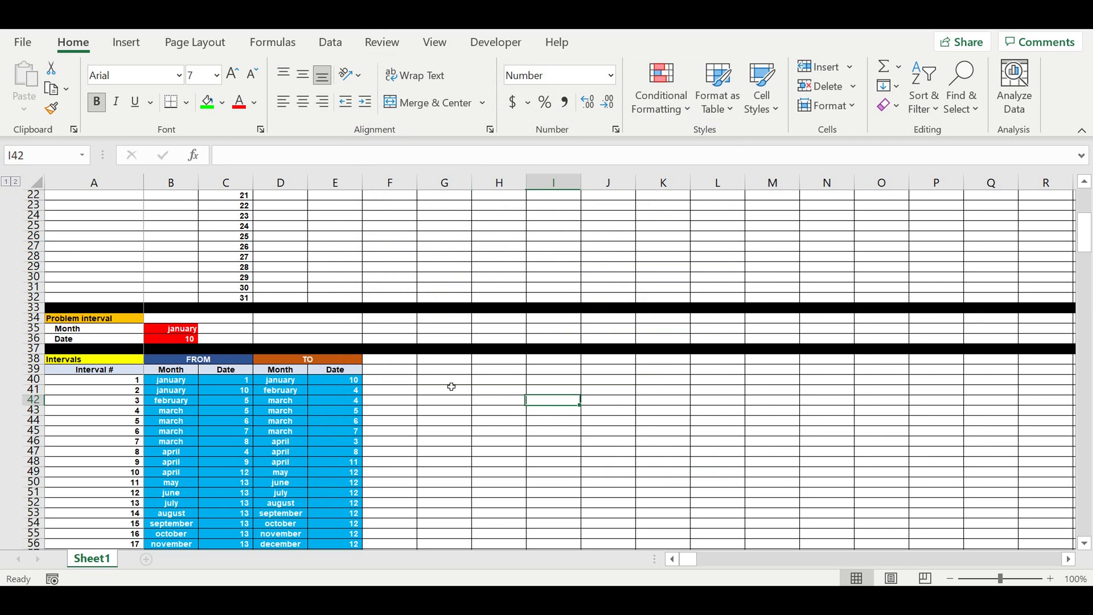
left_click_drag(175, 329, 179, 336)
left_click(488, 400)
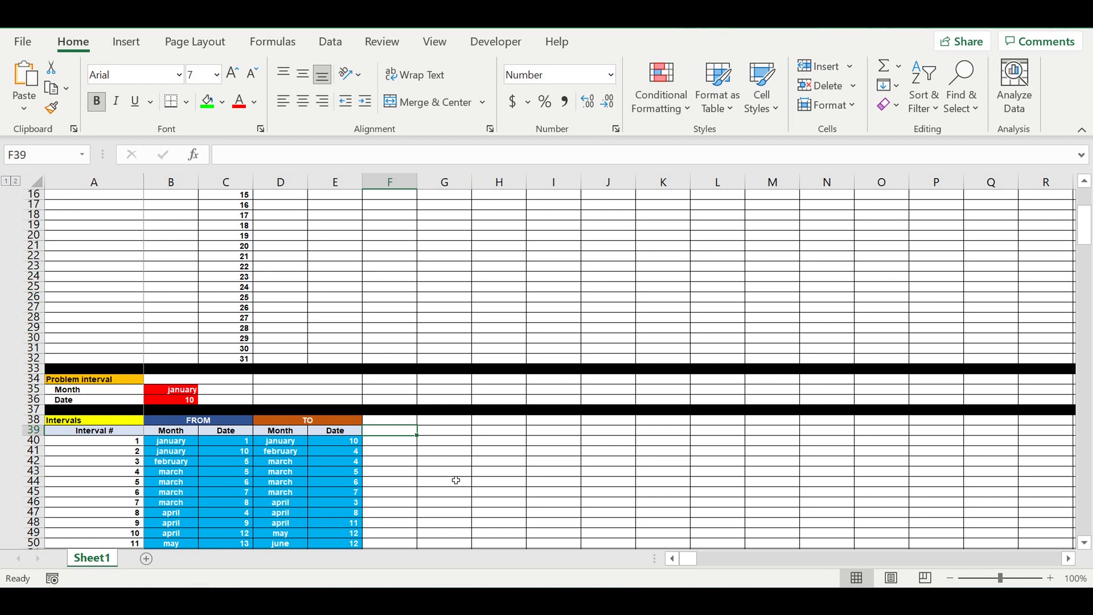
left_click(443, 473)
left_click_drag(171, 392, 164, 405)
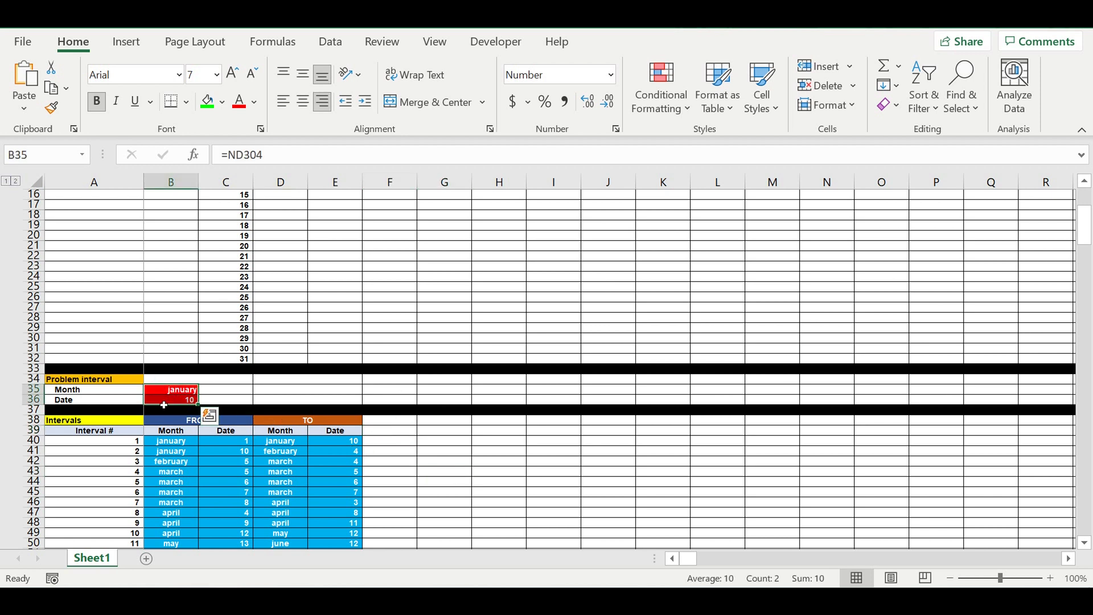
Set the FROM date of interval 2 in cell C41 to 11 and check the Problem interval cells
left_click(236, 451)
left_click_drag(232, 442, 237, 451)
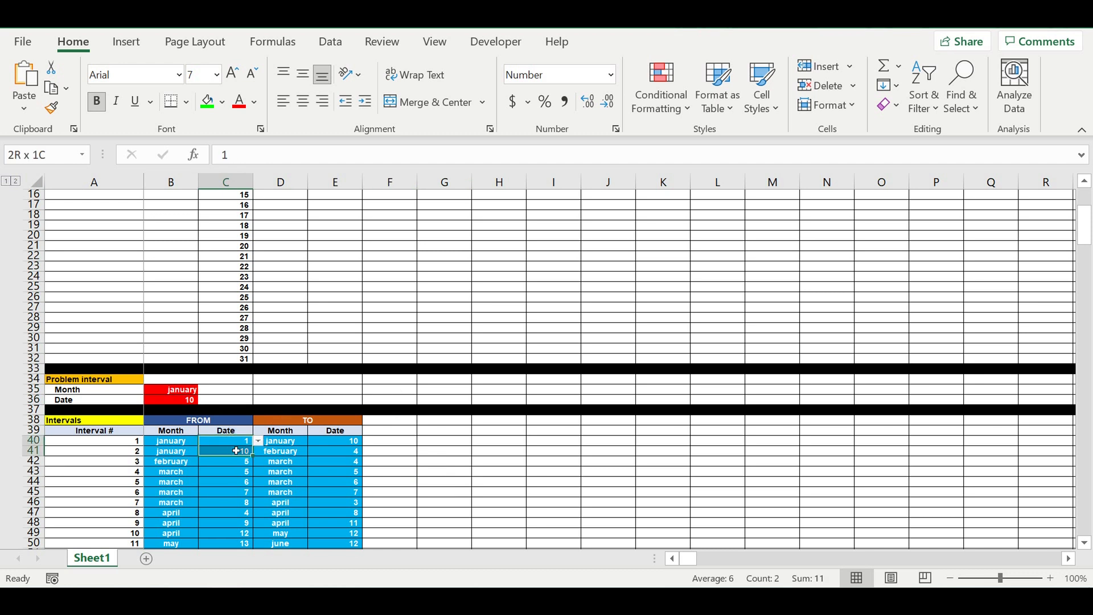
left_click(335, 443)
left_click(235, 454)
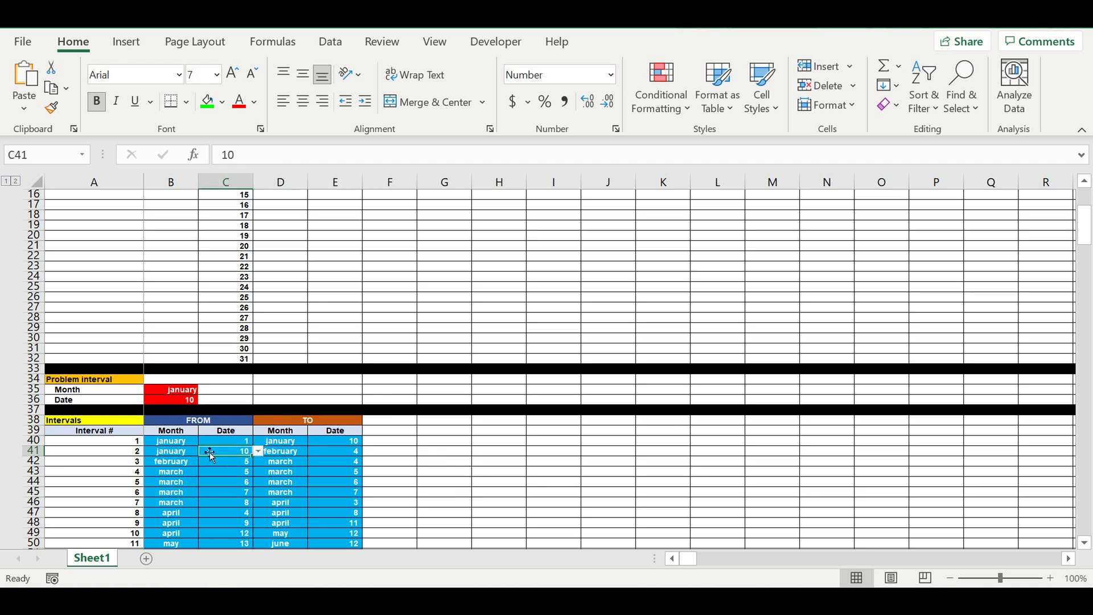
type("11")
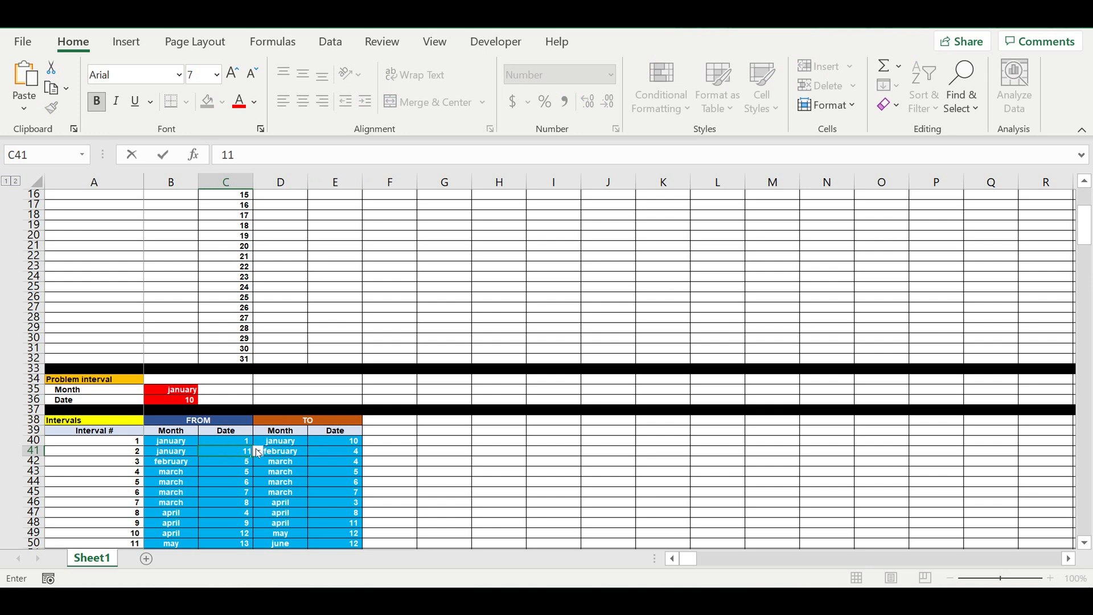
key("Return")
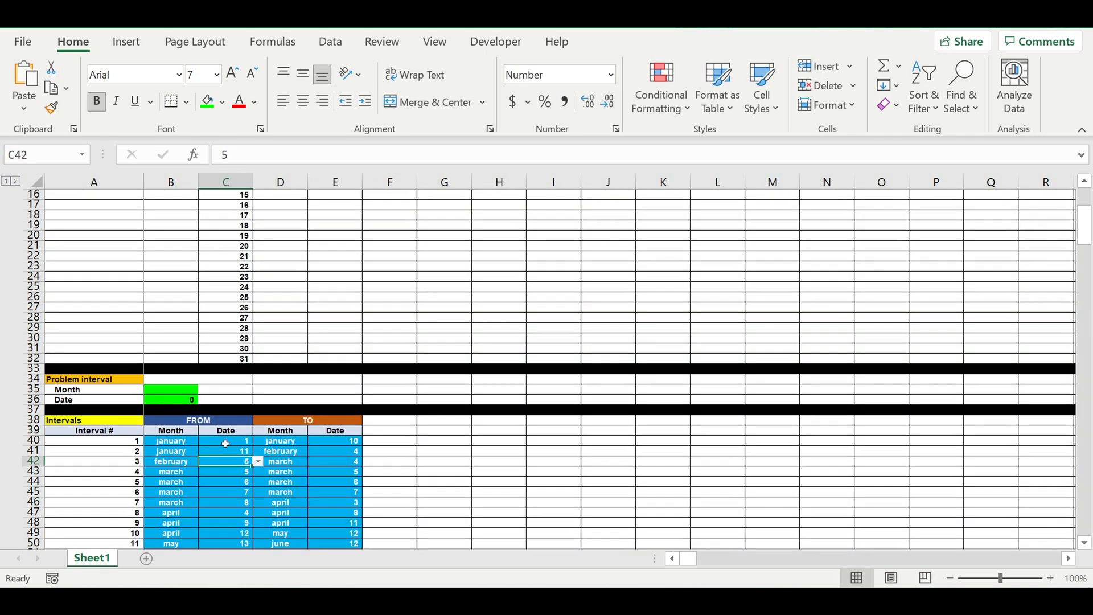
left_click_drag(178, 392, 176, 399)
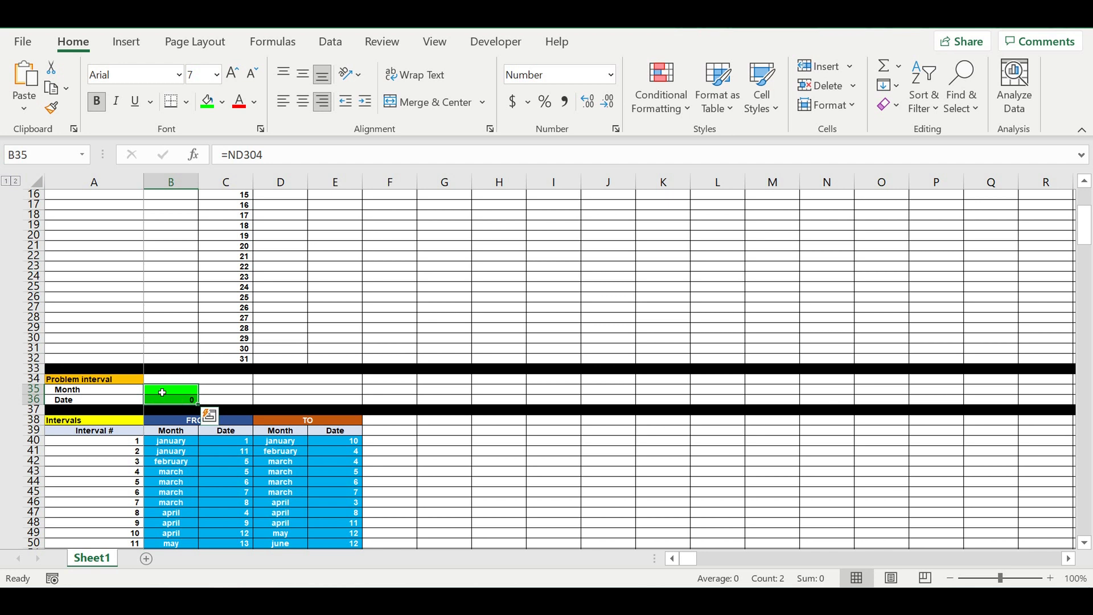
Test a gap between intervals by setting the TO date of interval 1 in E40 to 9, and check the Problem interval cells
left_click(349, 442)
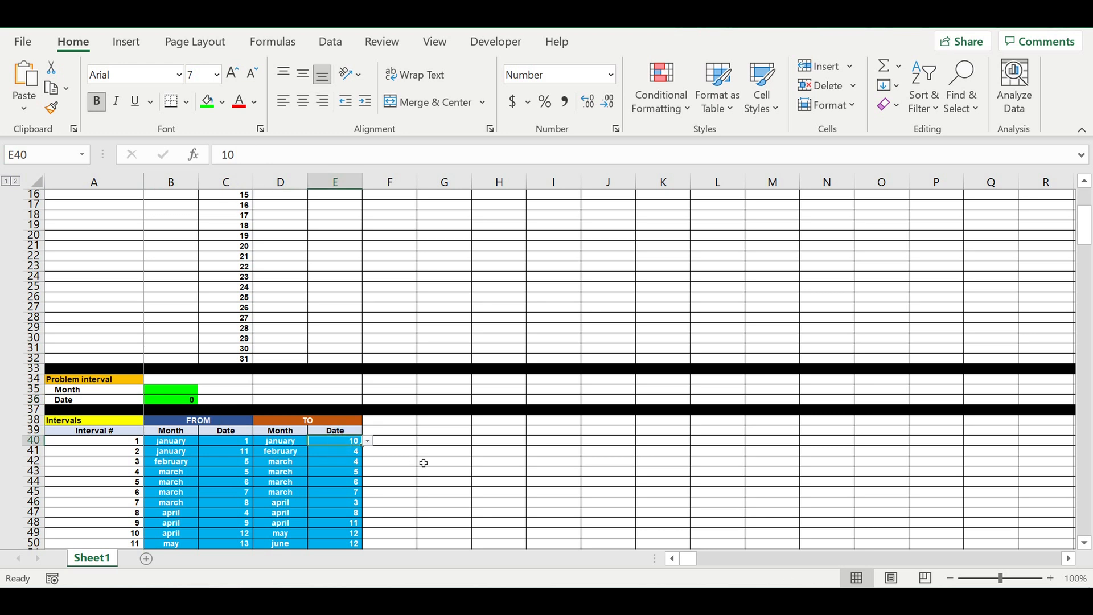
type("9")
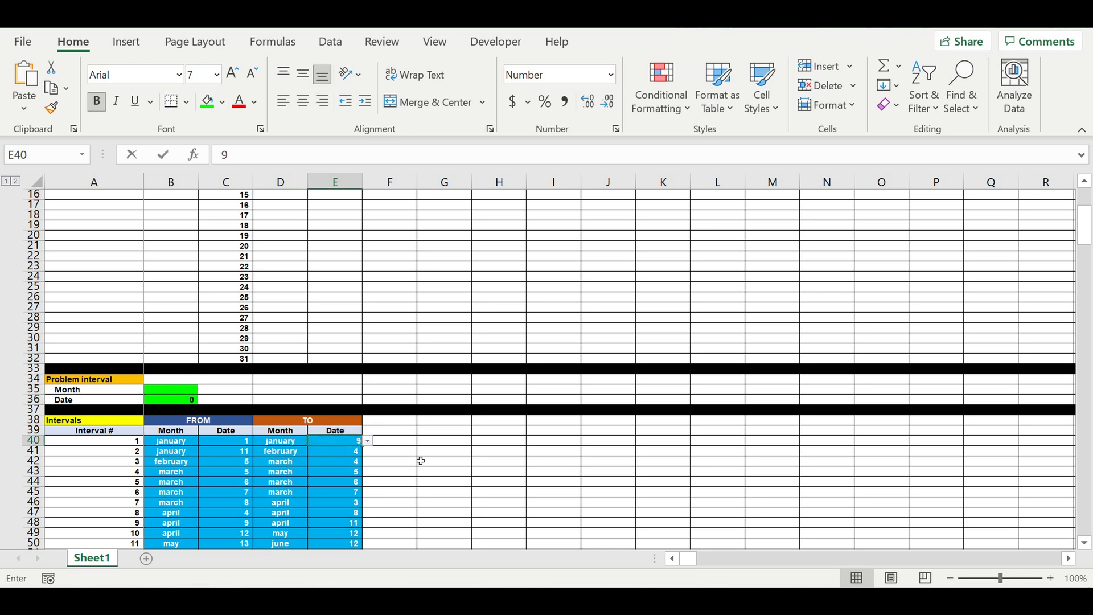
key("Return")
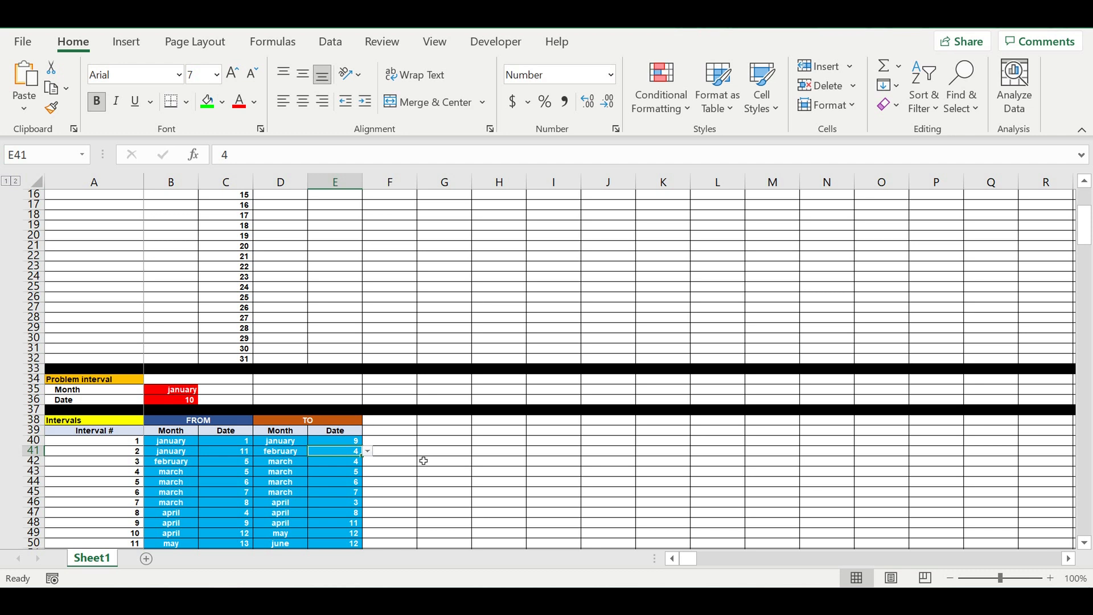
left_click(450, 471)
left_click(329, 443)
left_click_drag(186, 392, 181, 403)
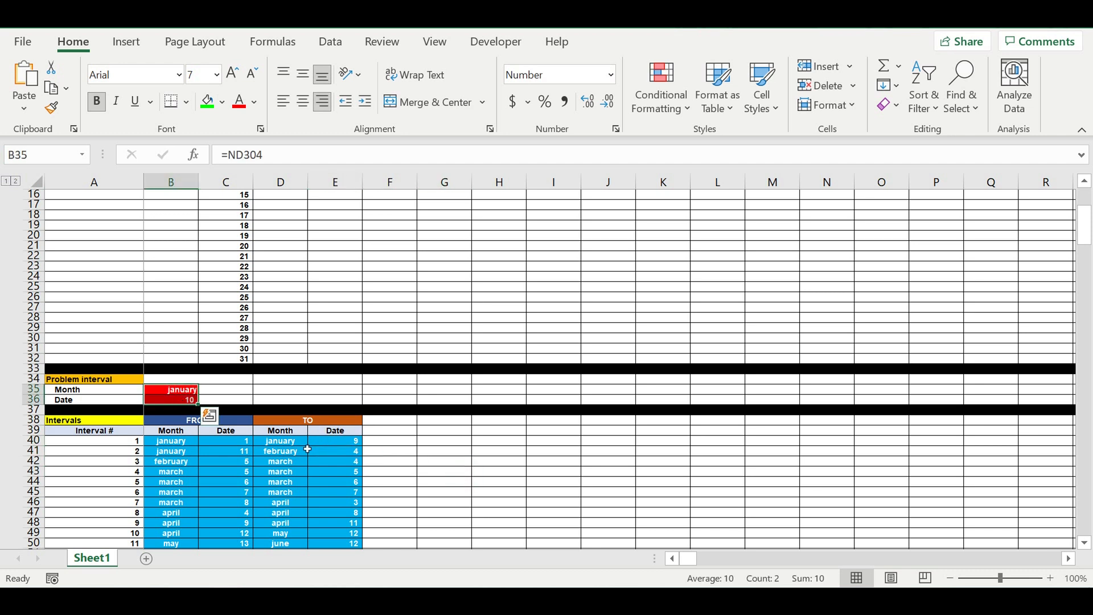
left_click(349, 444)
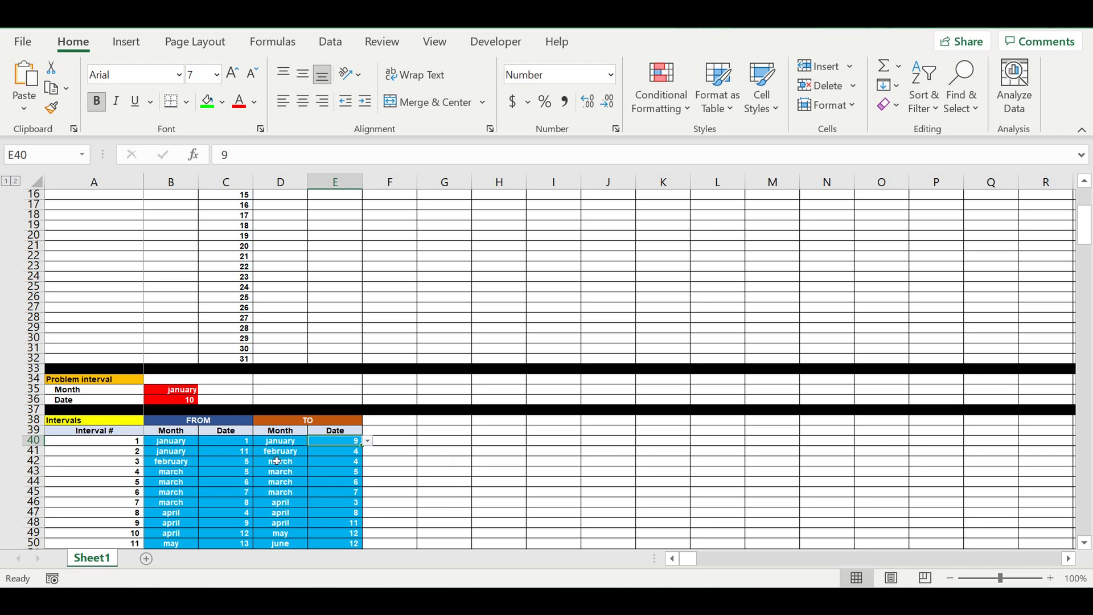
left_click_drag(175, 390, 173, 403)
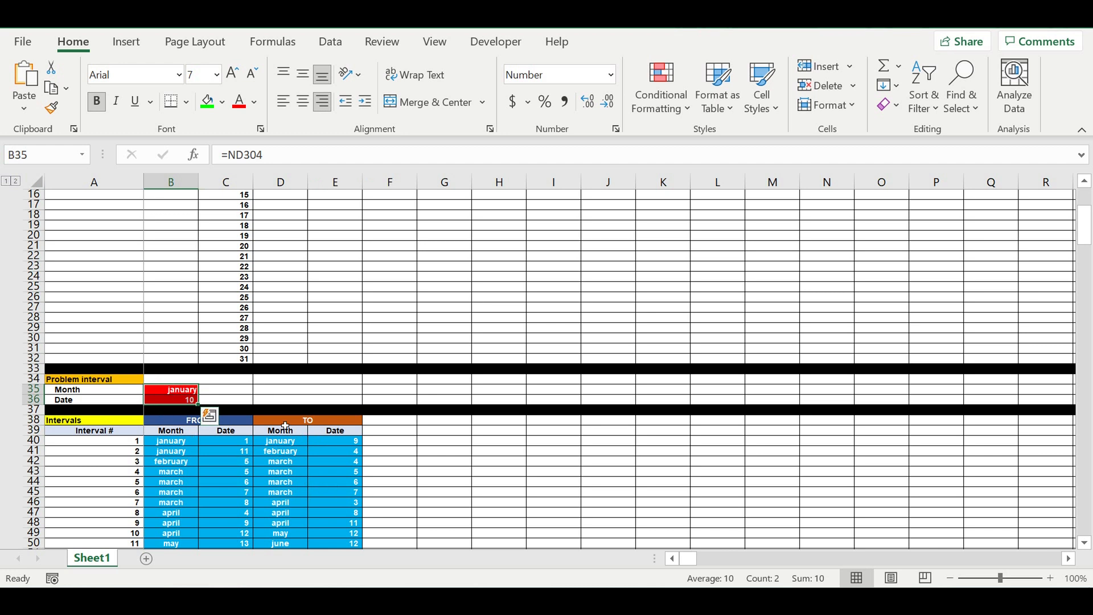
Set the TO date of interval 1 in cell E40 back to 10
left_click(341, 441)
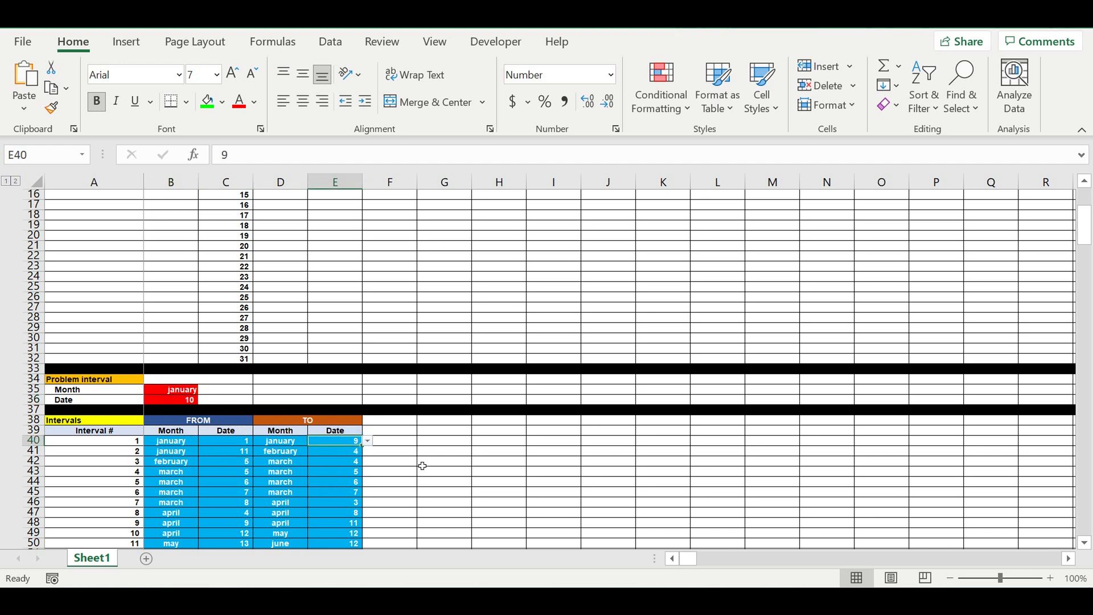
type("10")
left_click(436, 482)
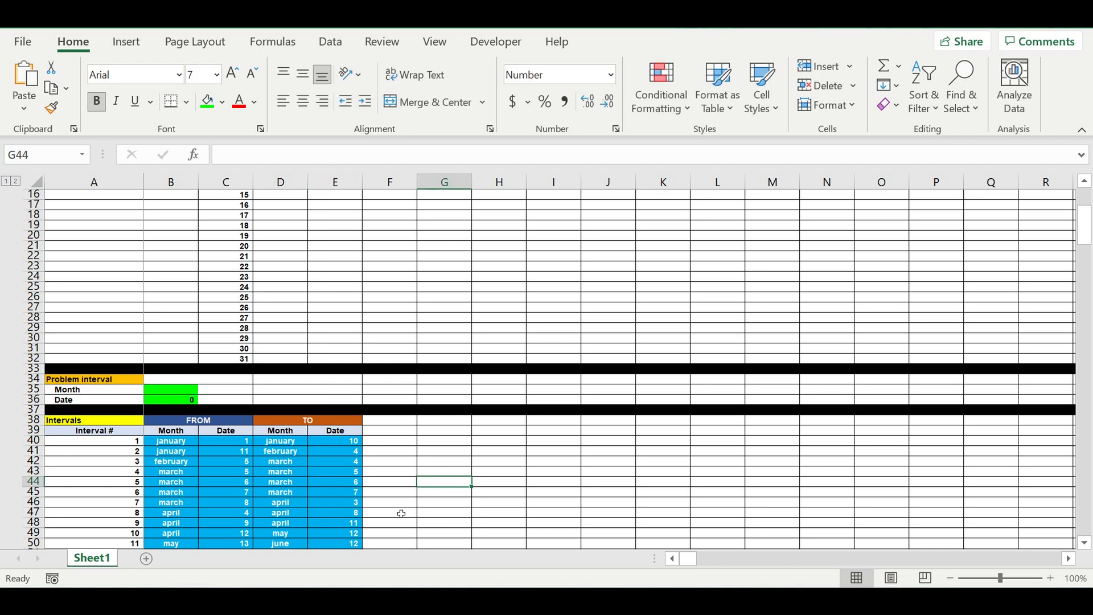
Review the filled intervals in B40:E57 and the totals and problem rows at the end of the sheet
scroll(416, 493, "down", 3)
left_click(437, 460)
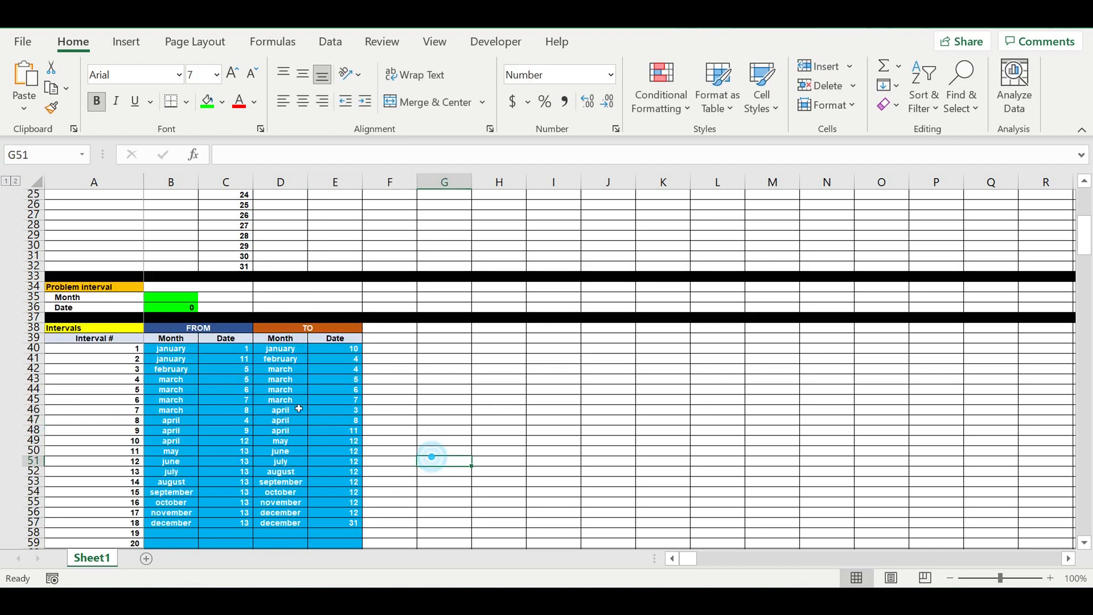
left_click_drag(171, 348, 338, 527)
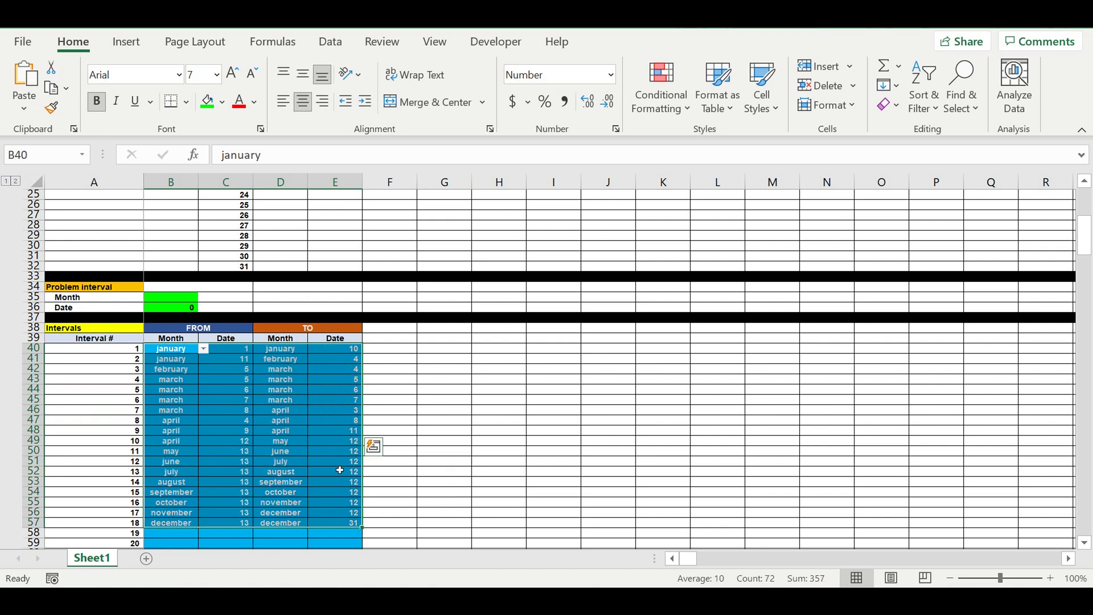
scroll(370, 450, "down", 3)
left_click(484, 442)
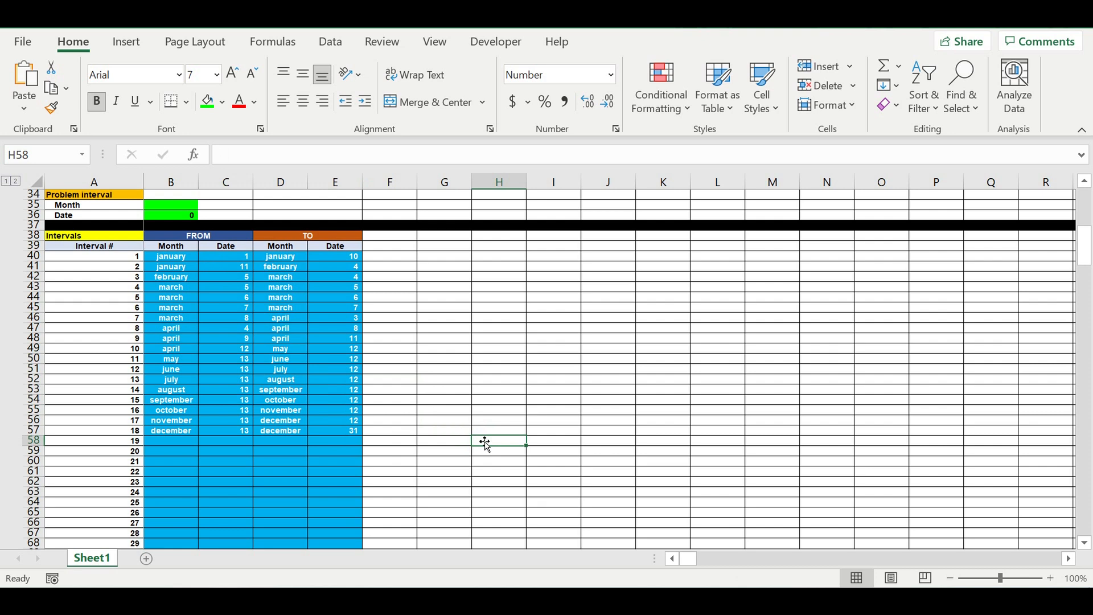
left_click_drag(1085, 250, 1089, 556)
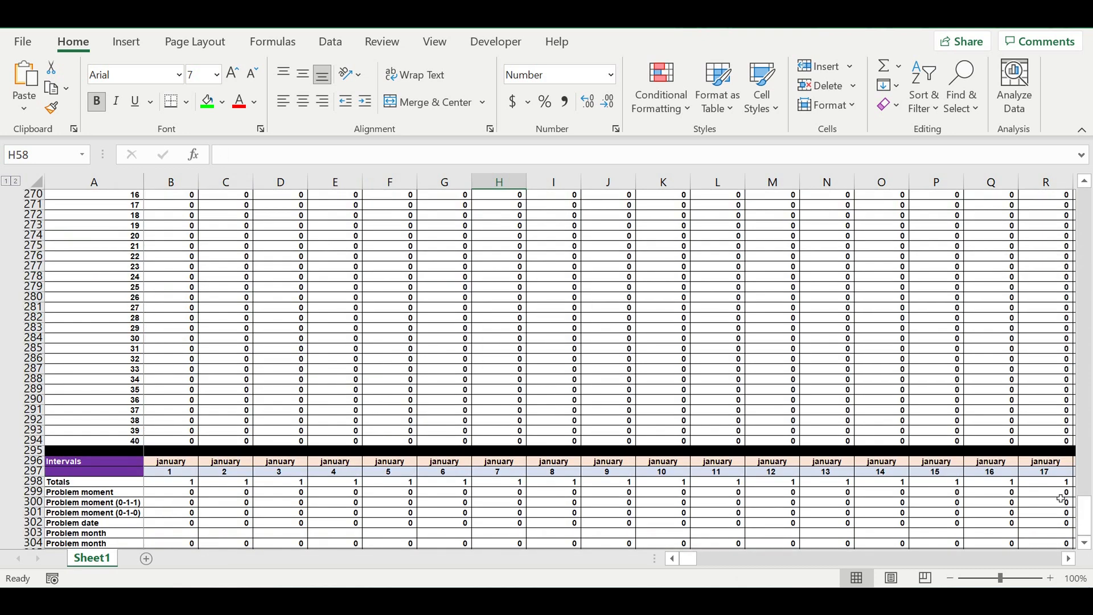